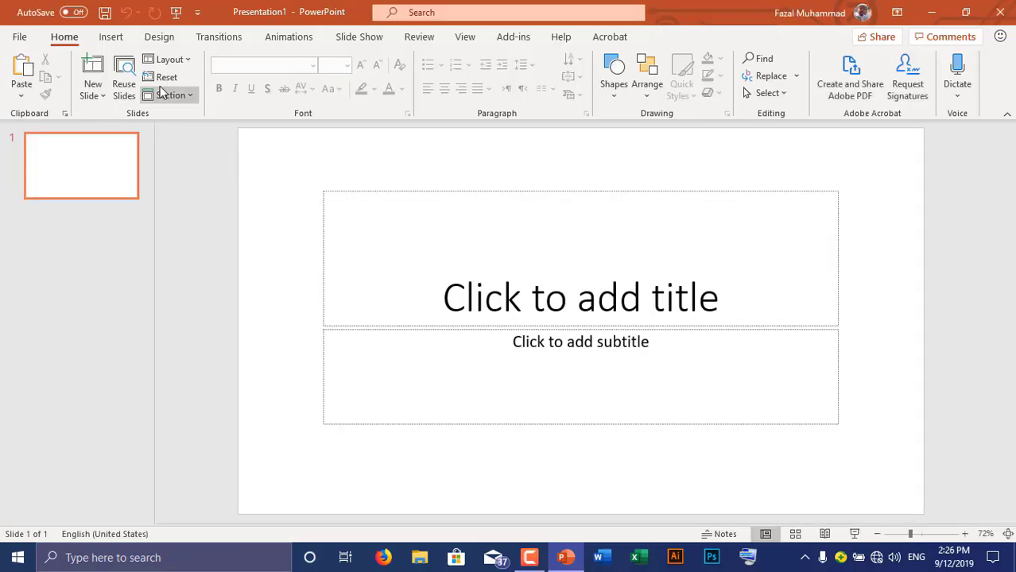
Change the slide layout to Blank and give its background a solid green fill.
{"action": "left_click", "coordinate": [165, 63]}
{"action": "left_click", "coordinate": [198, 247]}
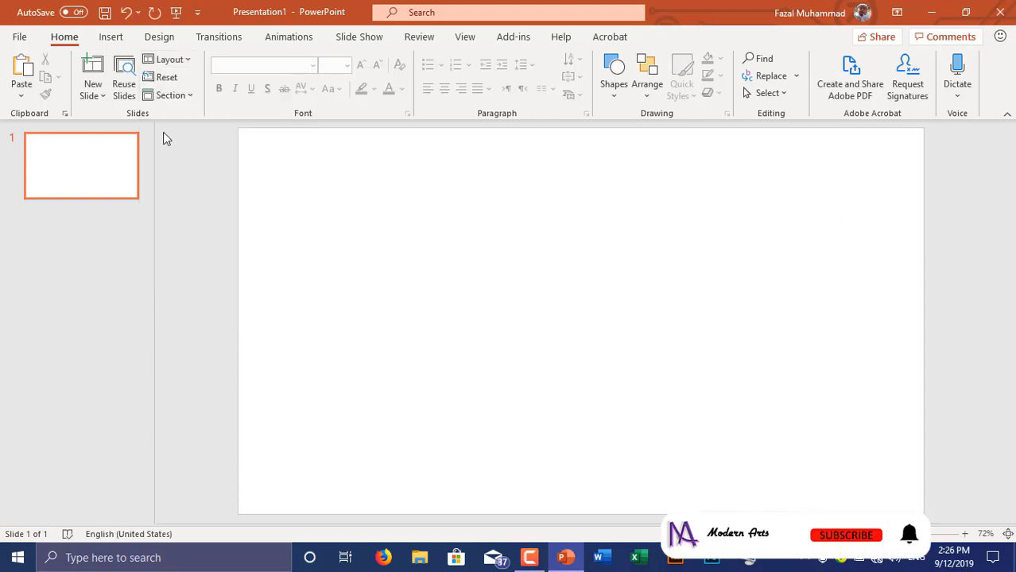
{"action": "right_click", "coordinate": [693, 280]}
{"action": "left_click", "coordinate": [755, 422]}
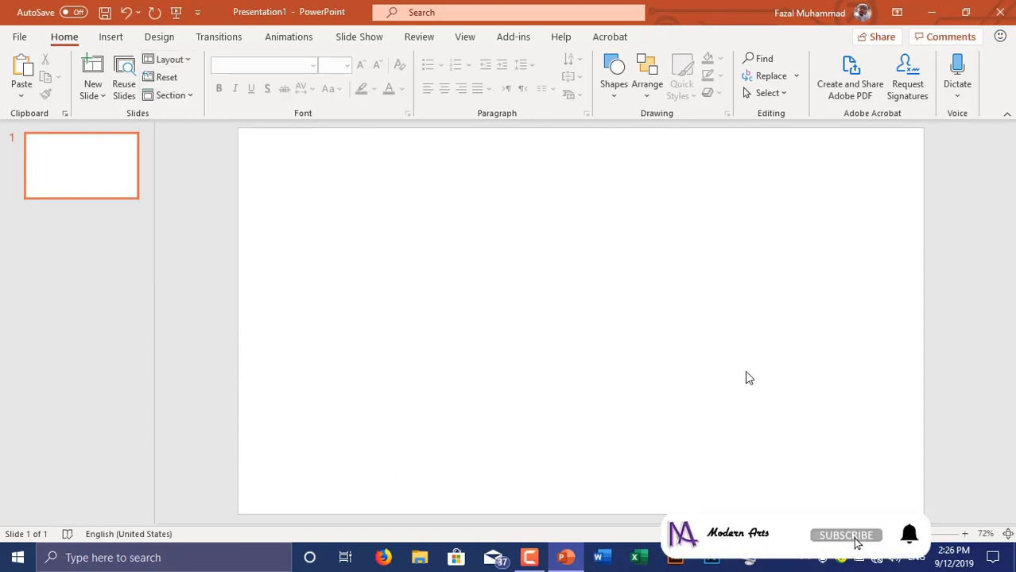
{"action": "left_click", "coordinate": [976, 316]}
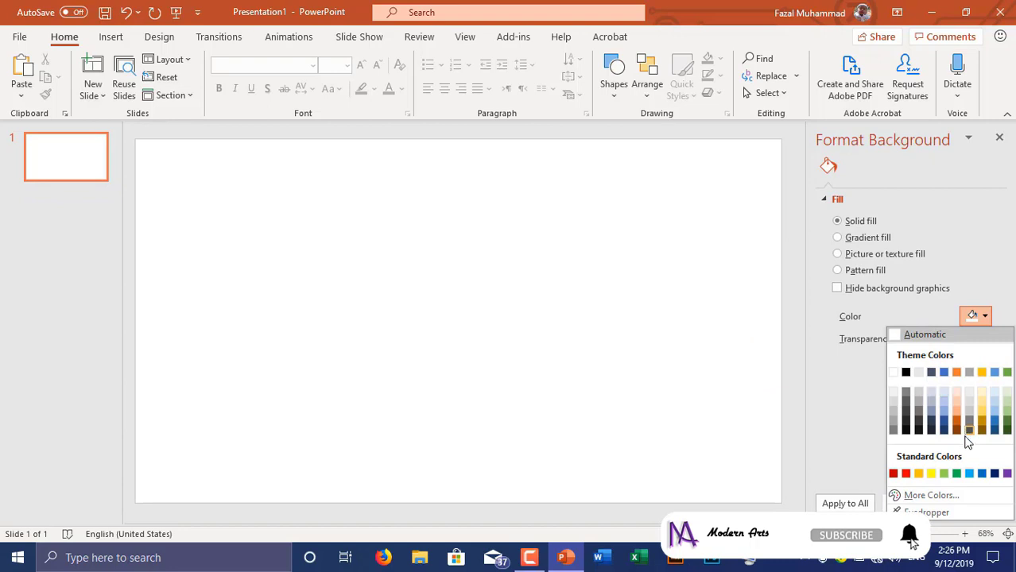
{"action": "left_click", "coordinate": [957, 473]}
Add a second slide and insert the bell, Modern arts logo purple and mouse cursor pictures from the Desktop's Suscribe Button folder.
{"action": "left_click", "coordinate": [92, 72]}
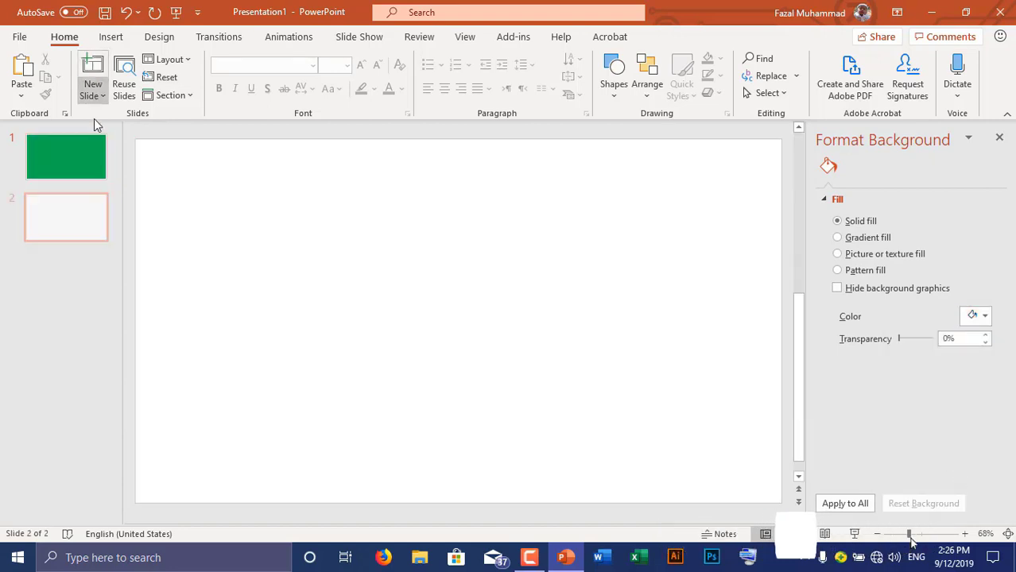
{"action": "left_click", "coordinate": [111, 38]}
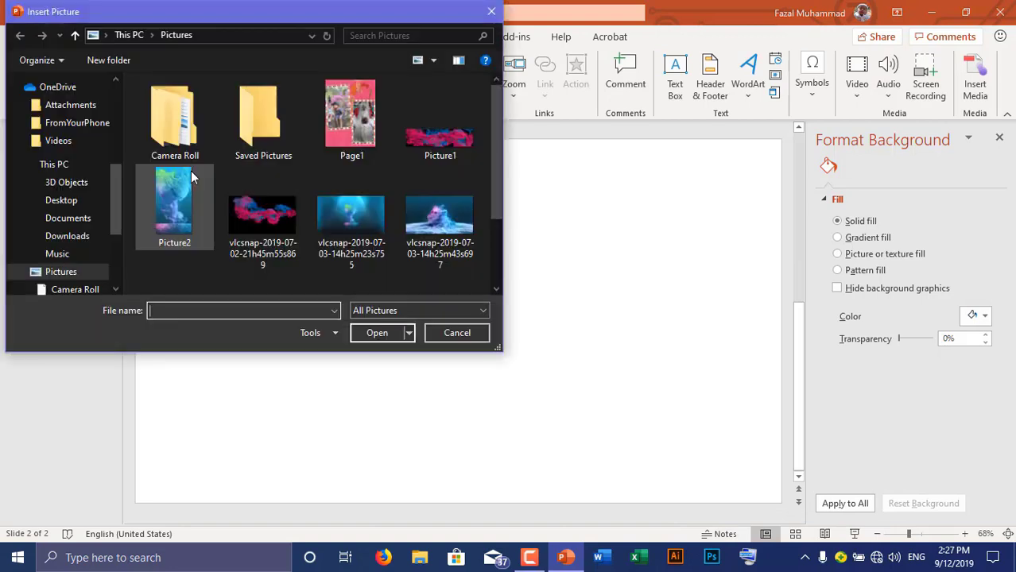
{"action": "left_click", "coordinate": [72, 202]}
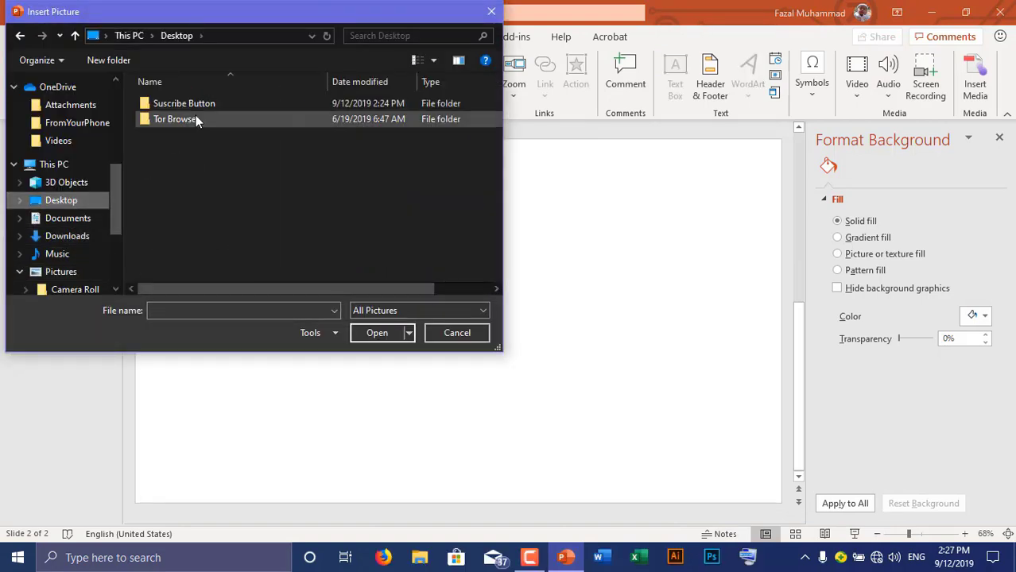
{"action": "double_click", "coordinate": [197, 106]}
{"action": "left_click", "coordinate": [182, 132]}
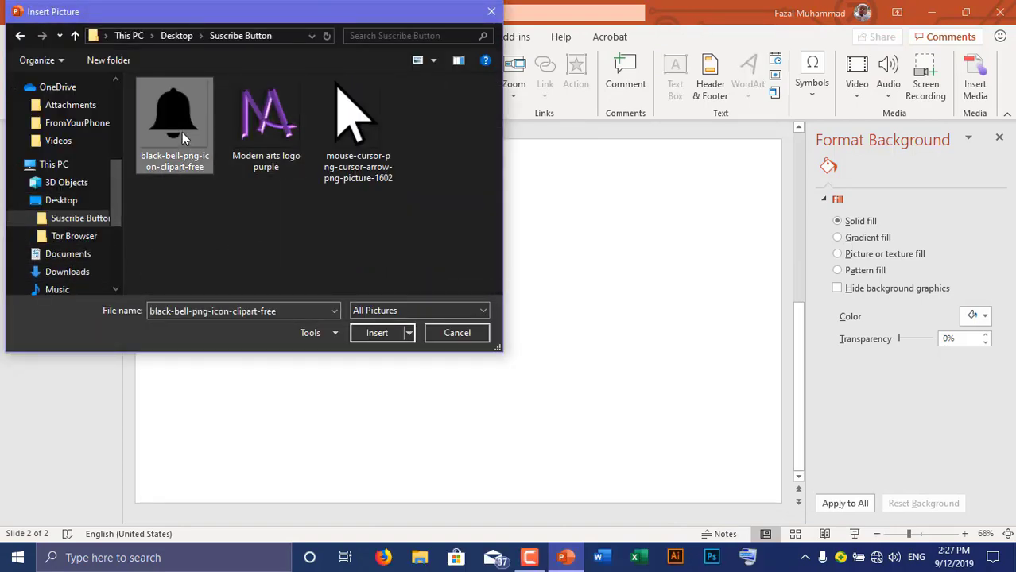
{"action": "left_click", "coordinate": [357, 128], "text": "shift"}
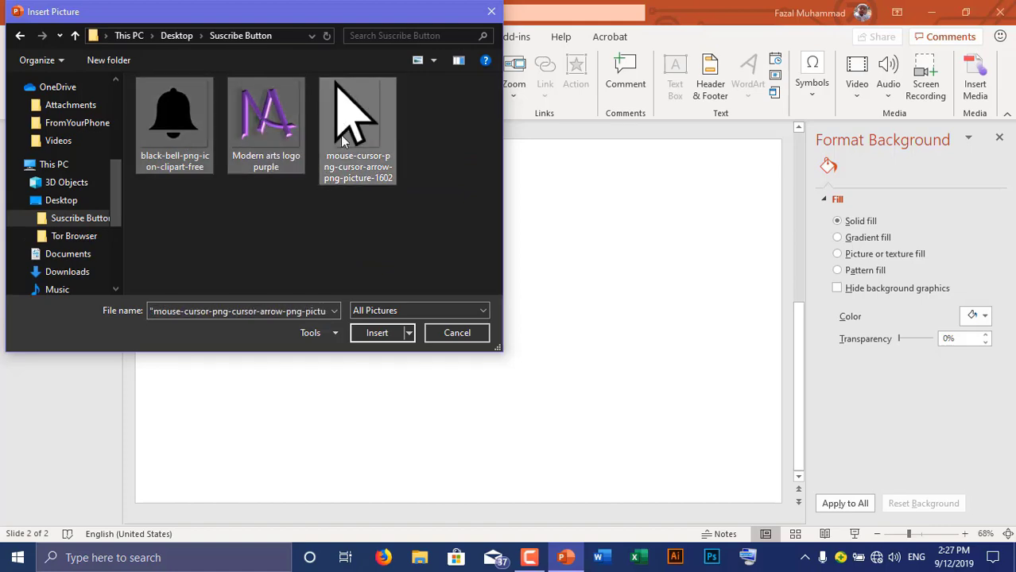
{"action": "left_click", "coordinate": [376, 333]}
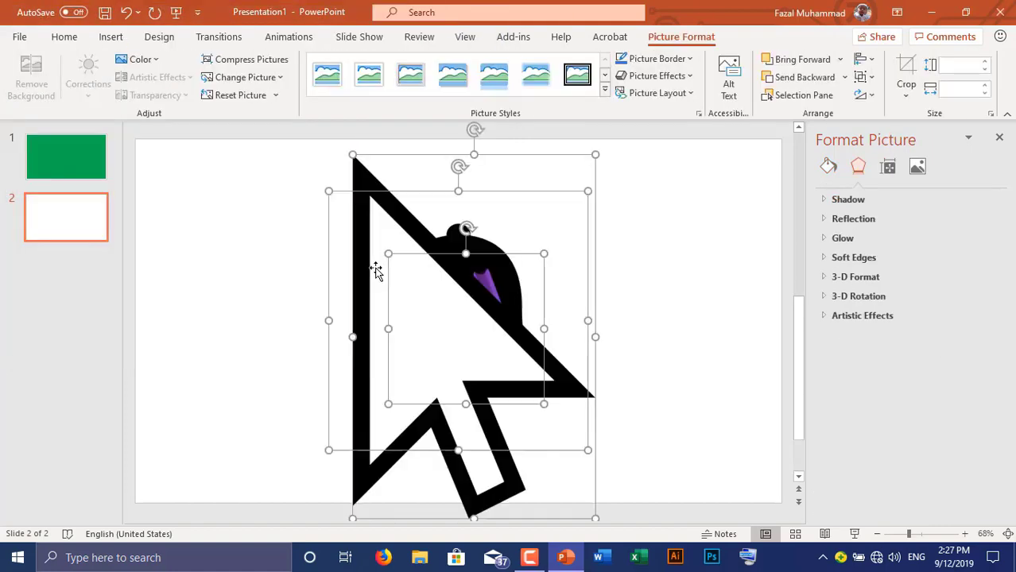
Shrink the mouse cursor picture to a small pointer and place it near the slide's upper-left corner.
{"action": "left_click", "coordinate": [664, 272]}
{"action": "left_click", "coordinate": [447, 326]}
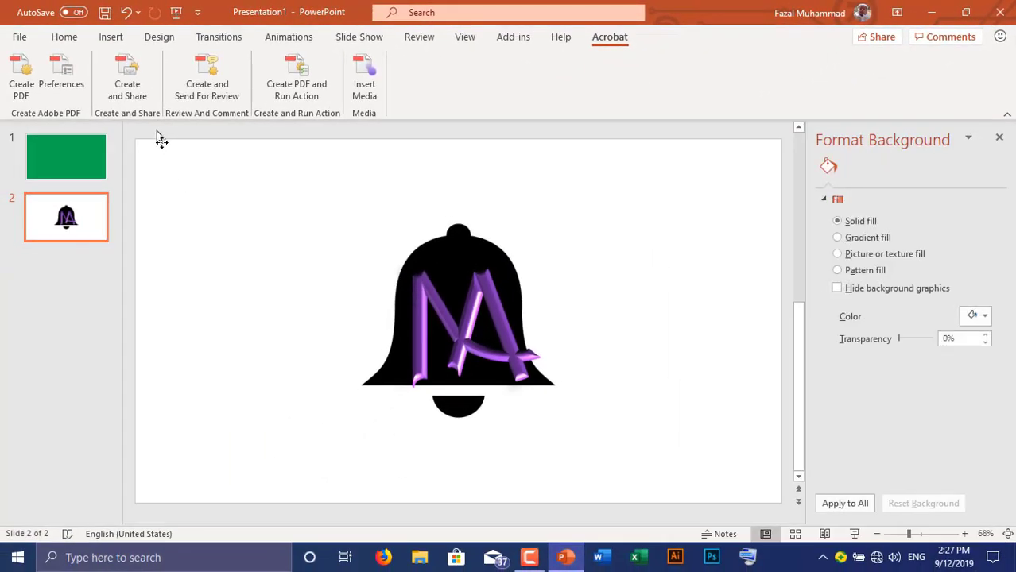
{"action": "left_click", "coordinate": [161, 140]}
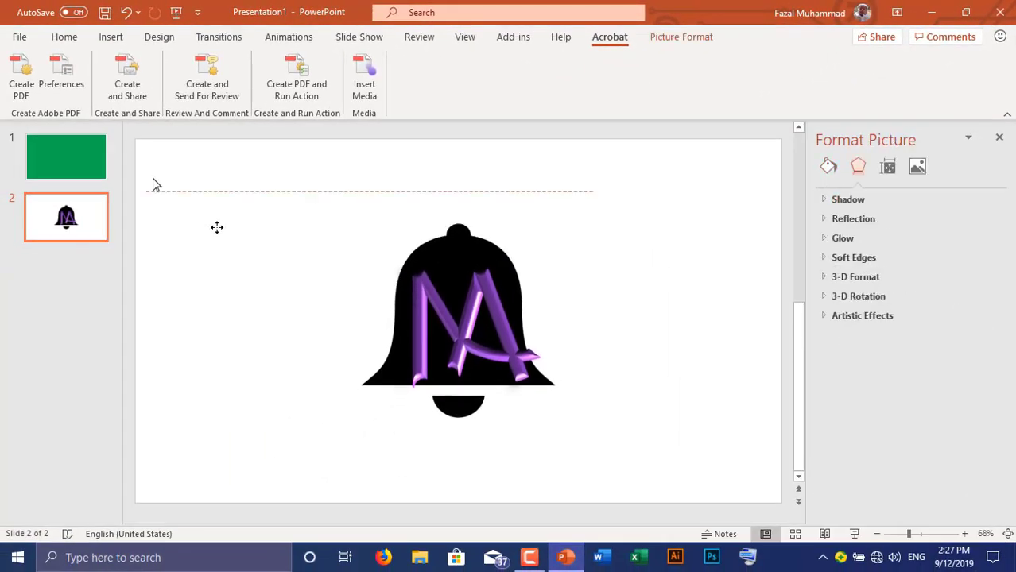
Set the purple logo's height to 1" and move it to the upper-left area of the slide, beside the cursor picture.
{"action": "left_click", "coordinate": [465, 312]}
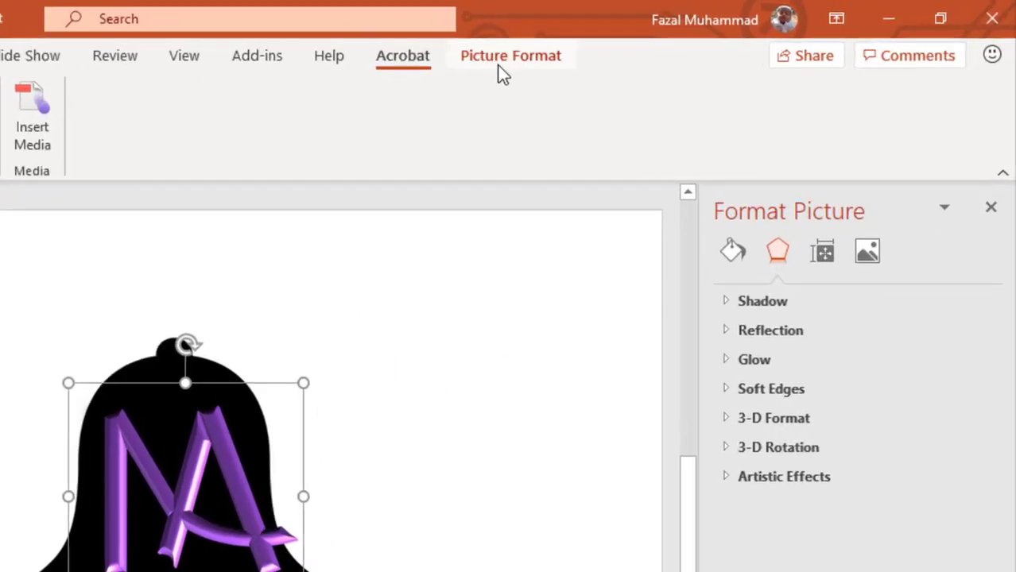
{"action": "left_click", "coordinate": [682, 36]}
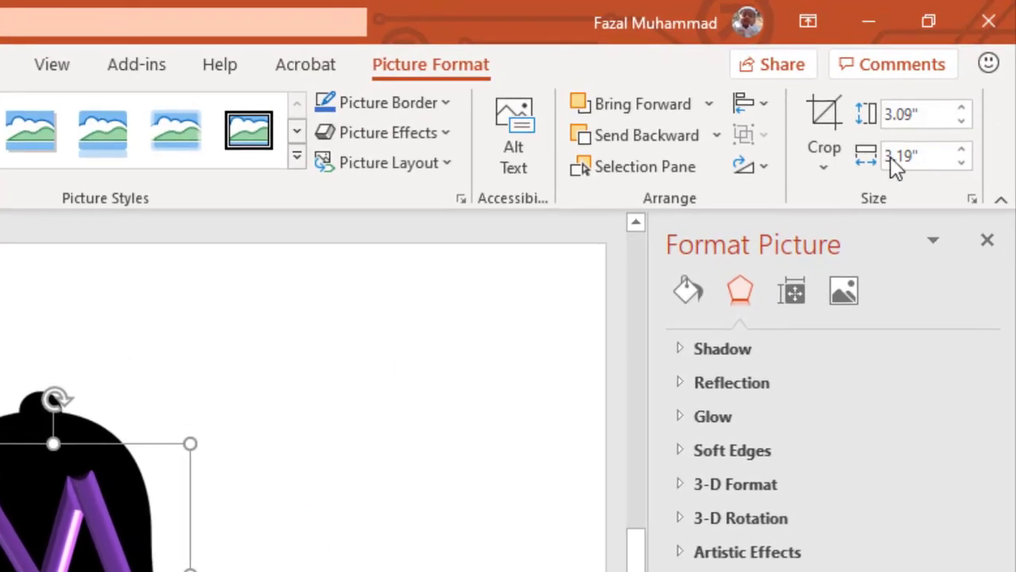
{"action": "type", "text": "1"}
{"action": "key", "text": "Return"}
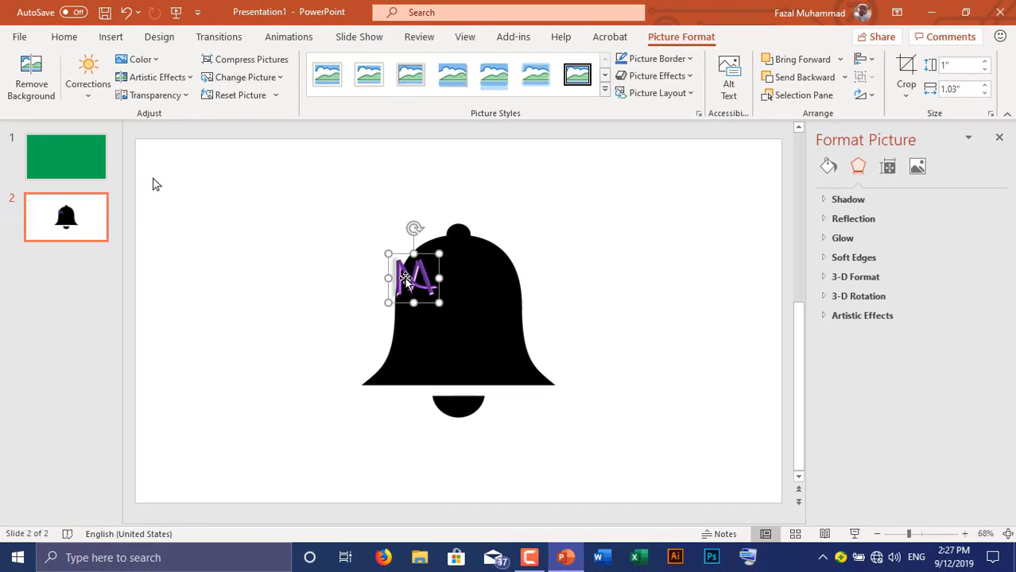
{"action": "left_click_drag", "start_coordinate": [405, 280], "coordinate": [215, 184]}
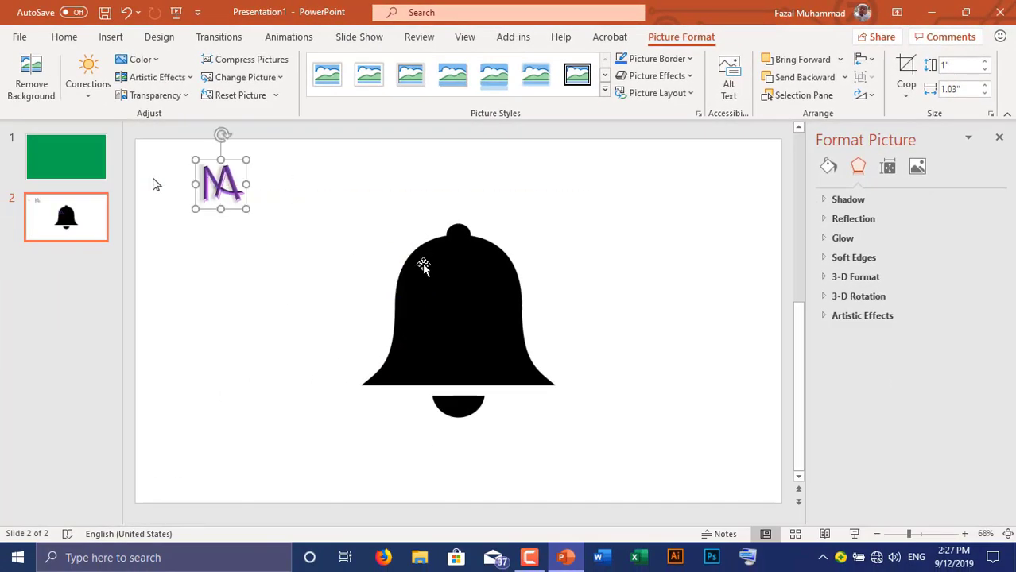
Move the bell slightly lower on the slide and shrink it to about 4.48" by 4.48".
{"action": "left_click_drag", "start_coordinate": [458, 302], "coordinate": [480, 333]}
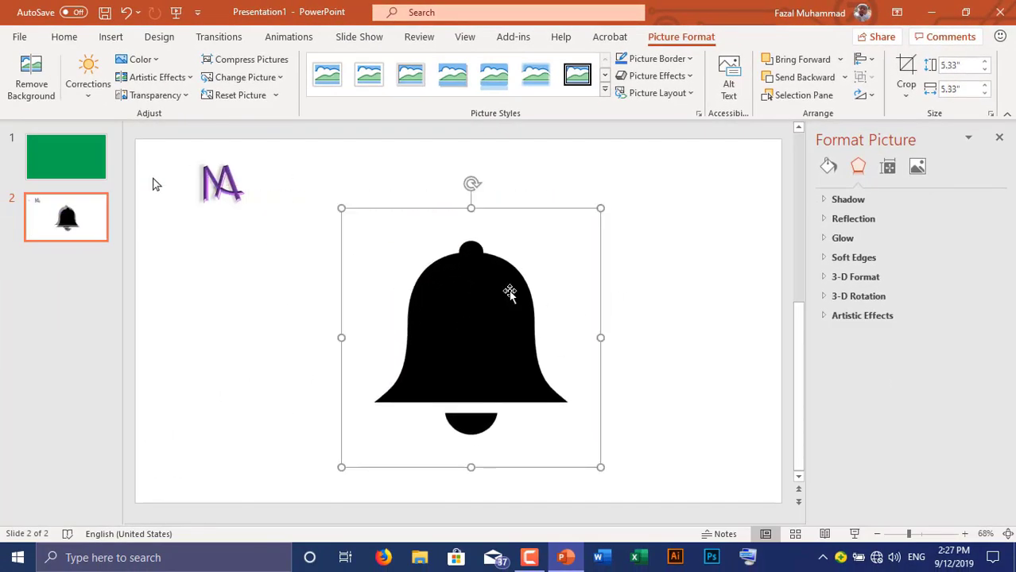
{"action": "left_click", "coordinate": [771, 181]}
{"action": "left_click", "coordinate": [563, 234]}
{"action": "left_click_drag", "start_coordinate": [601, 210], "coordinate": [580, 229]}
{"action": "left_click", "coordinate": [560, 148]}
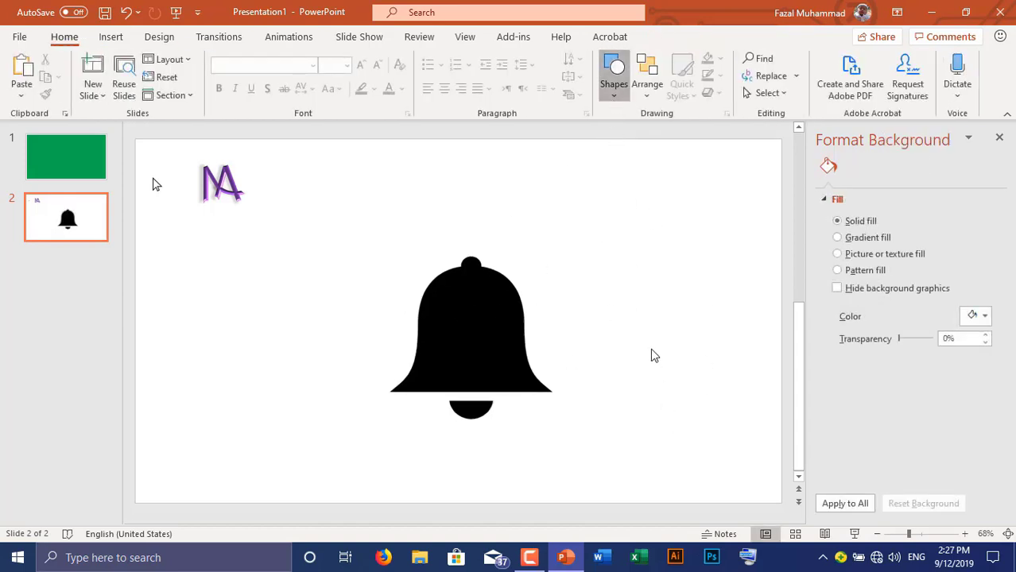
Draw a hollow circle about 5.26" wide around the bell and thin its band to a narrow ring.
{"action": "left_click", "coordinate": [614, 79]}
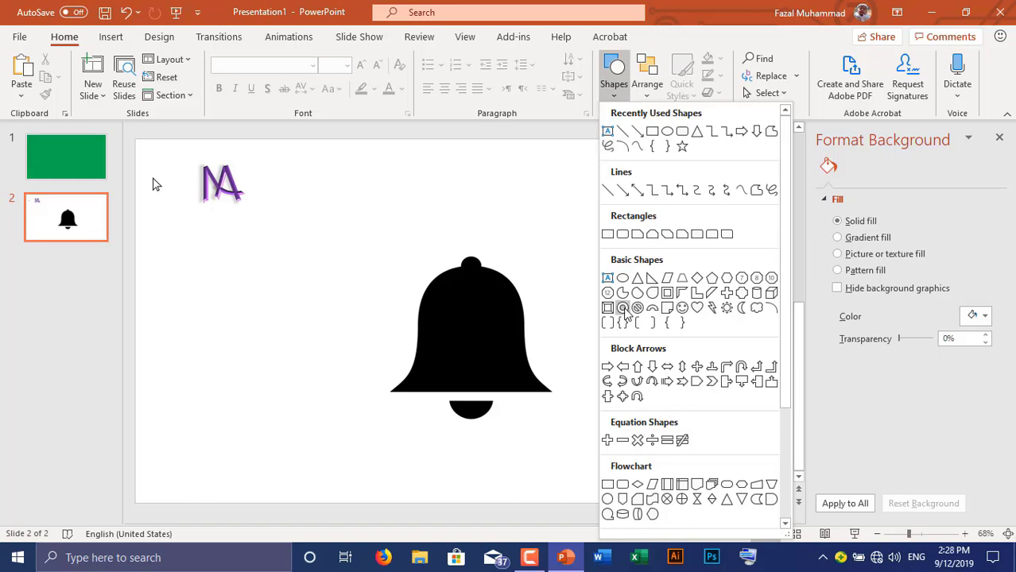
{"action": "left_click", "coordinate": [622, 309]}
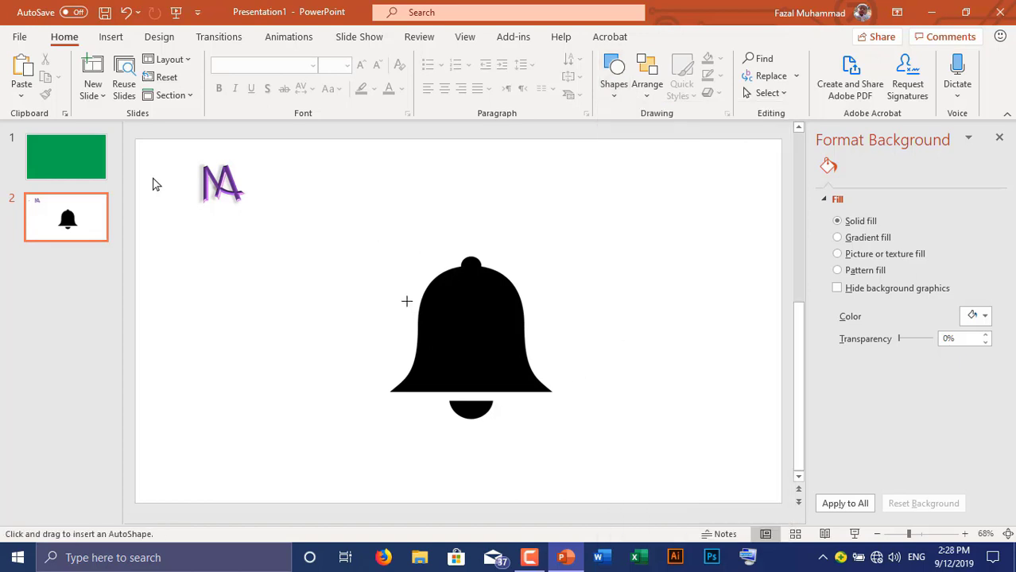
{"action": "left_click_drag", "start_coordinate": [412, 294], "coordinate": [526, 413]}
{"action": "mouse_move", "coordinate": [480, 307]}
{"action": "left_mouse_down"}
{"action": "mouse_move", "coordinate": [554, 362]}
{"action": "mouse_move", "coordinate": [551, 354]}
{"action": "left_mouse_up"}
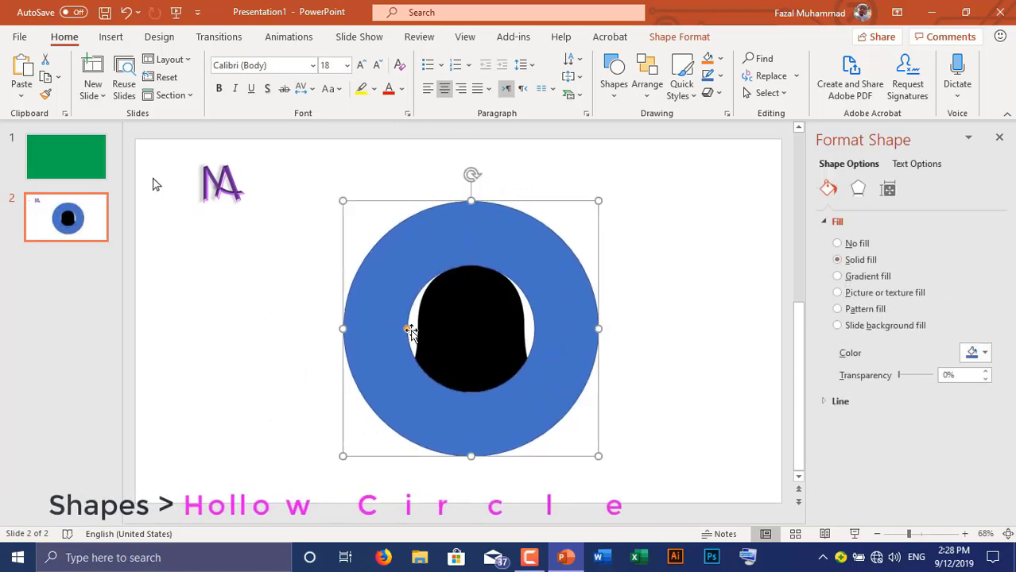
{"action": "left_click_drag", "start_coordinate": [406, 330], "coordinate": [356, 333]}
Align the bell picture to the center and middle of the slide.
{"action": "left_click", "coordinate": [476, 322]}
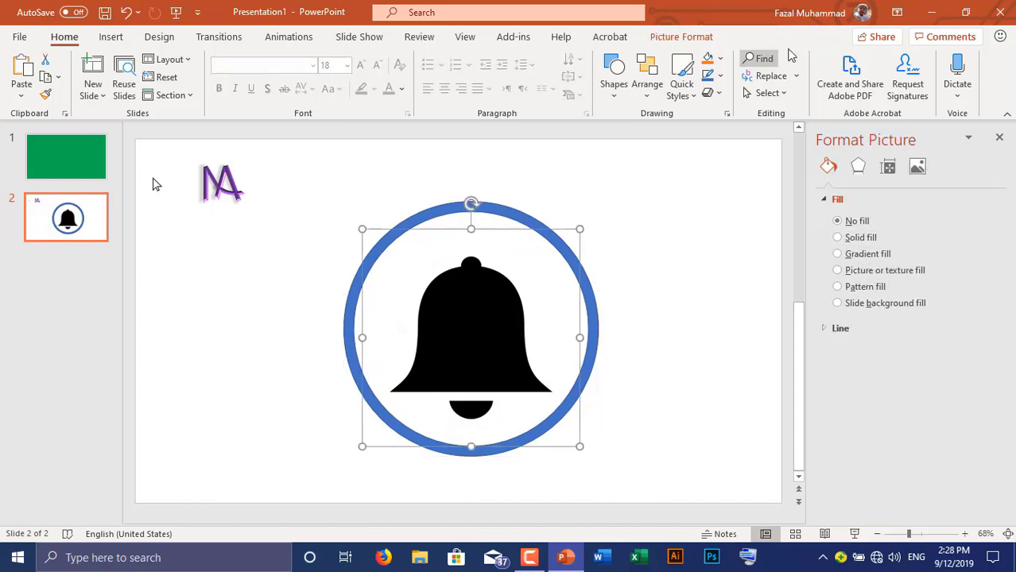
{"action": "left_click", "coordinate": [685, 38]}
{"action": "left_click", "coordinate": [864, 60]}
{"action": "left_click", "coordinate": [906, 100]}
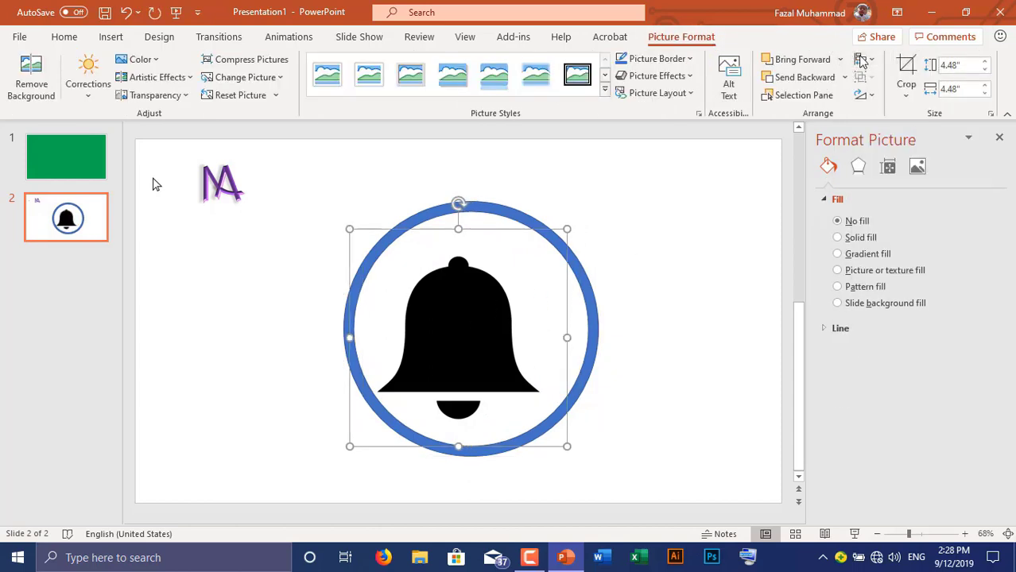
{"action": "left_click", "coordinate": [864, 59]}
{"action": "left_click", "coordinate": [899, 164]}
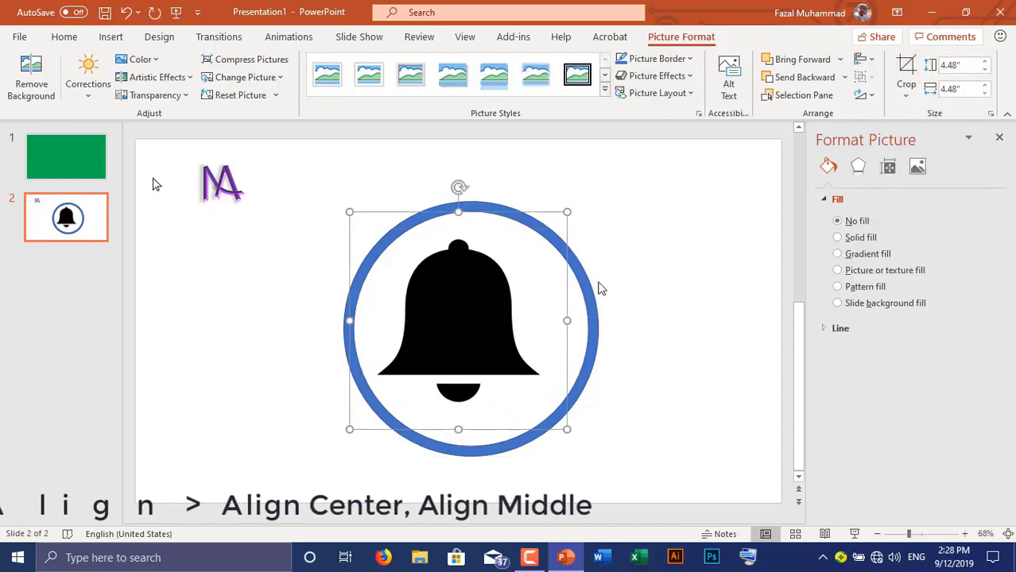
Align the hollow circle to the center and middle of the slide so it surrounds the bell.
{"action": "left_click", "coordinate": [592, 288]}
{"action": "left_click", "coordinate": [678, 36]}
{"action": "left_click", "coordinate": [843, 59]}
{"action": "left_click", "coordinate": [868, 101]}
{"action": "left_click", "coordinate": [843, 59]}
{"action": "left_click", "coordinate": [870, 164]}
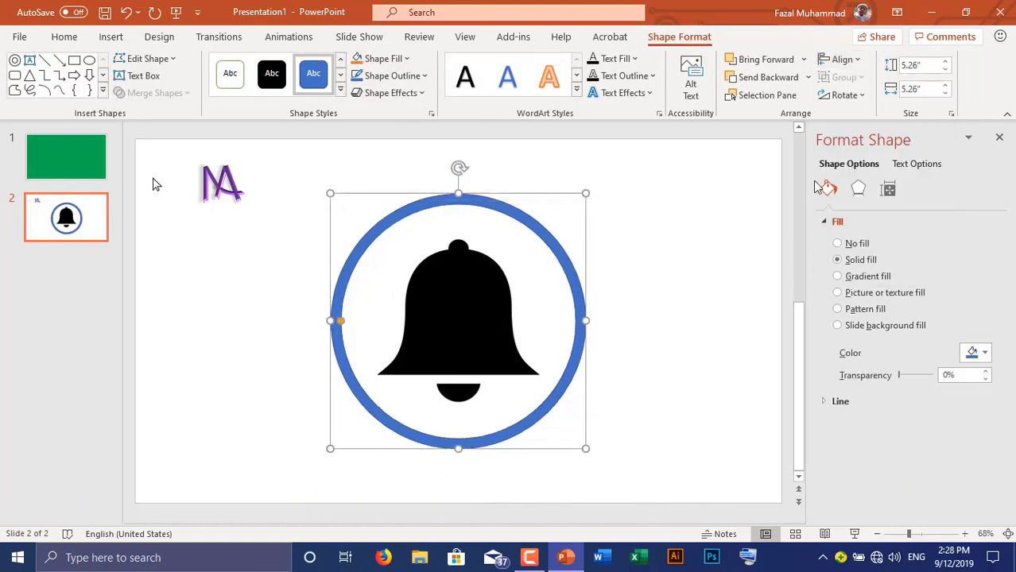
{"action": "left_click", "coordinate": [650, 253]}
{"action": "left_click", "coordinate": [573, 275]}
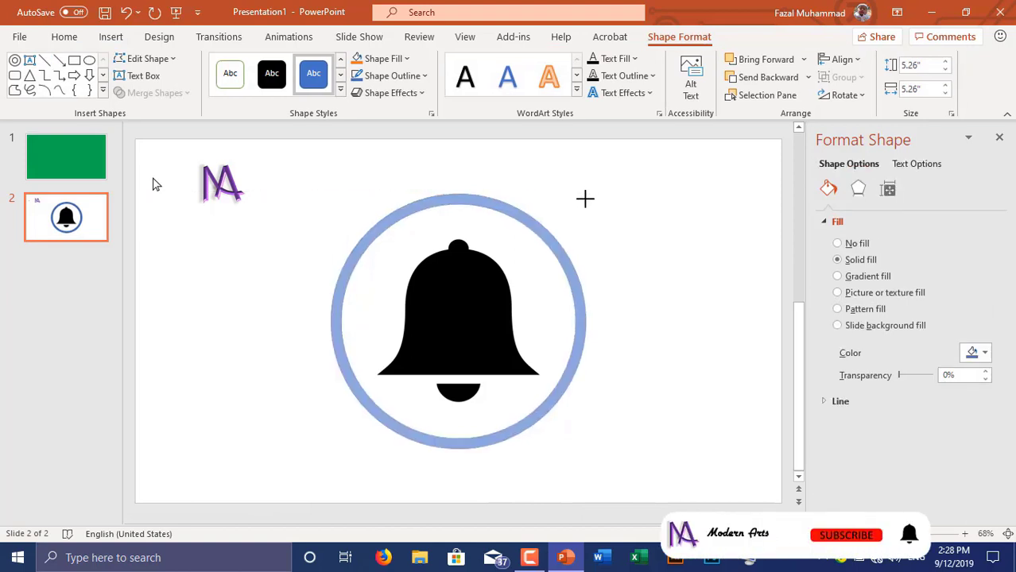
{"action": "left_click", "coordinate": [508, 202]}
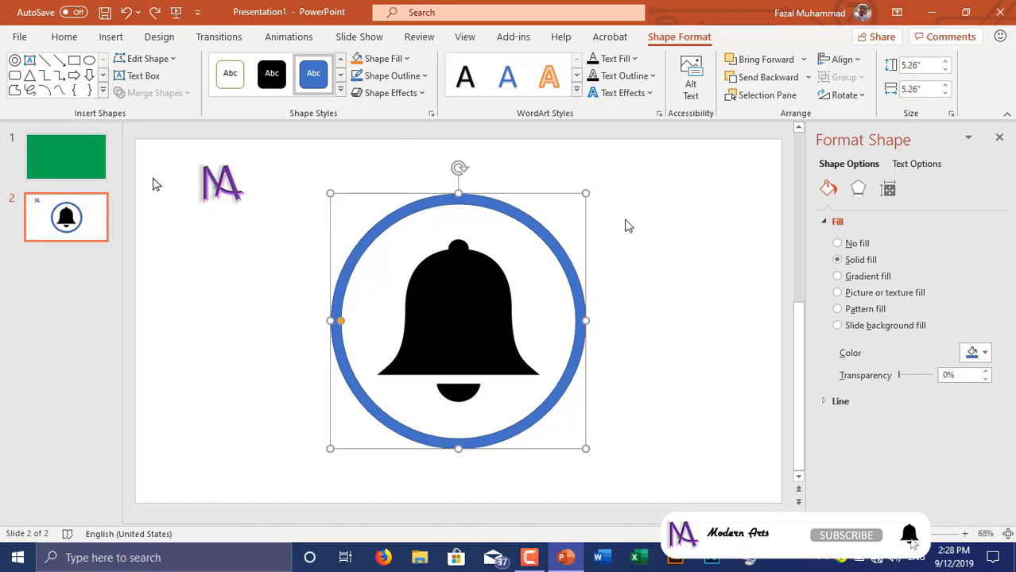
{"action": "left_click", "coordinate": [127, 13]}
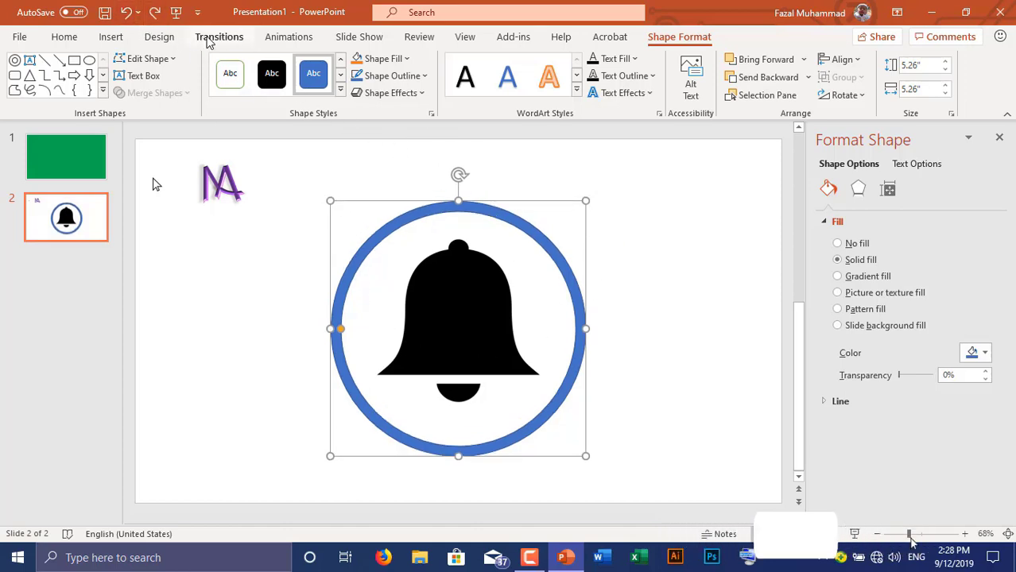
{"action": "key", "text": "ctrl+y"}
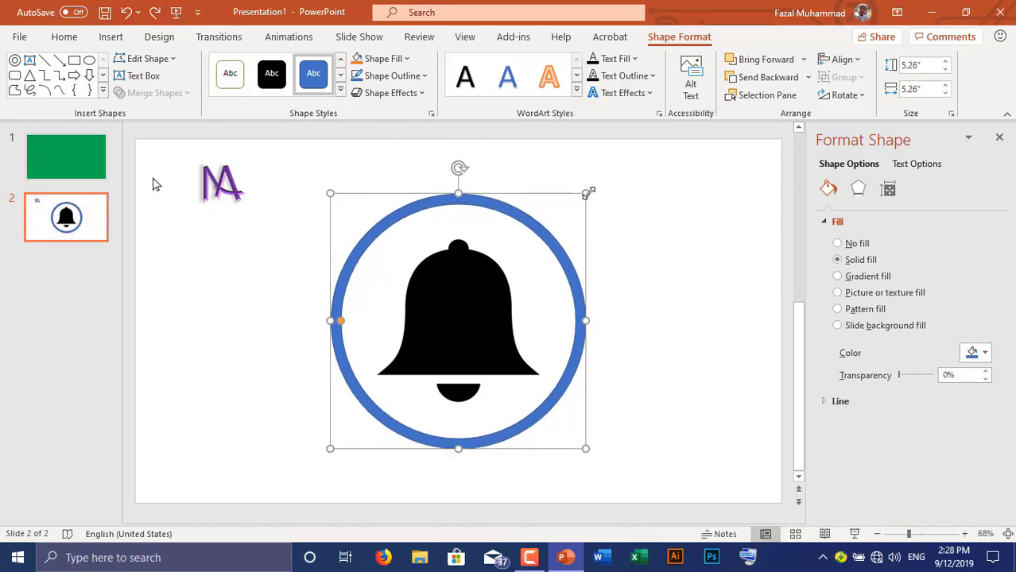
Shrink the ring around its centre to about 5.04" and give it a black fill with no outline.
{"action": "left_click_drag", "start_coordinate": [588, 192], "coordinate": [582, 197]}
{"action": "left_click", "coordinate": [617, 245]}
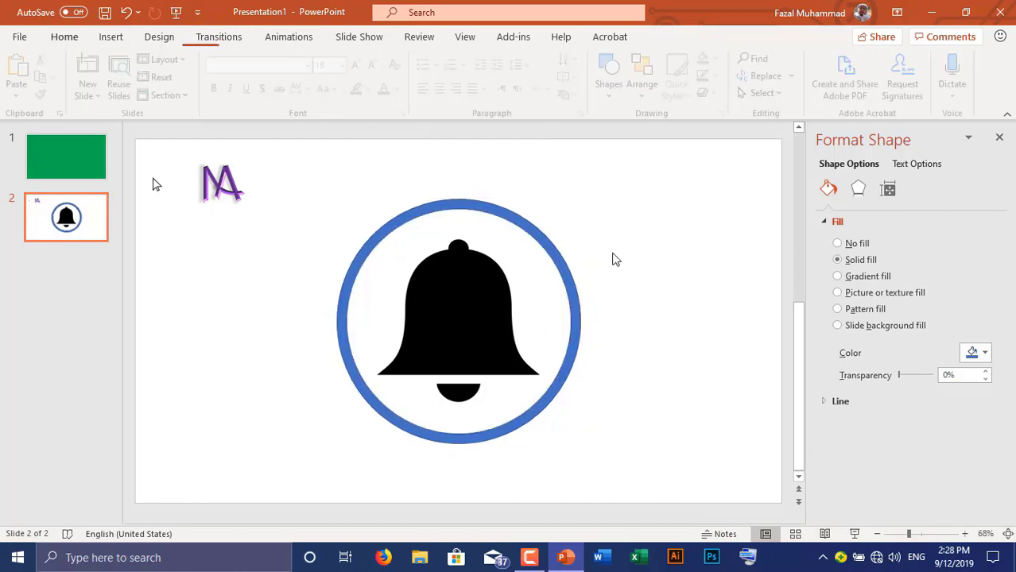
{"action": "left_click", "coordinate": [557, 266]}
{"action": "left_click", "coordinate": [391, 76]}
{"action": "left_click", "coordinate": [367, 240]}
{"action": "left_click", "coordinate": [383, 59]}
{"action": "left_click", "coordinate": [369, 102]}
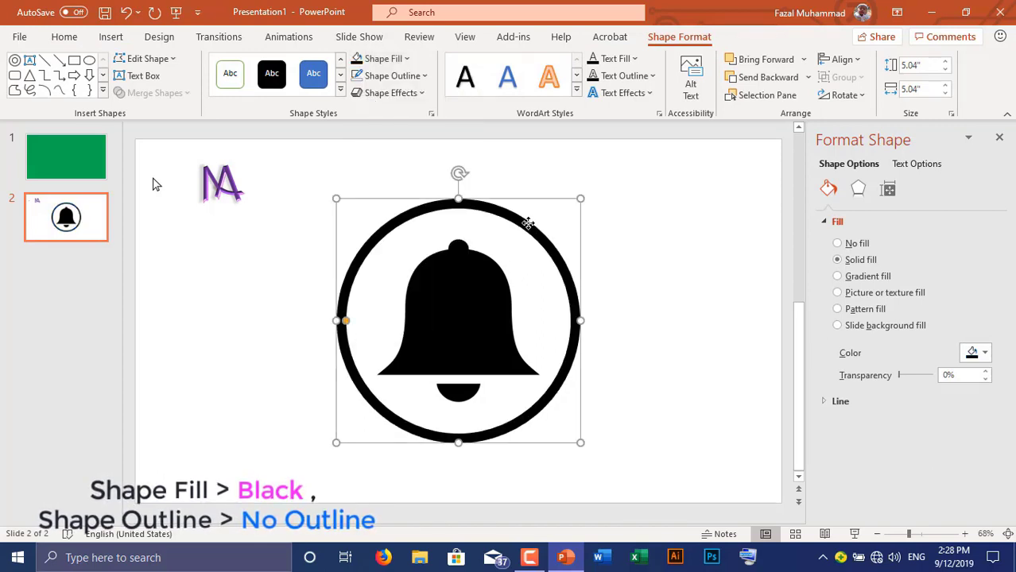
Duplicate the black ring, place the copy exactly over the original and shrink it to form a concentric inner ring.
{"action": "key", "text": "ctrl+d"}
{"action": "left_click_drag", "start_coordinate": [538, 234], "coordinate": [591, 255]}
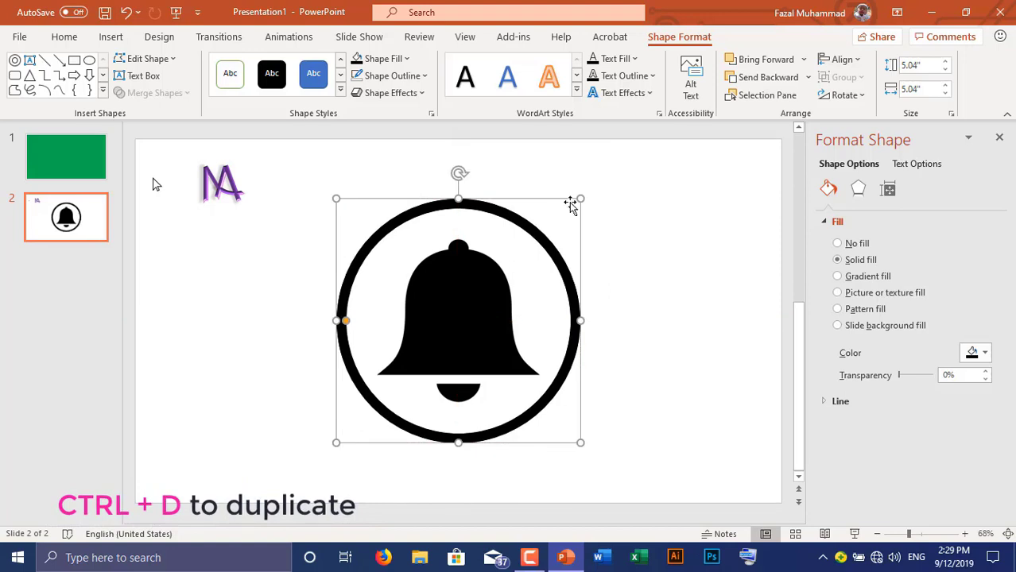
{"action": "left_click_drag", "start_coordinate": [581, 195], "coordinate": [561, 212]}
{"action": "left_click", "coordinate": [757, 463]}
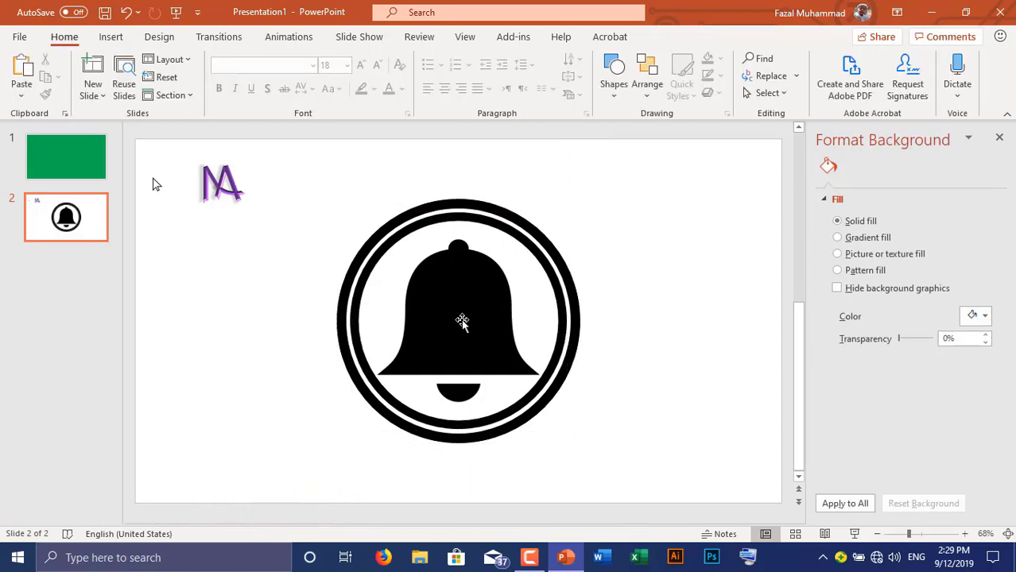
Draw a rectangle over the upper half of the rings and bell, duplicate it and move the copy to the slide's lower left.
{"action": "left_click", "coordinate": [614, 84]}
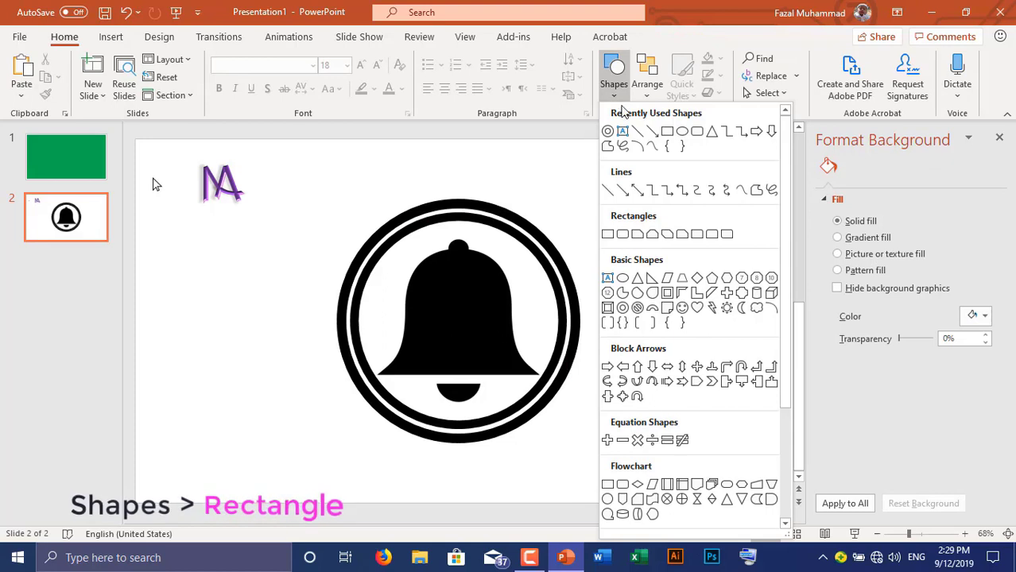
{"action": "left_click", "coordinate": [666, 133]}
{"action": "left_click_drag", "start_coordinate": [422, 247], "coordinate": [567, 322]}
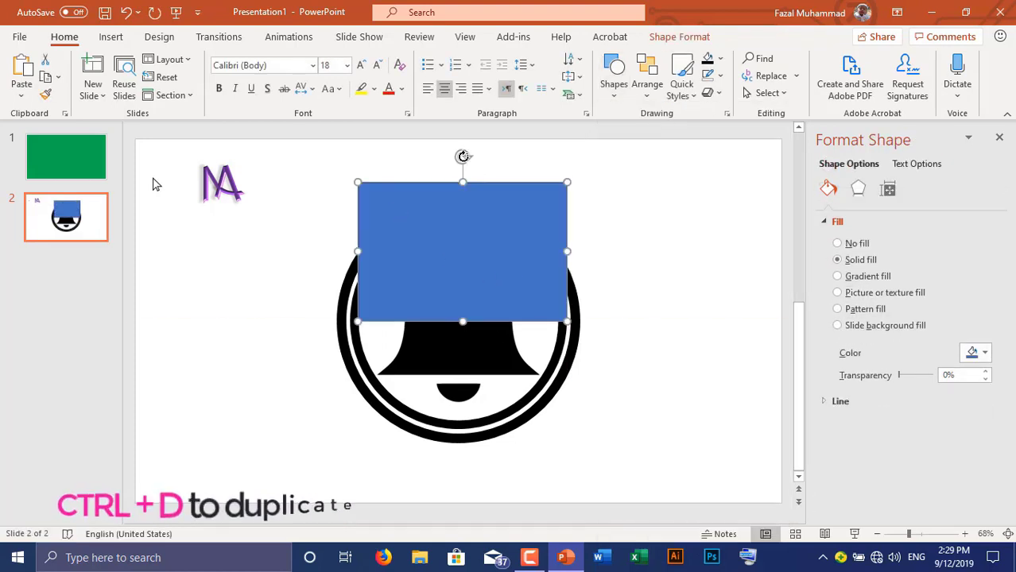
{"action": "key", "text": "ctrl+d"}
{"action": "left_click_drag", "start_coordinate": [450, 254], "coordinate": [304, 432]}
{"action": "left_click", "coordinate": [433, 242]}
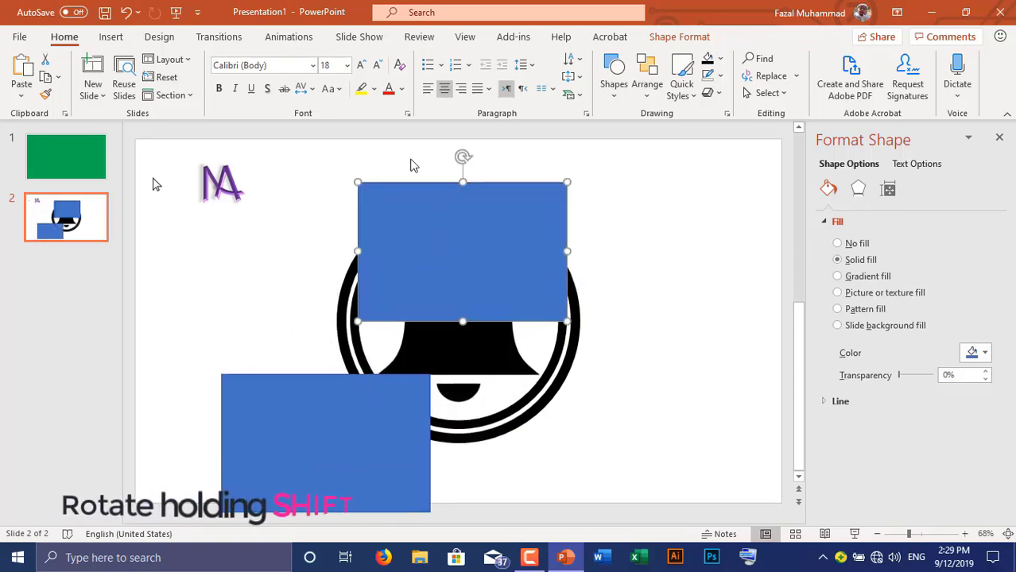
Rotate the upper rectangle about 45° clockwise and the lower one about 15° counterclockwise, positioning both over parts of the rings.
{"action": "left_click_drag", "start_coordinate": [463, 155], "coordinate": [527, 189]}
{"action": "left_click_drag", "start_coordinate": [424, 261], "coordinate": [430, 228]}
{"action": "left_click", "coordinate": [345, 414]}
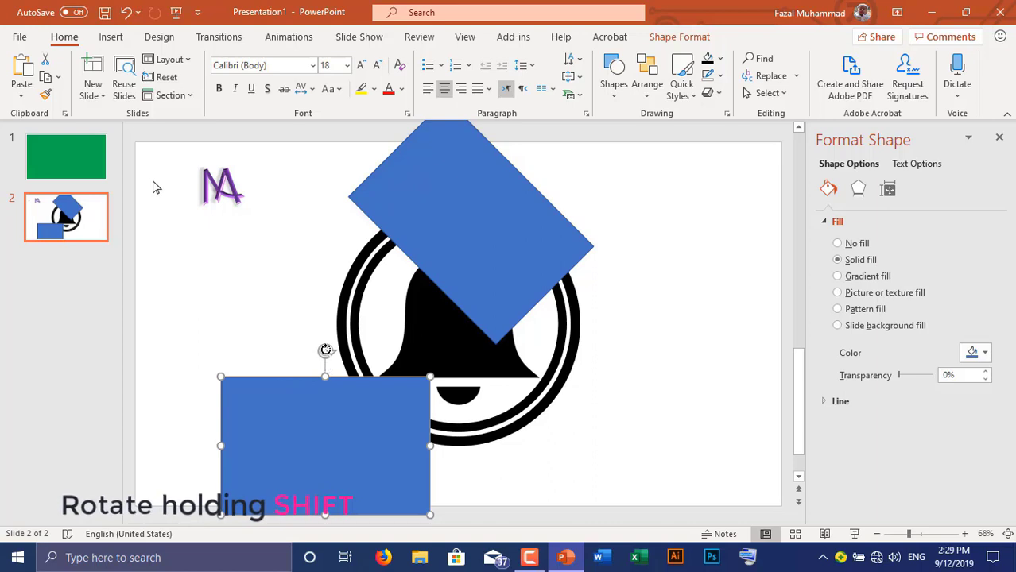
{"action": "left_click_drag", "start_coordinate": [325, 350], "coordinate": [298, 354]}
{"action": "left_click_drag", "start_coordinate": [347, 401], "coordinate": [419, 337]}
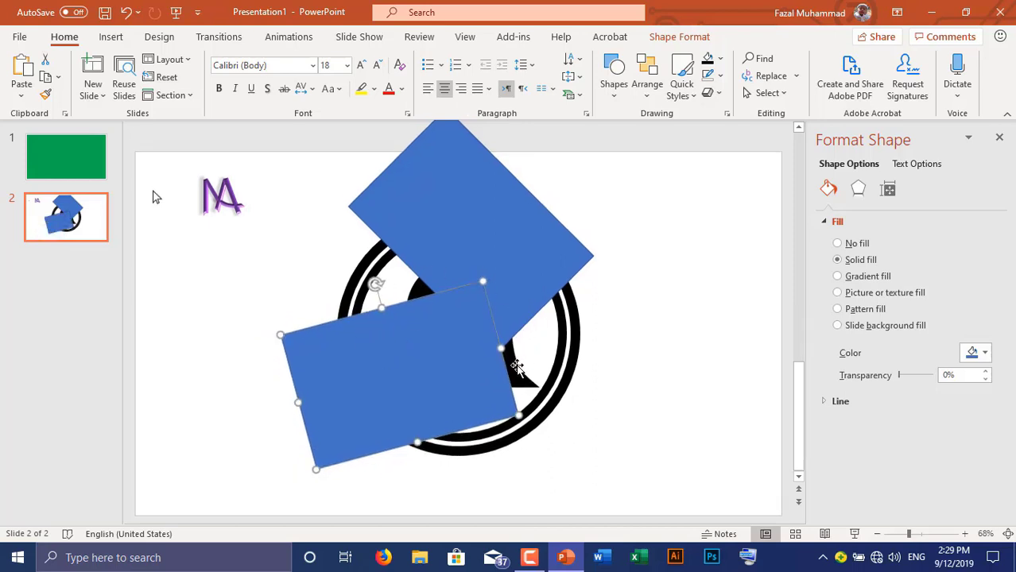
Move the bell clear of the rings to their right and straighten the lower rectangle over the rings' lower-left part.
{"action": "key", "text": "ctrl+v"}
{"action": "left_click_drag", "start_coordinate": [519, 367], "coordinate": [646, 362]}
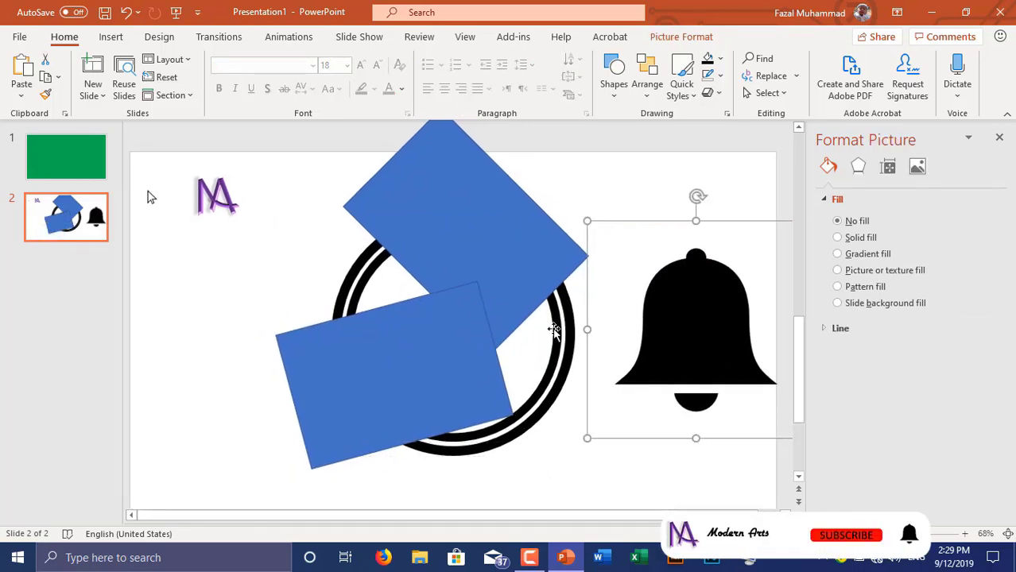
{"action": "left_click", "coordinate": [362, 337]}
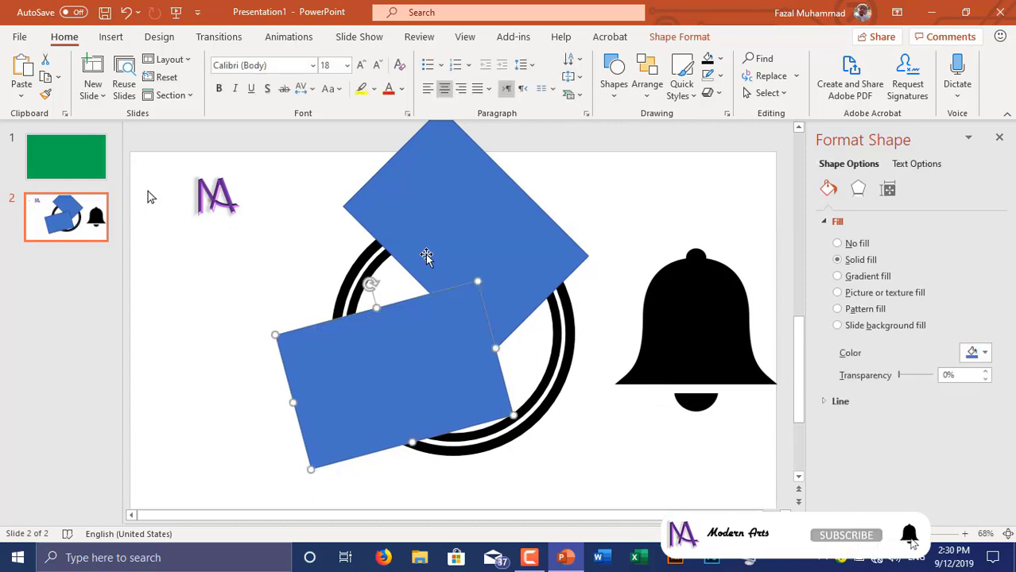
{"action": "left_click_drag", "start_coordinate": [372, 284], "coordinate": [399, 293]}
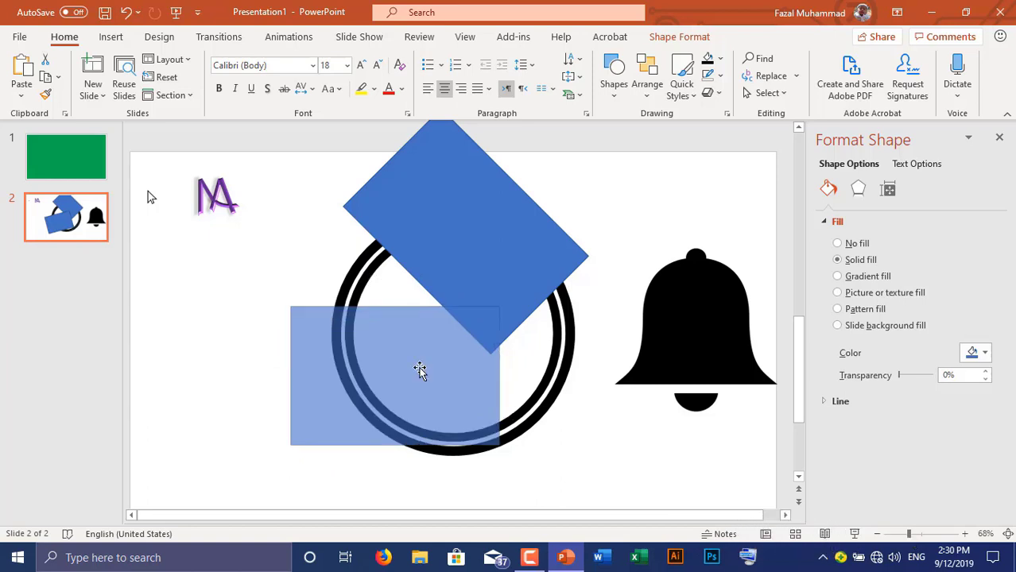
{"action": "left_click_drag", "start_coordinate": [419, 370], "coordinate": [421, 372]}
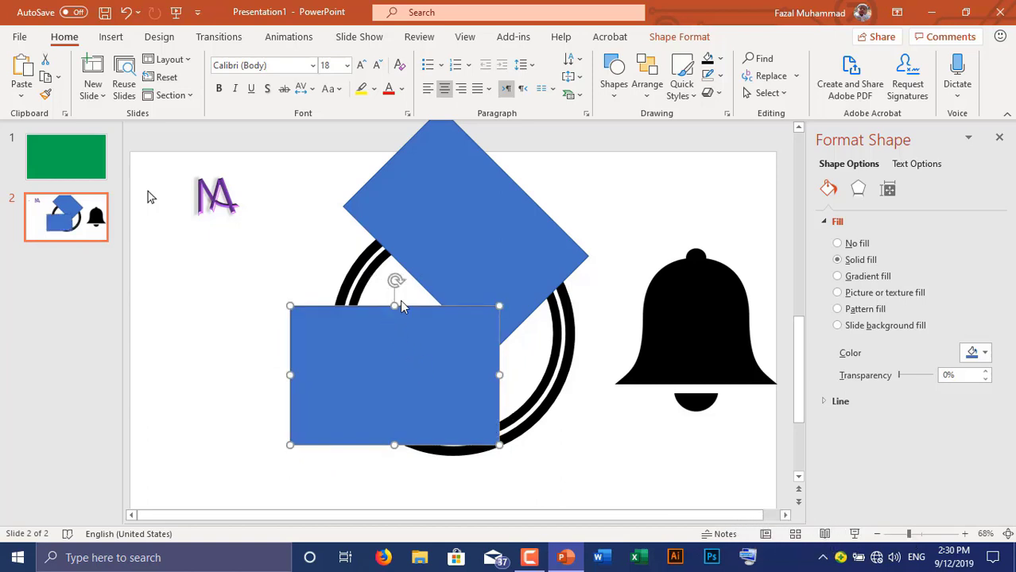
Split both rings and both rectangles into pieces with the Fragment merge operation.
{"action": "left_click", "coordinate": [372, 277]}
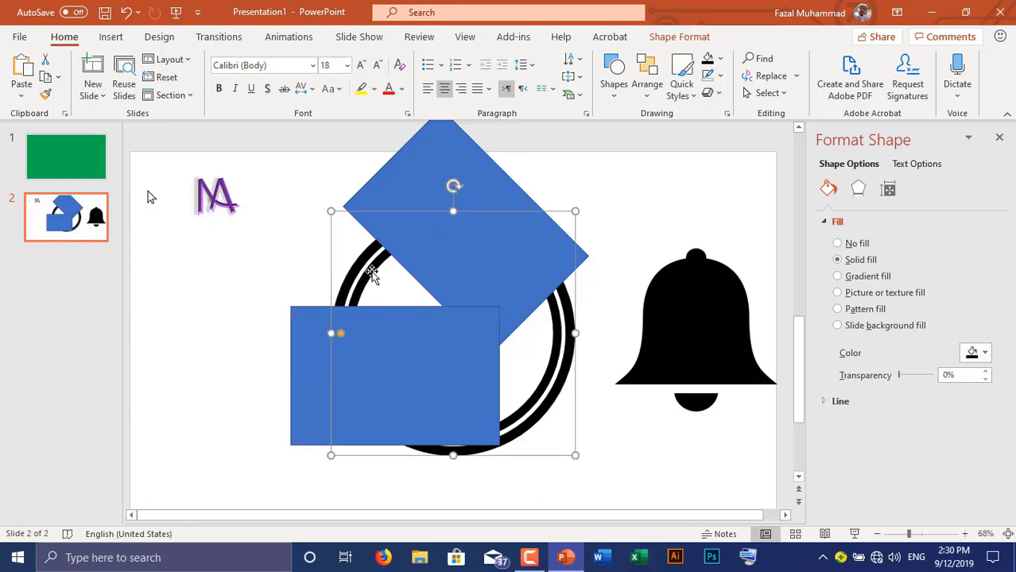
{"action": "left_click", "coordinate": [389, 374], "text": "shift"}
{"action": "left_click", "coordinate": [477, 175], "text": "shift"}
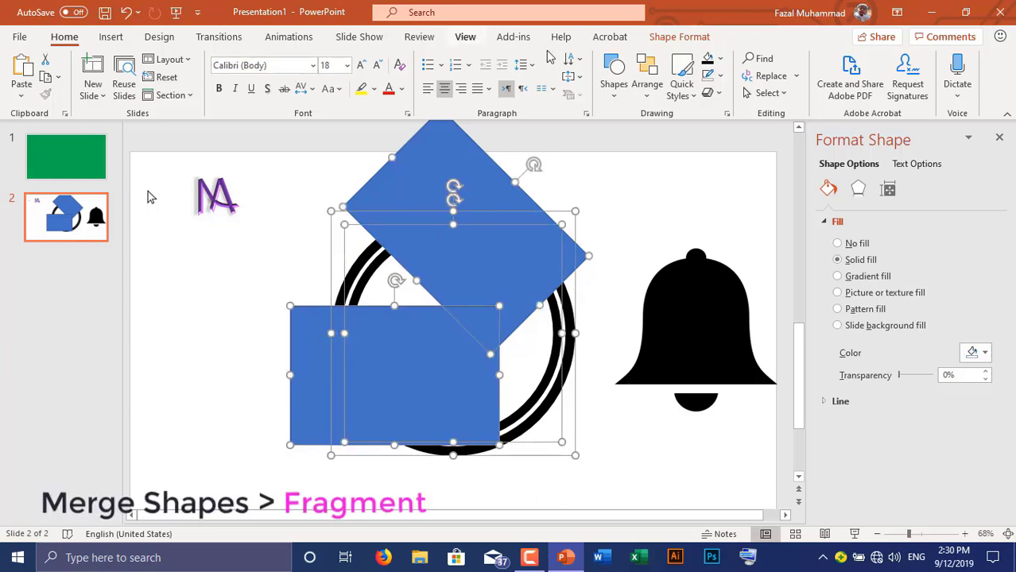
{"action": "left_click", "coordinate": [678, 37]}
{"action": "left_click", "coordinate": [151, 93]}
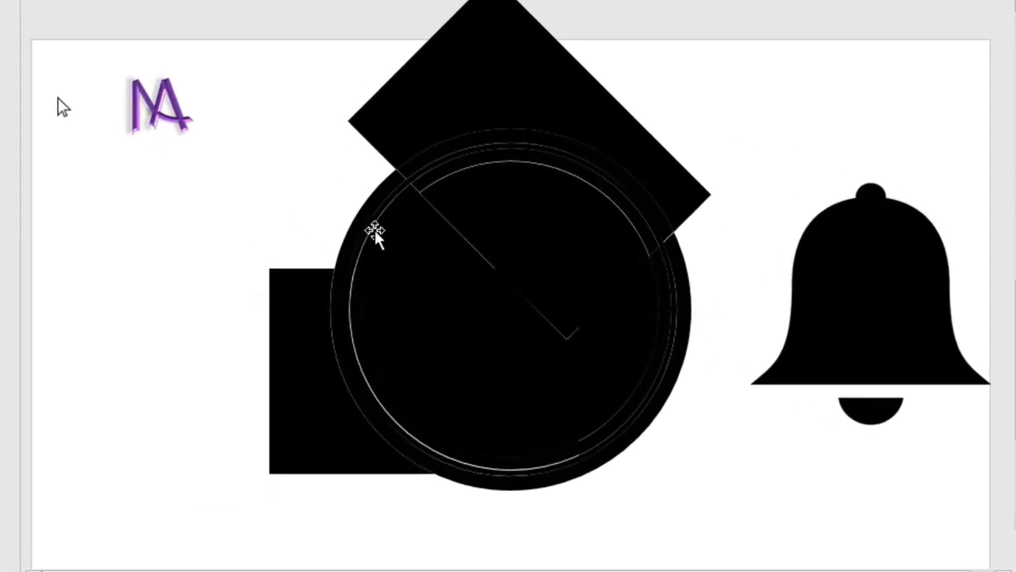
Pick the two upper-left arc pieces of the rings and move them out to the empty area below the logo.
{"action": "left_click", "coordinate": [345, 272]}
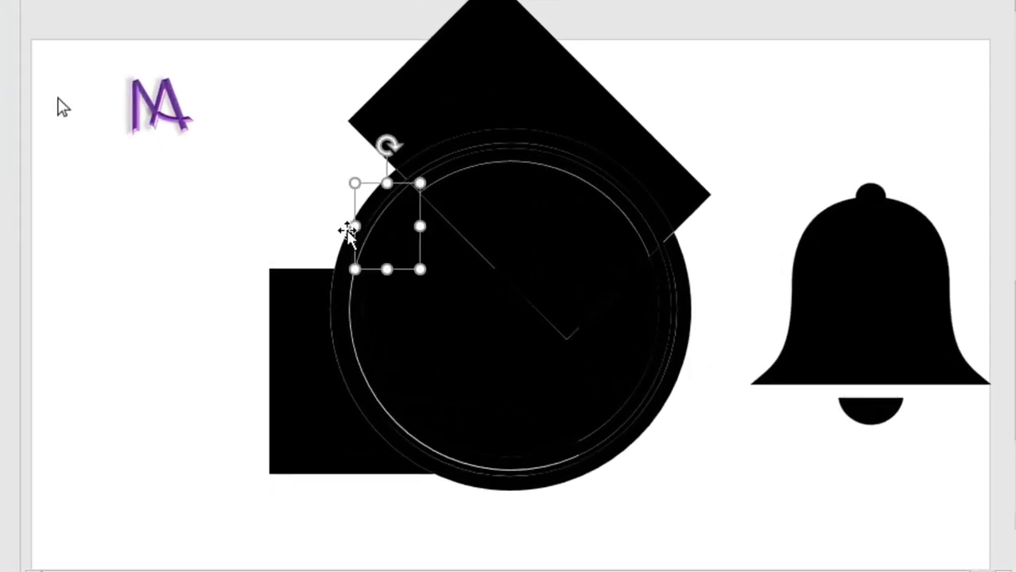
{"action": "left_click", "coordinate": [377, 238], "text": "shift"}
{"action": "left_click_drag", "start_coordinate": [379, 191], "coordinate": [111, 217]}
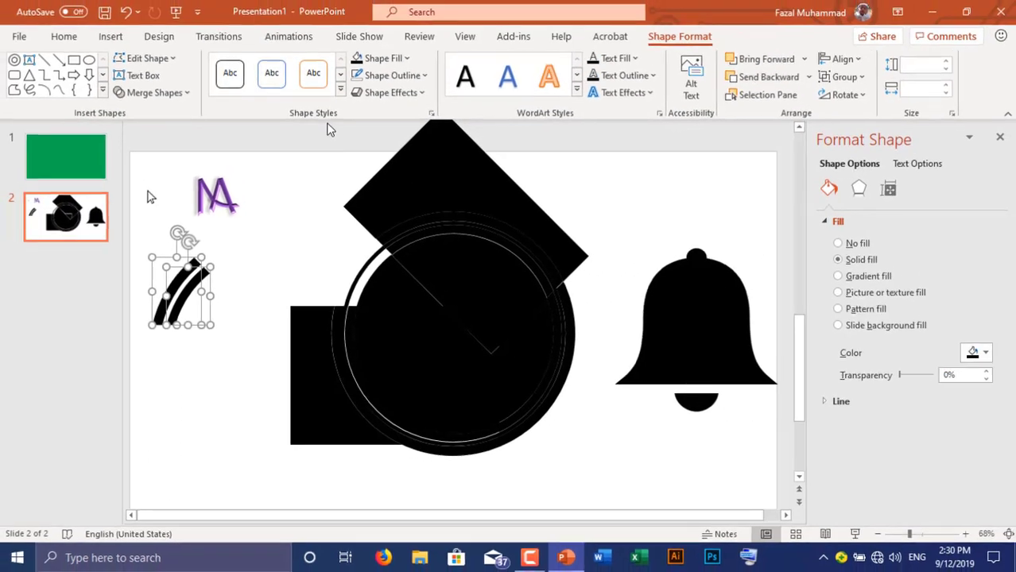
Delete all the remaining ring and rectangle fragments and move the bell back to the middle of the slide.
{"action": "left_click_drag", "start_coordinate": [608, 476], "coordinate": [291, 121]}
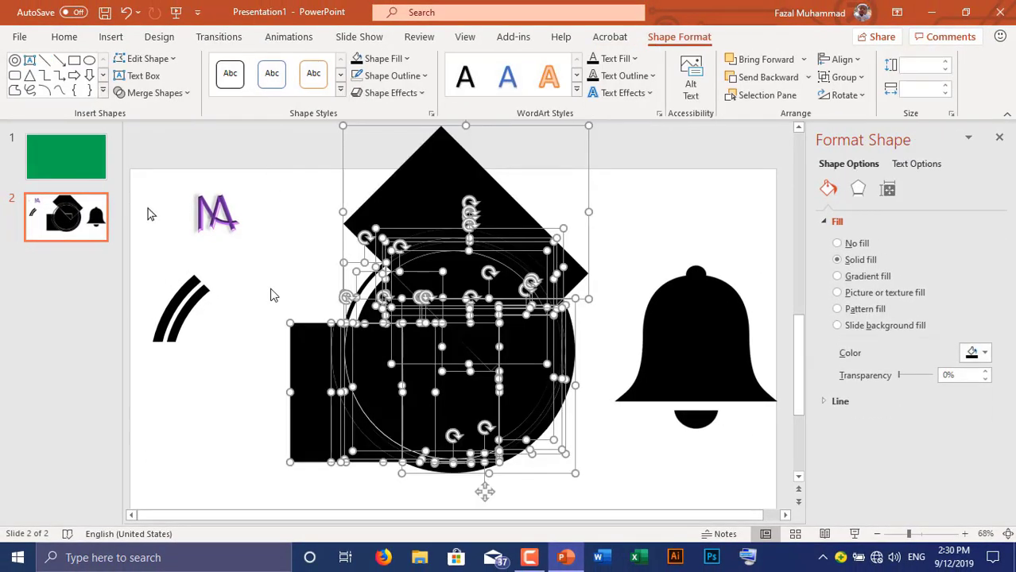
{"action": "key", "text": "Delete"}
{"action": "left_click_drag", "start_coordinate": [696, 299], "coordinate": [446, 312]}
Combine the two arc pieces into a single shape with the Union merge operation.
{"action": "left_click", "coordinate": [247, 265]}
{"action": "left_click_drag", "start_coordinate": [141, 224], "coordinate": [251, 345]}
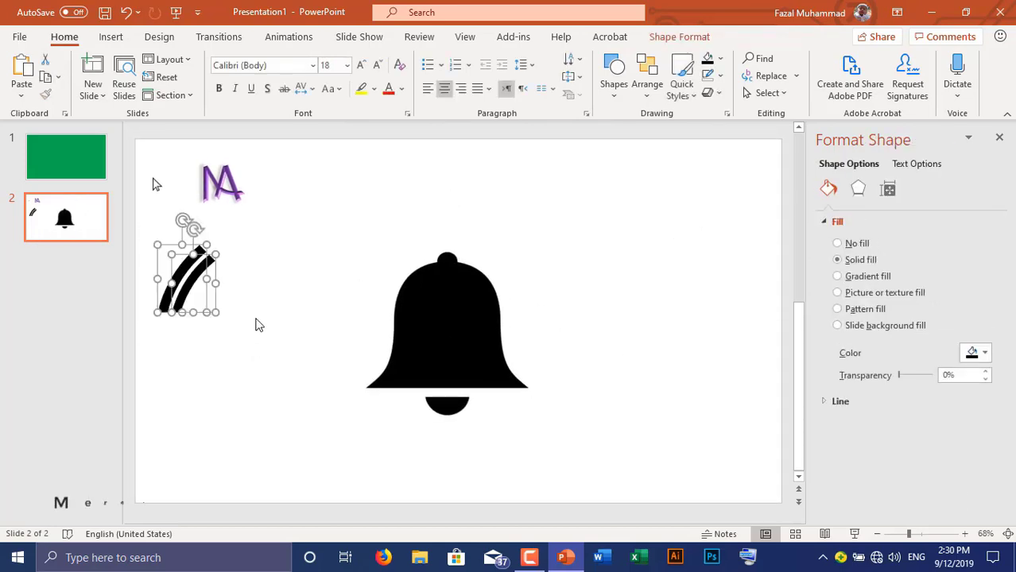
{"action": "left_click", "coordinate": [692, 41]}
{"action": "left_click", "coordinate": [155, 93]}
{"action": "left_click", "coordinate": [144, 111]}
Place the merged arcs beside the bell's upper part, with a horizontally flipped duplicate on the opposite side.
{"action": "mouse_move", "coordinate": [198, 285]}
{"action": "left_mouse_down"}
{"action": "mouse_move", "coordinate": [365, 278]}
{"action": "mouse_move", "coordinate": [592, 290]}
{"action": "mouse_move", "coordinate": [526, 270]}
{"action": "left_mouse_up"}
{"action": "key", "text": "ctrl+d"}
{"action": "left_click", "coordinate": [844, 95]}
{"action": "left_click", "coordinate": [846, 179]}
{"action": "left_click", "coordinate": [631, 331]}
Group the bell with both arc shapes and save the group as PNG picture Picture1 in the desktop's Suscribe Button folder.
{"action": "mouse_move", "coordinate": [277, 191]}
{"action": "left_mouse_down"}
{"action": "mouse_move", "coordinate": [641, 481]}
{"action": "mouse_move", "coordinate": [640, 469]}
{"action": "left_mouse_up"}
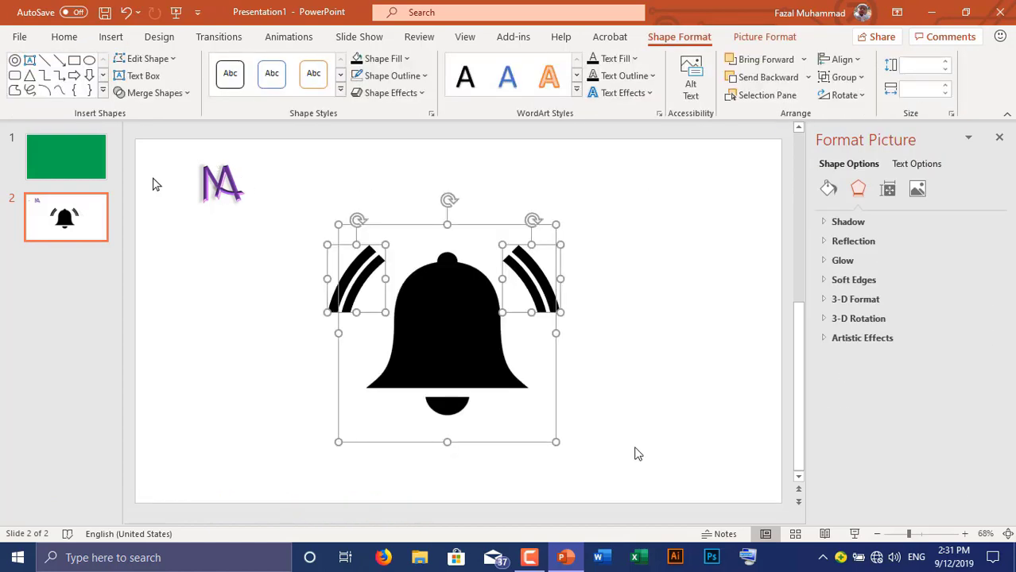
{"action": "key", "text": "ctrl+g"}
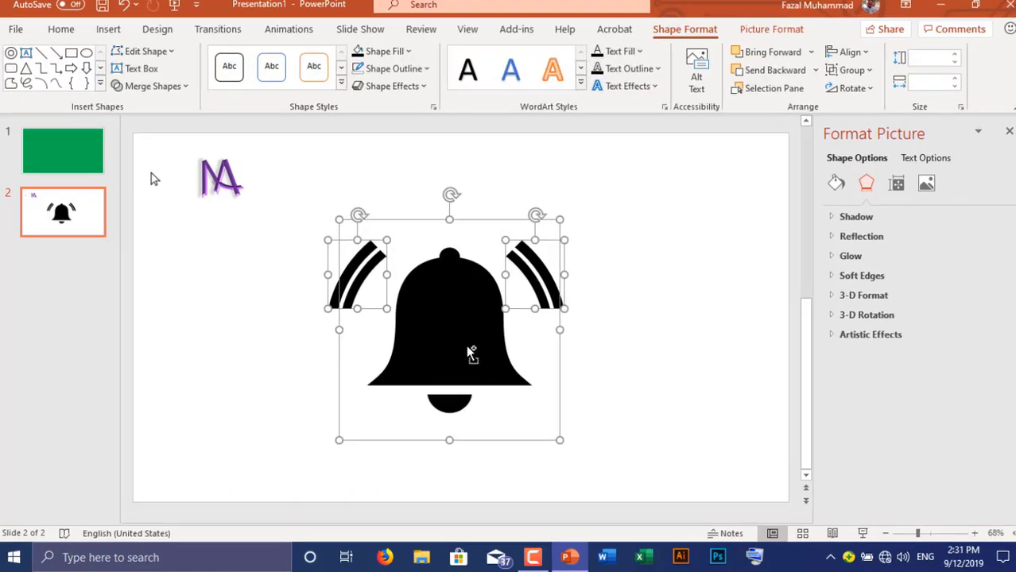
{"action": "right_click", "coordinate": [542, 229]}
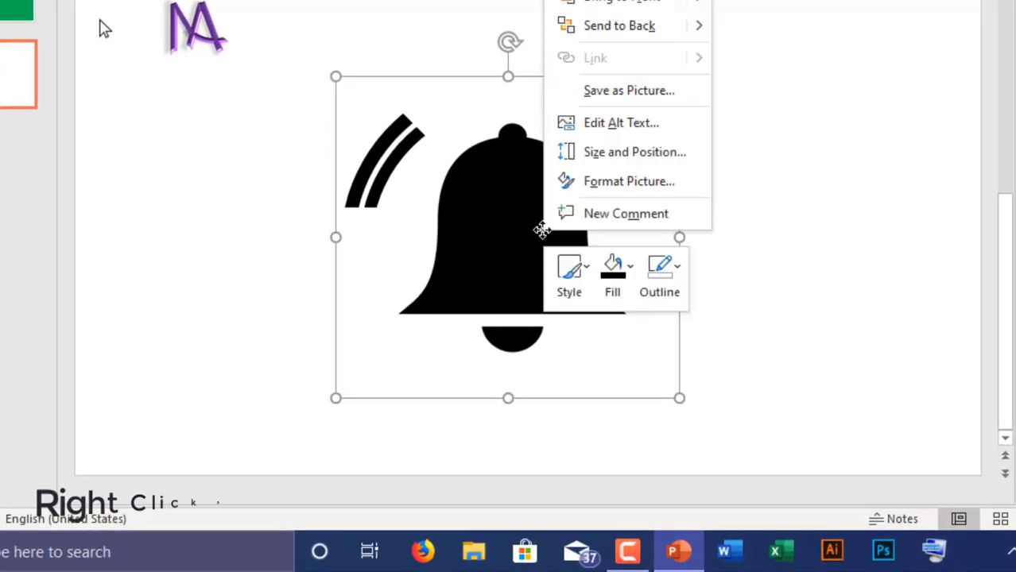
{"action": "left_click", "coordinate": [636, 94]}
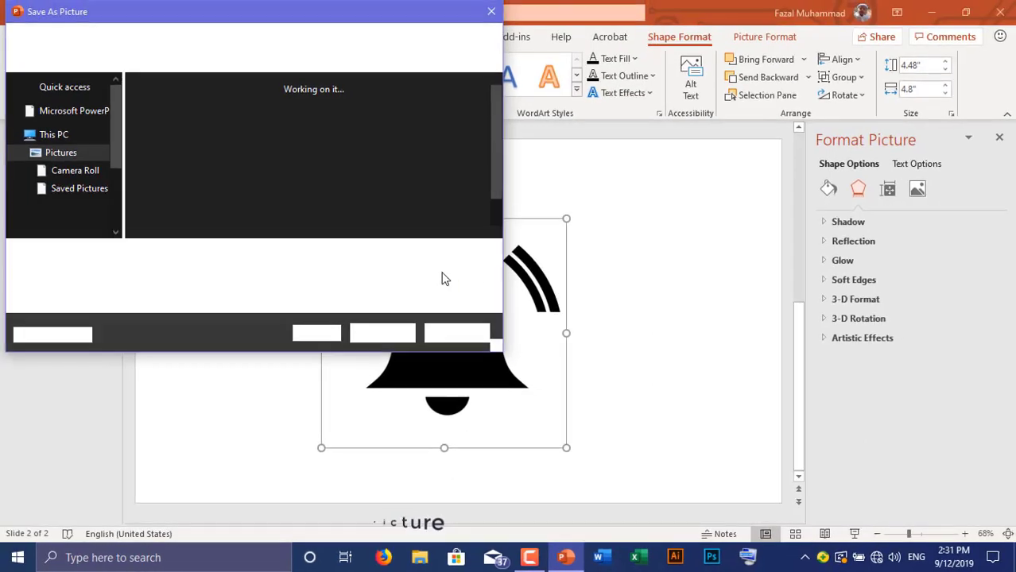
{"action": "left_click", "coordinate": [72, 158]}
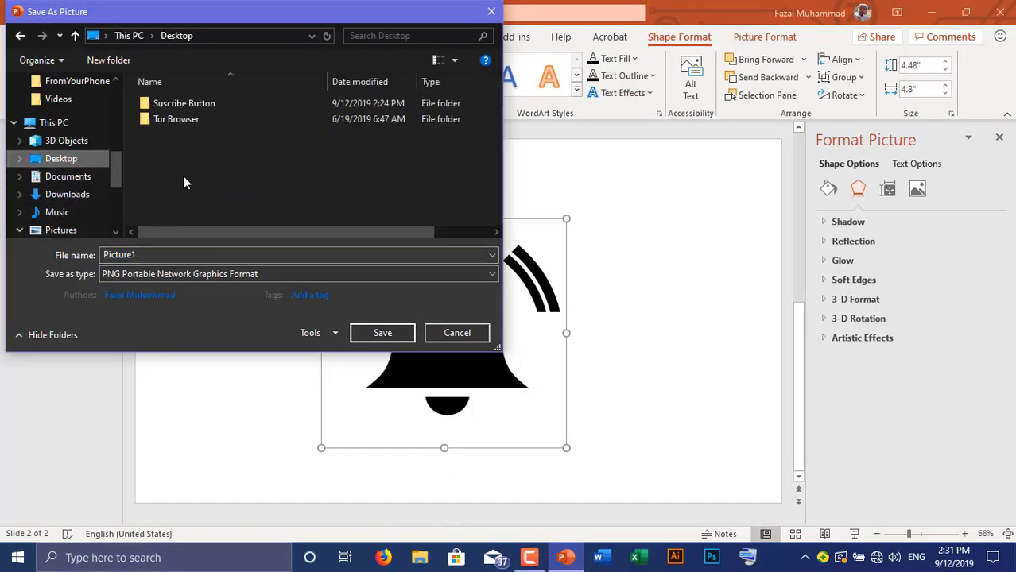
{"action": "double_click", "coordinate": [192, 104]}
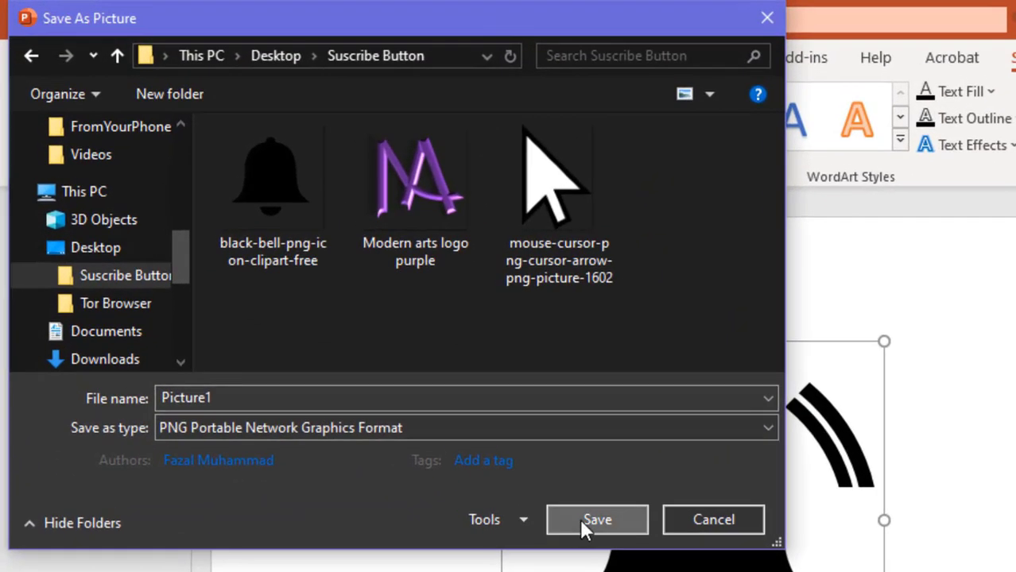
{"action": "left_click", "coordinate": [469, 419]}
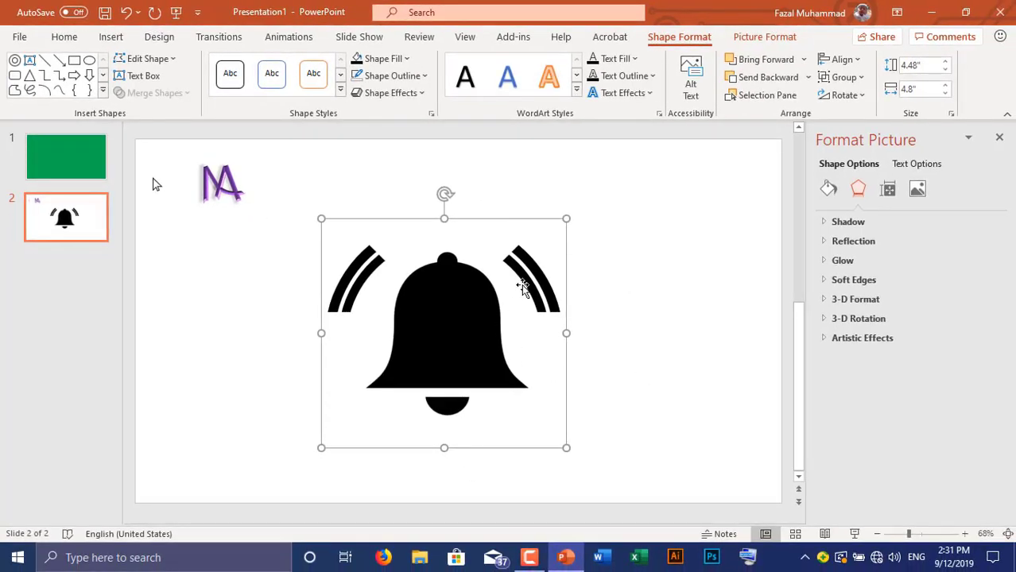
Ungroup the ringing bell and delete the arc shapes on both sides, keeping only the plain bell.
{"action": "right_click", "coordinate": [529, 278]}
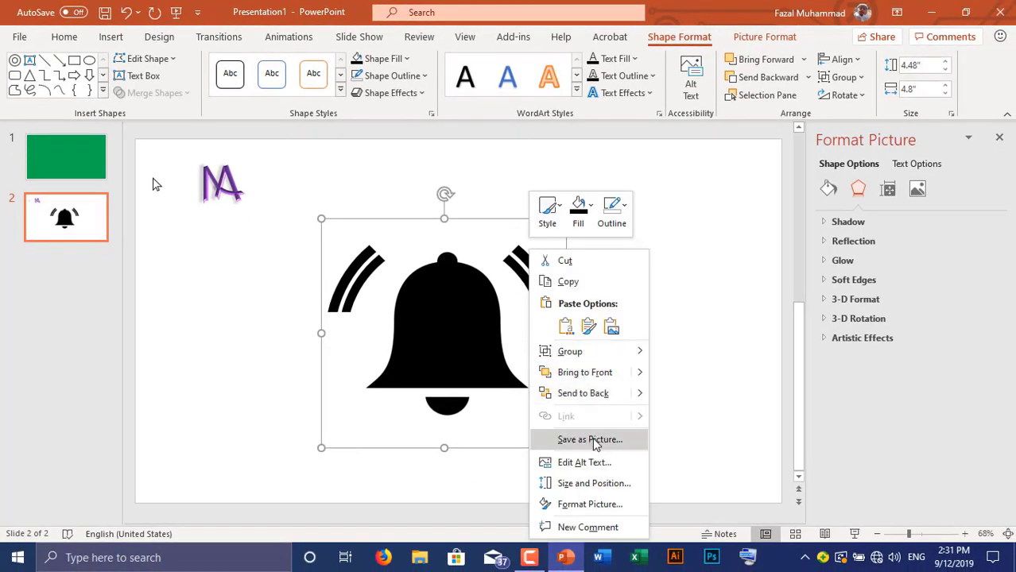
{"action": "mouse_move", "coordinate": [644, 352]}
{"action": "left_click", "coordinate": [676, 397]}
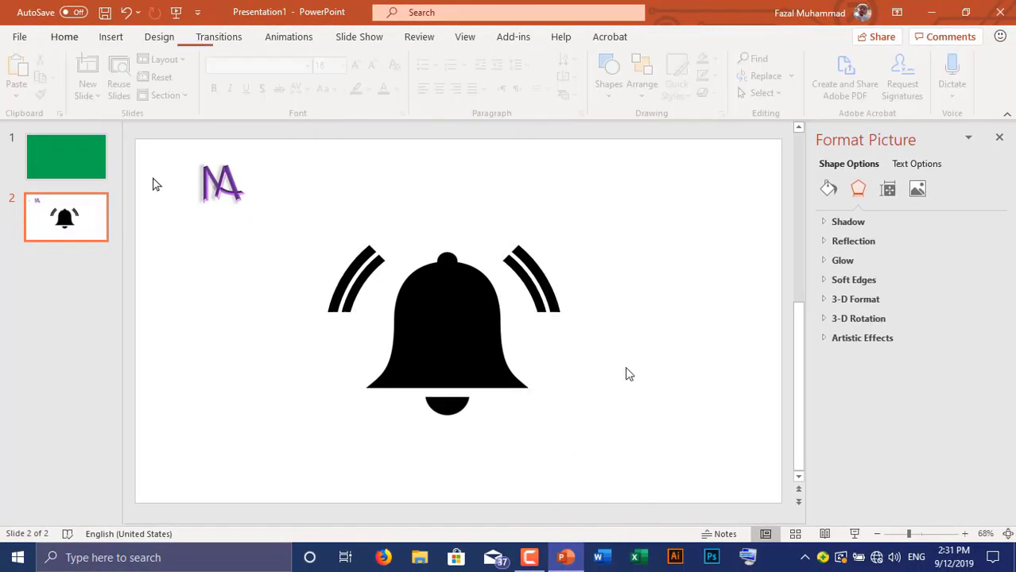
{"action": "left_click", "coordinate": [535, 279]}
{"action": "left_click", "coordinate": [362, 279], "text": "shift"}
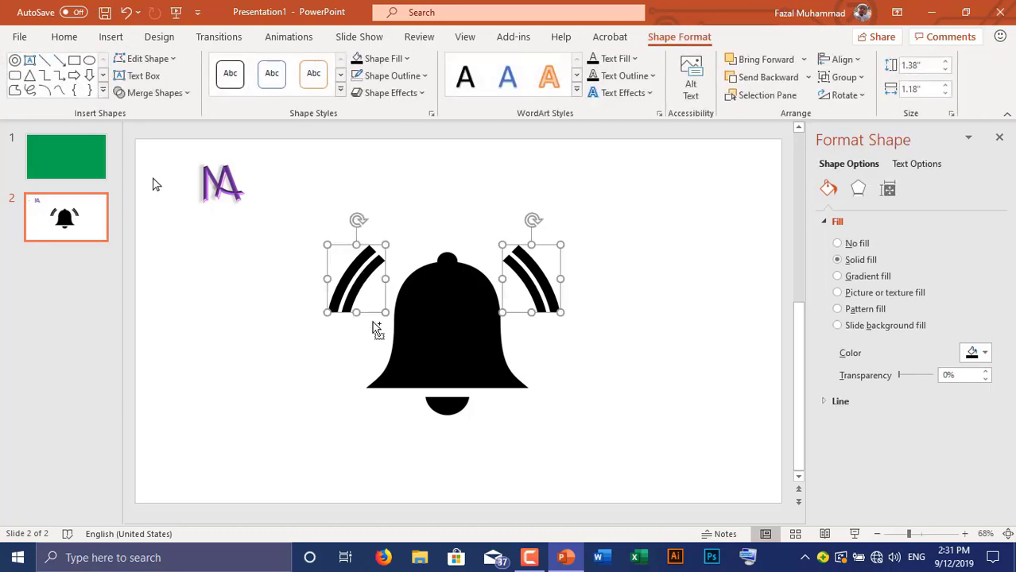
{"action": "key", "text": "Delete"}
Insert the saved Picture1 image from the Suscribe Button folder onto the slide.
{"action": "left_click", "coordinate": [427, 336]}
{"action": "left_click", "coordinate": [197, 295]}
{"action": "left_click", "coordinate": [115, 38]}
{"action": "left_click", "coordinate": [137, 79]}
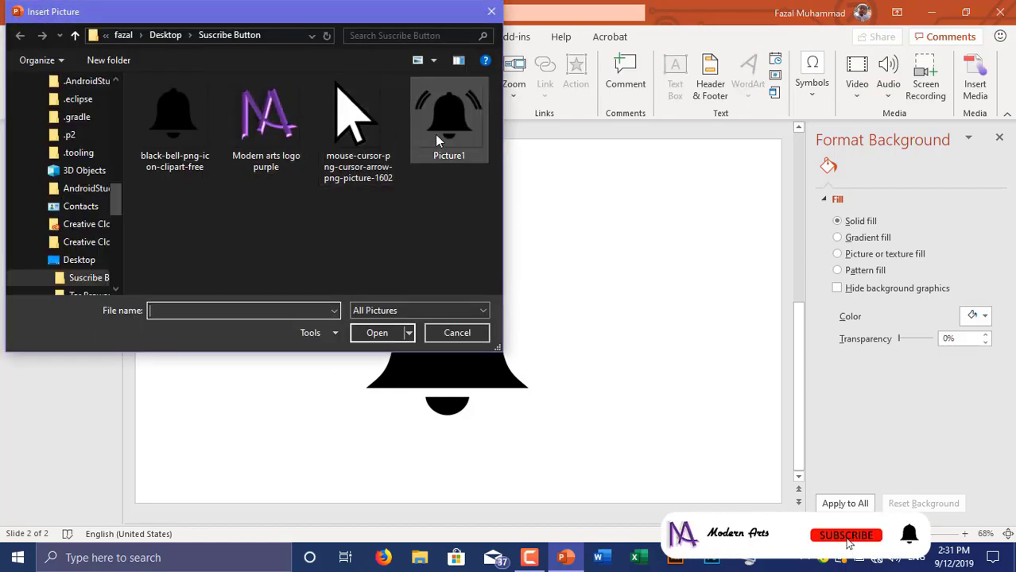
{"action": "left_click", "coordinate": [435, 140]}
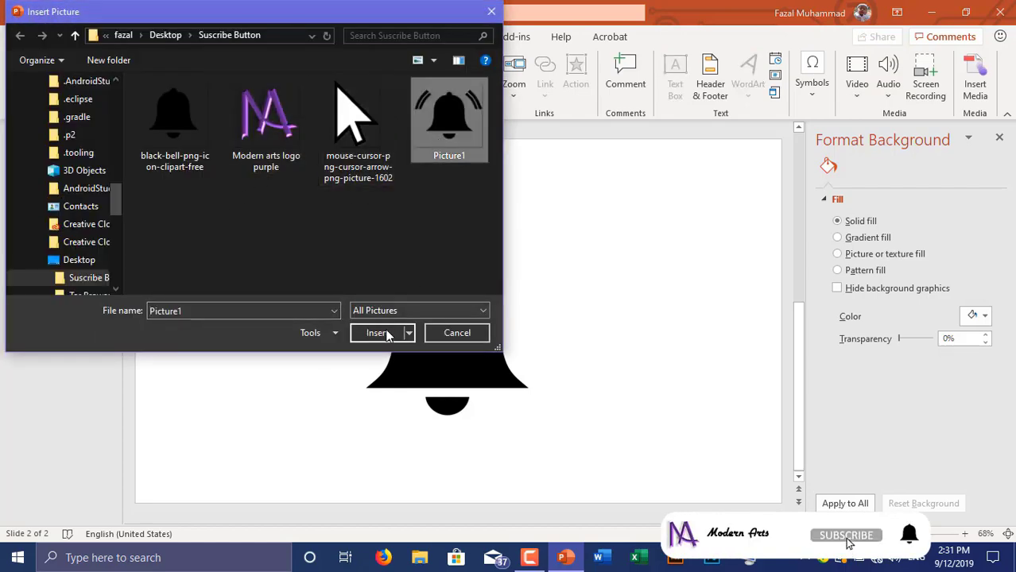
{"action": "left_click", "coordinate": [374, 332]}
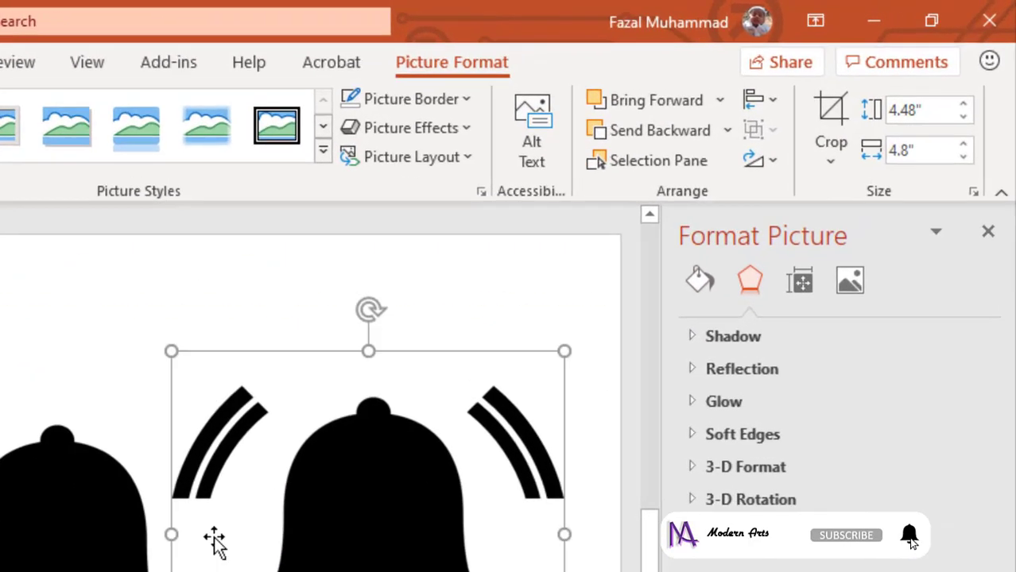
Set the height of both the plain bell and the ringing bell picture to 0.5".
{"action": "type", "text": "0.5"}
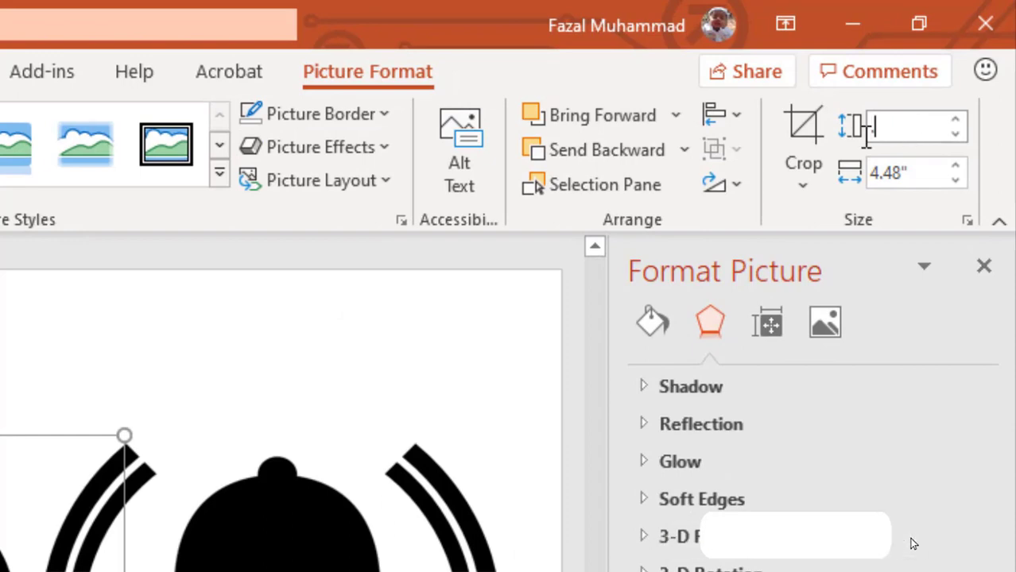
{"action": "key", "text": "Return"}
{"action": "key", "text": "ctrl+z"}
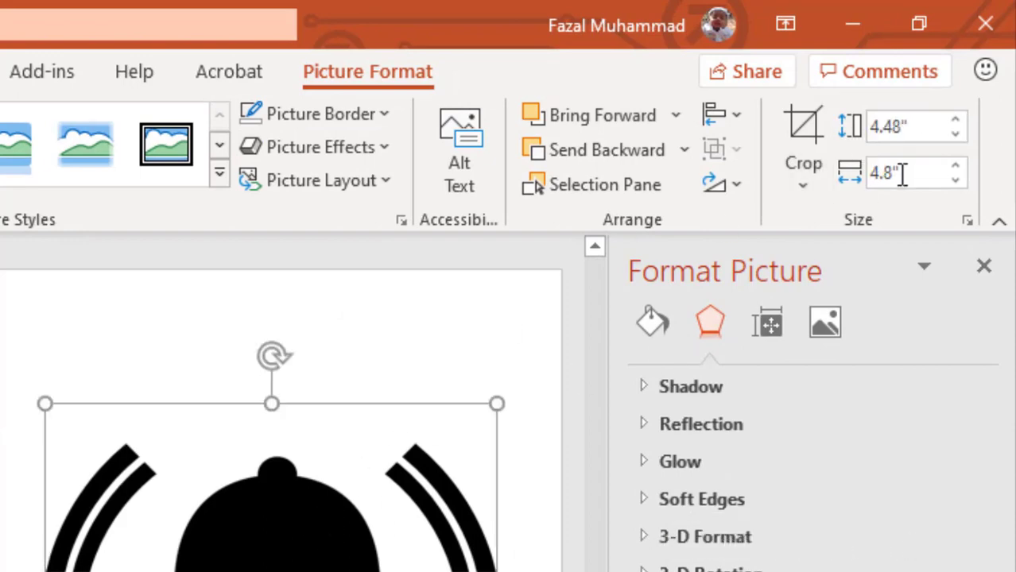
{"action": "left_click", "coordinate": [924, 128]}
{"action": "type", "text": ".5"}
{"action": "key", "text": "Return"}
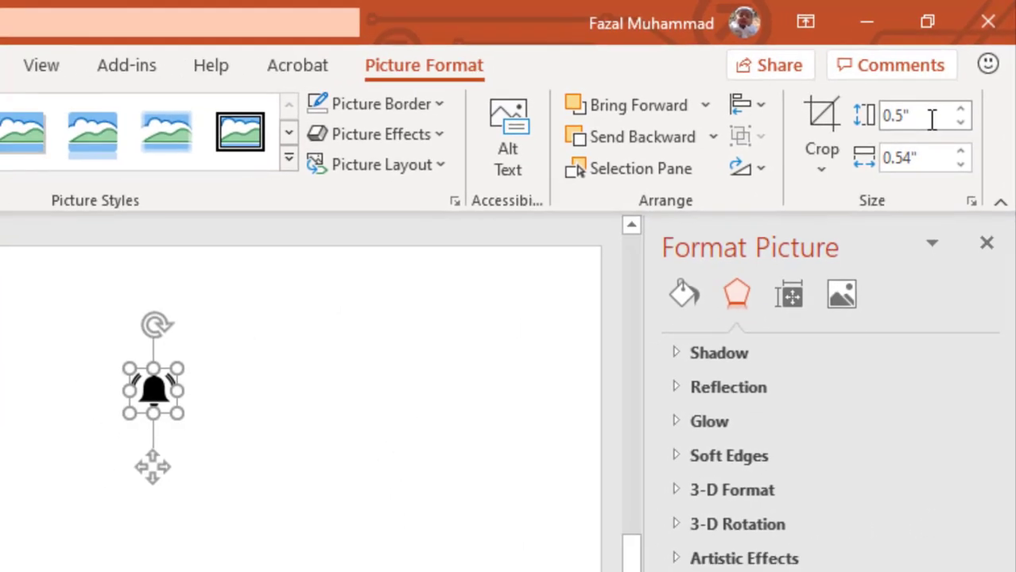
Move the small ringing bell next to the plain bell and recolor it light gray.
{"action": "left_click", "coordinate": [612, 286]}
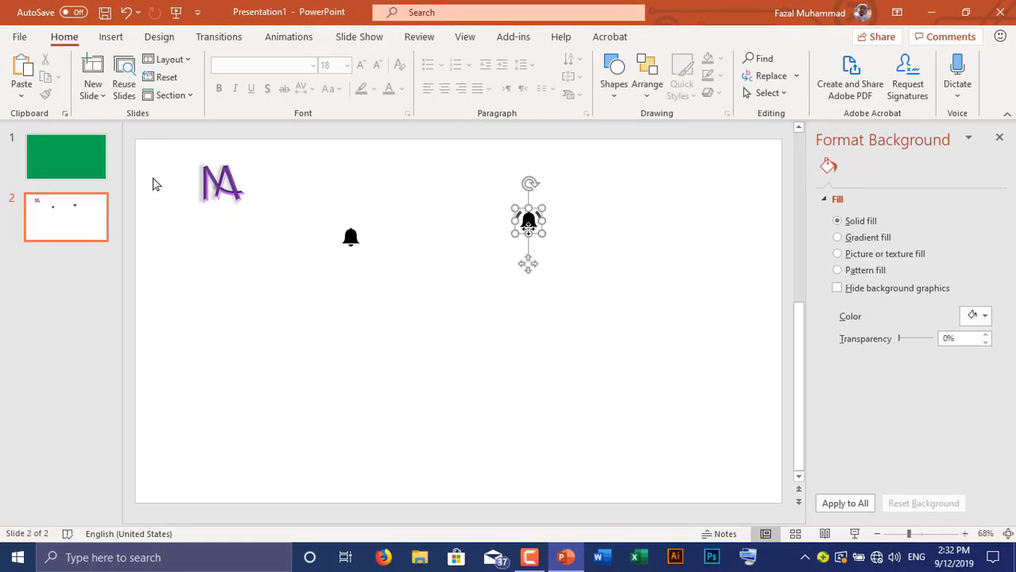
{"action": "left_click_drag", "start_coordinate": [526, 230], "coordinate": [411, 238]}
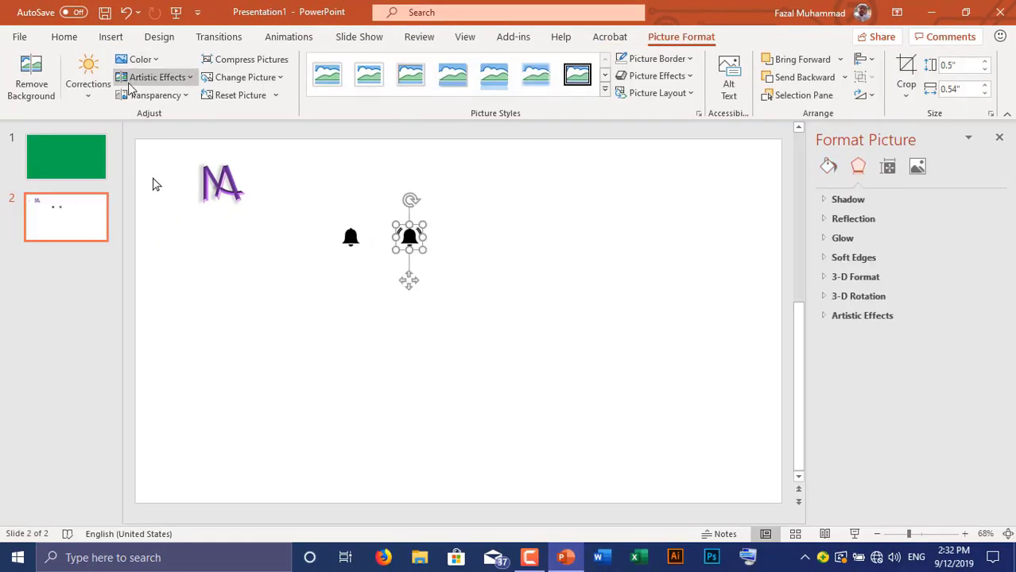
{"action": "left_click", "coordinate": [140, 60]}
{"action": "left_click", "coordinate": [314, 266]}
{"action": "left_click", "coordinate": [447, 288]}
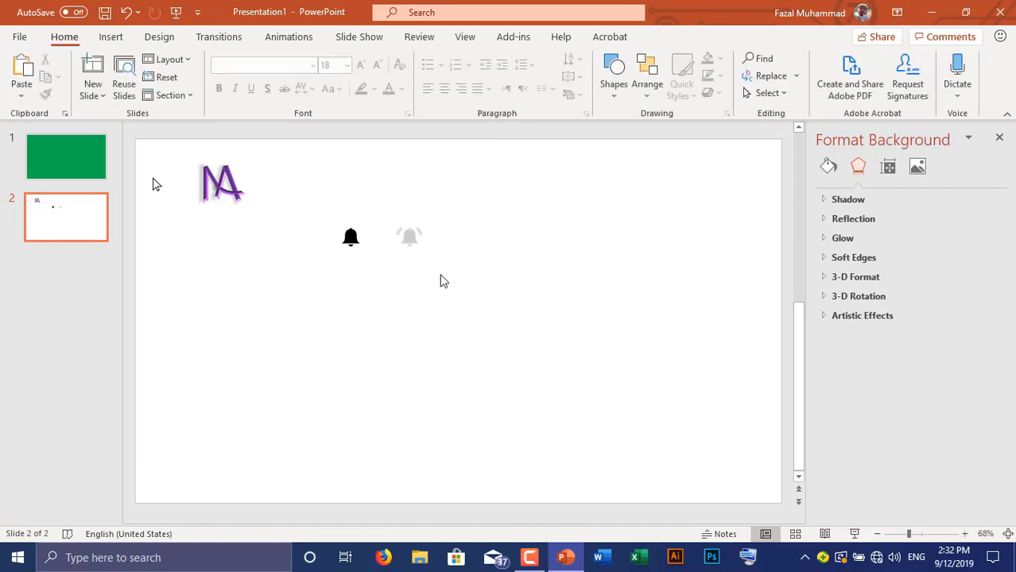
Set the height of the purple logo picture to 0.8".
{"action": "left_click", "coordinate": [223, 193]}
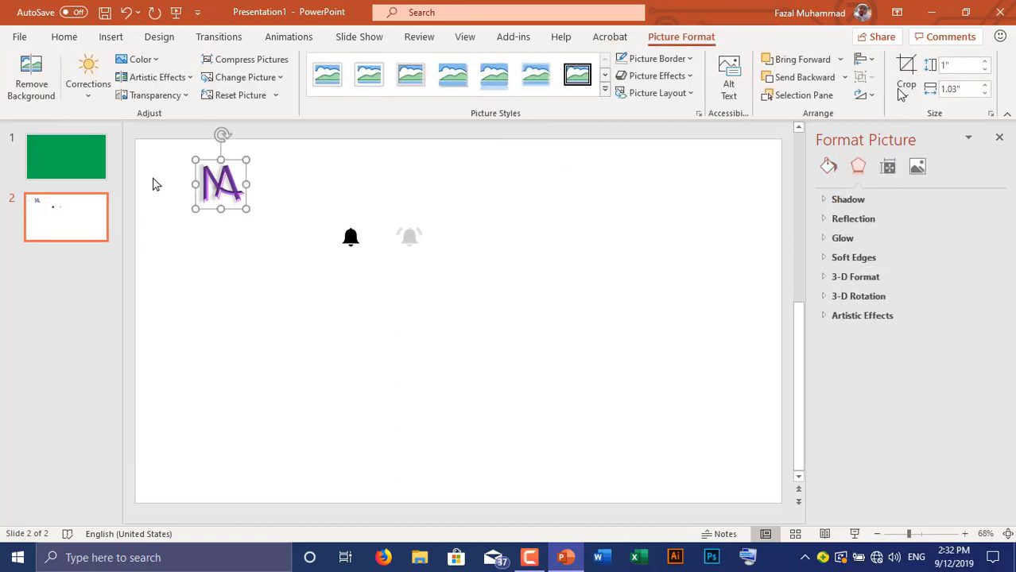
{"action": "left_click", "coordinate": [968, 70]}
{"action": "type", "text": ".8"}
{"action": "key", "text": "Return"}
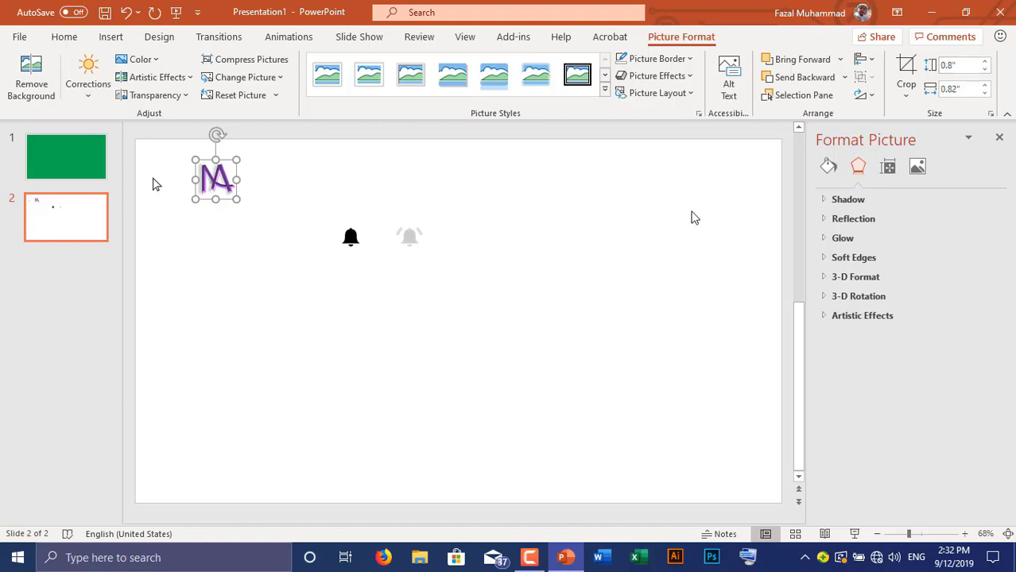
Draw a small, wide rounded rectangle below the bells as the button shape.
{"action": "left_click", "coordinate": [432, 298]}
{"action": "left_click", "coordinate": [604, 94]}
{"action": "left_click", "coordinate": [695, 133]}
{"action": "left_click_drag", "start_coordinate": [396, 306], "coordinate": [477, 322]}
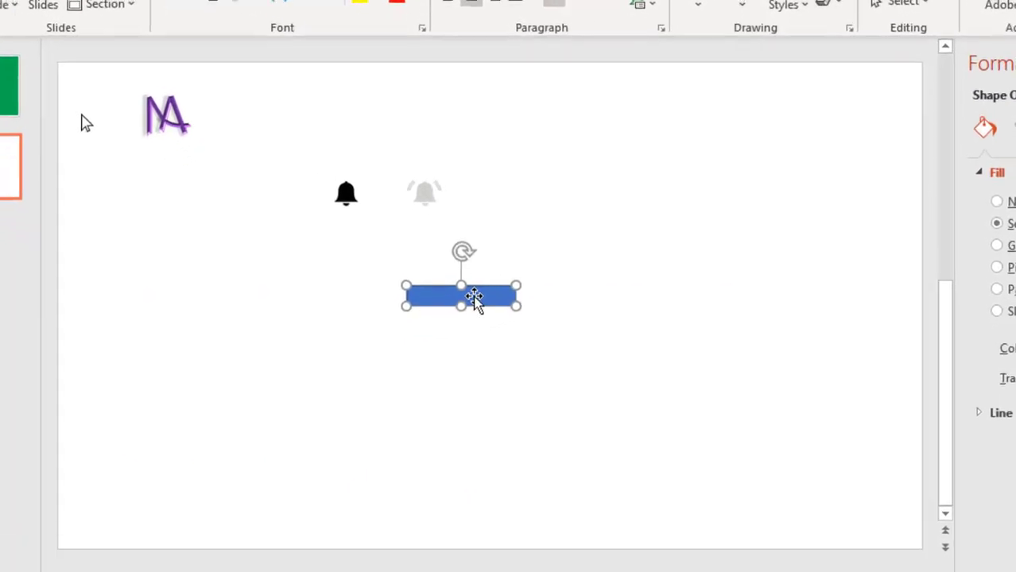
Fine-tune the corner rounding of the blue rounded rectangle on slide 2.
{"action": "key", "text": "Page_Up"}
{"action": "scroll", "coordinate": [188, 268], "scroll_direction": "down", "scroll_amount": 2}
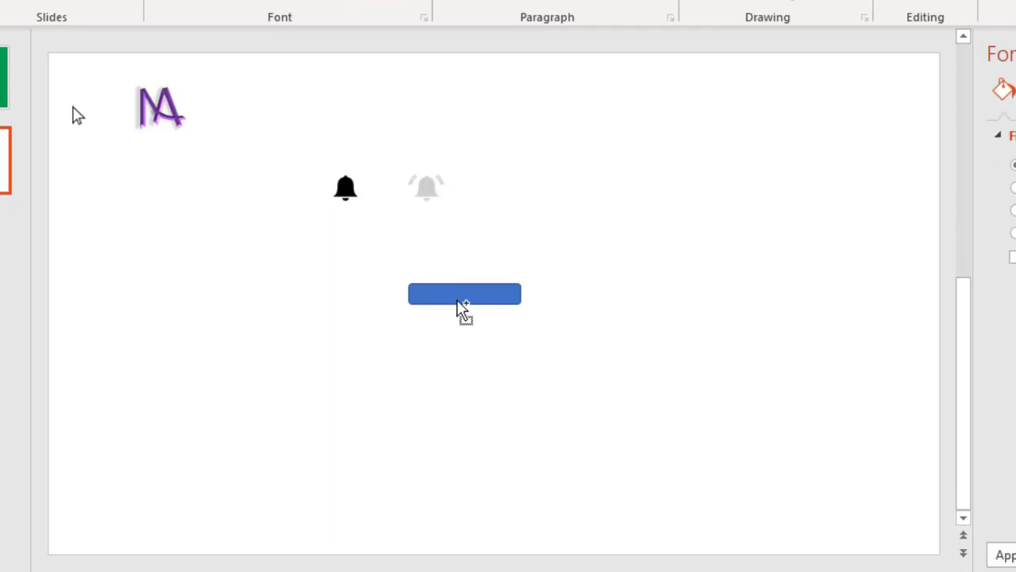
{"action": "scroll", "coordinate": [460, 309], "scroll_direction": "up", "scroll_amount": 3}
{"action": "left_click_drag", "start_coordinate": [556, 568], "coordinate": [444, 568]}
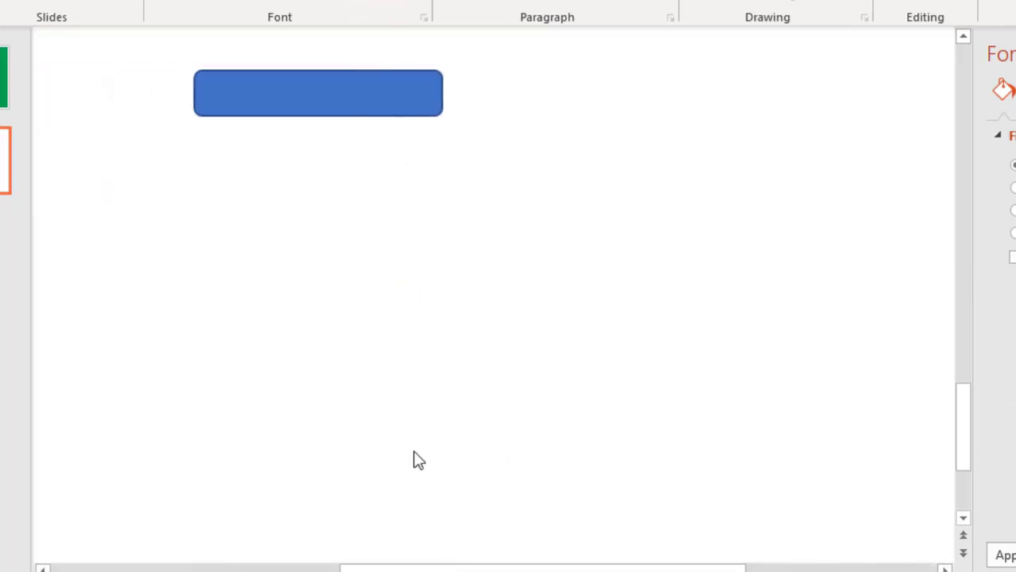
{"action": "left_click", "coordinate": [240, 106]}
{"action": "mouse_move", "coordinate": [205, 74]}
{"action": "left_mouse_down"}
{"action": "mouse_move", "coordinate": [217, 76]}
{"action": "mouse_move", "coordinate": [203, 75]}
{"action": "left_mouse_up"}
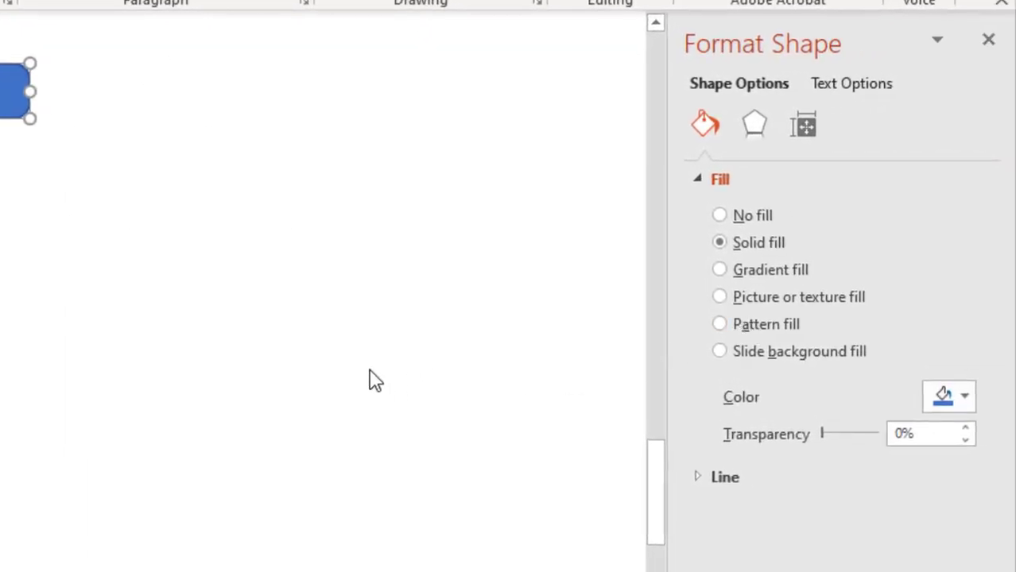
{"action": "scroll", "coordinate": [369, 379], "scroll_direction": "down", "scroll_amount": 5}
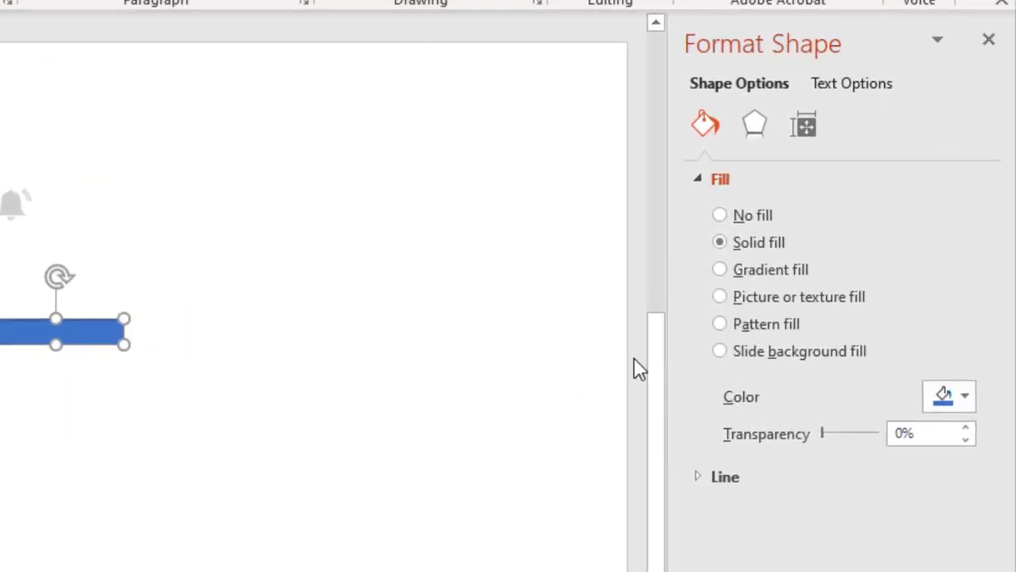
Fill the rounded rectangle with solid red and remove its outline.
{"action": "left_click", "coordinate": [298, 344]}
{"action": "left_click", "coordinate": [50, 344]}
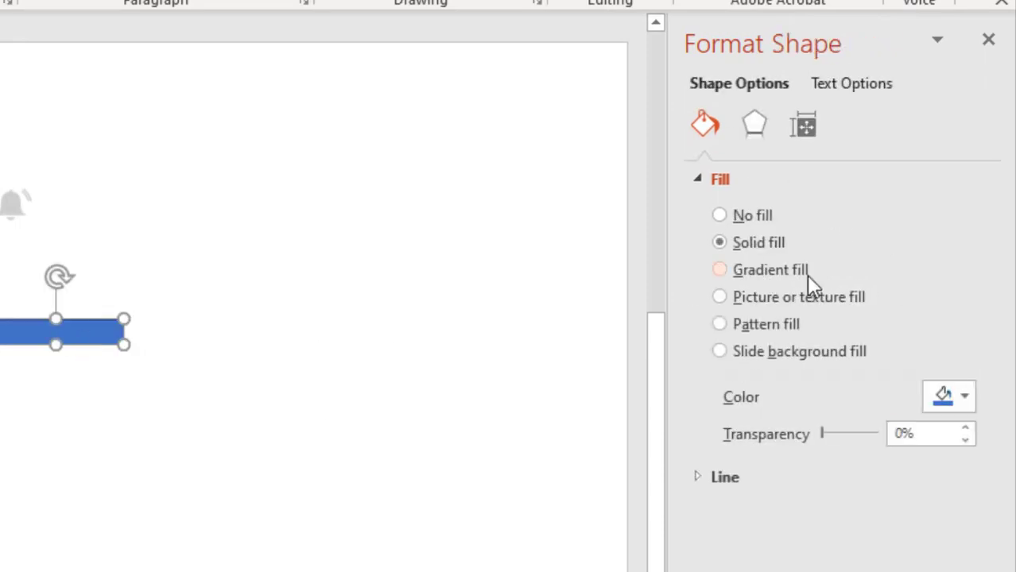
{"action": "left_click", "coordinate": [950, 401]}
{"action": "left_click", "coordinate": [830, 300]}
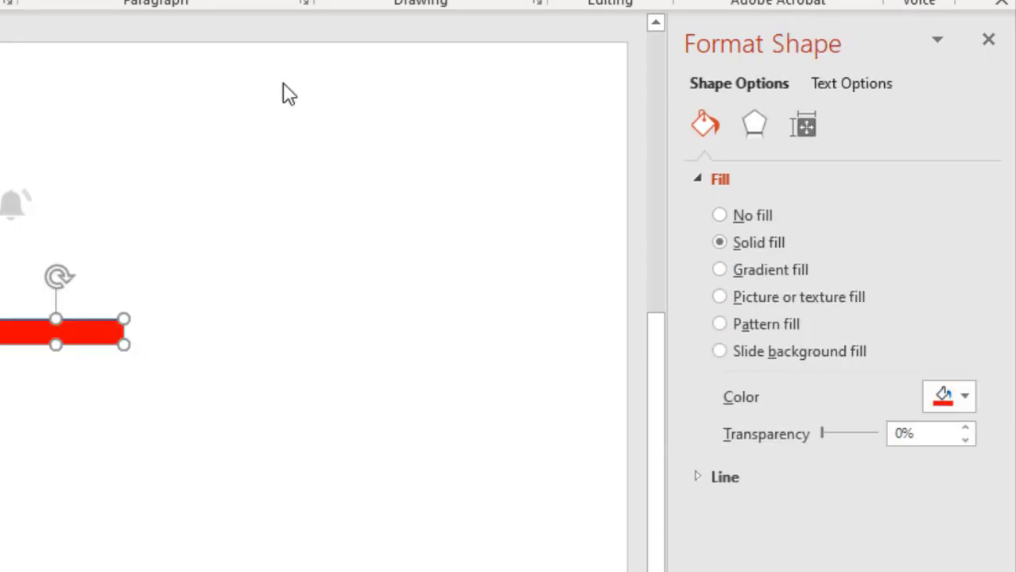
{"action": "left_click", "coordinate": [727, 477]}
{"action": "left_click", "coordinate": [720, 516]}
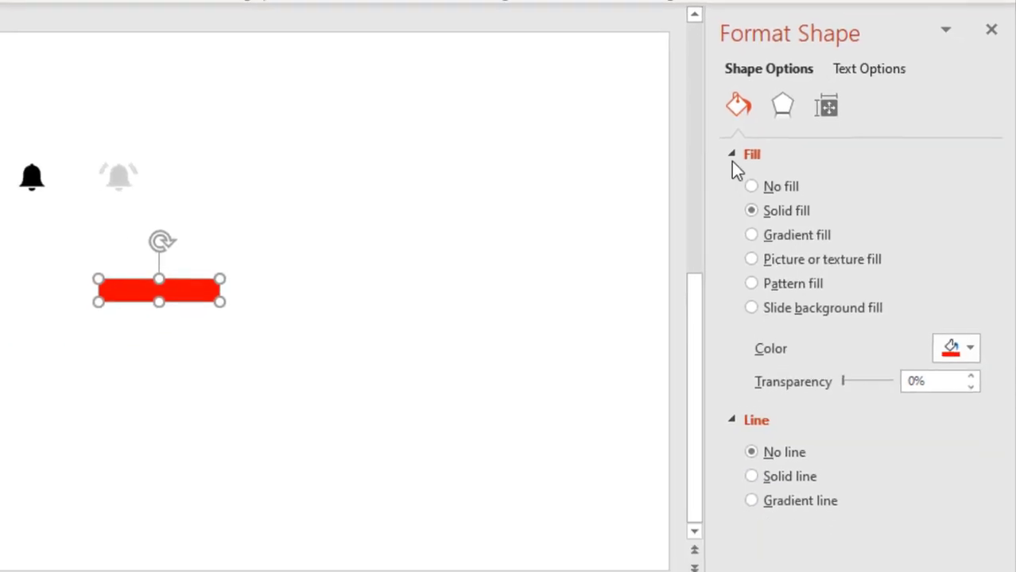
{"action": "left_click", "coordinate": [732, 156]}
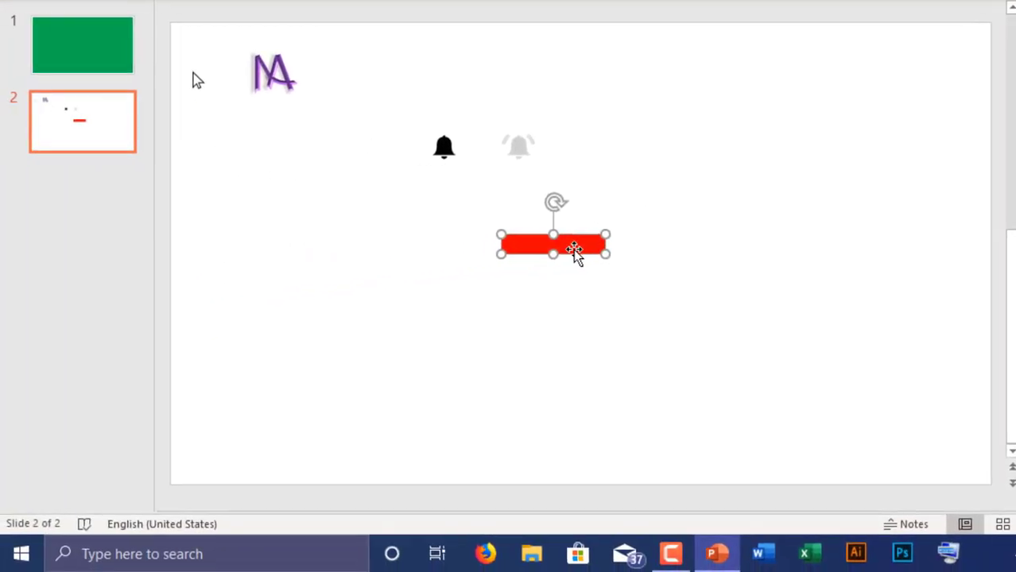
Add the text SUBSCRIBE to the red button and color the text black.
{"action": "right_click", "coordinate": [179, 294]}
{"action": "left_click", "coordinate": [626, 156]}
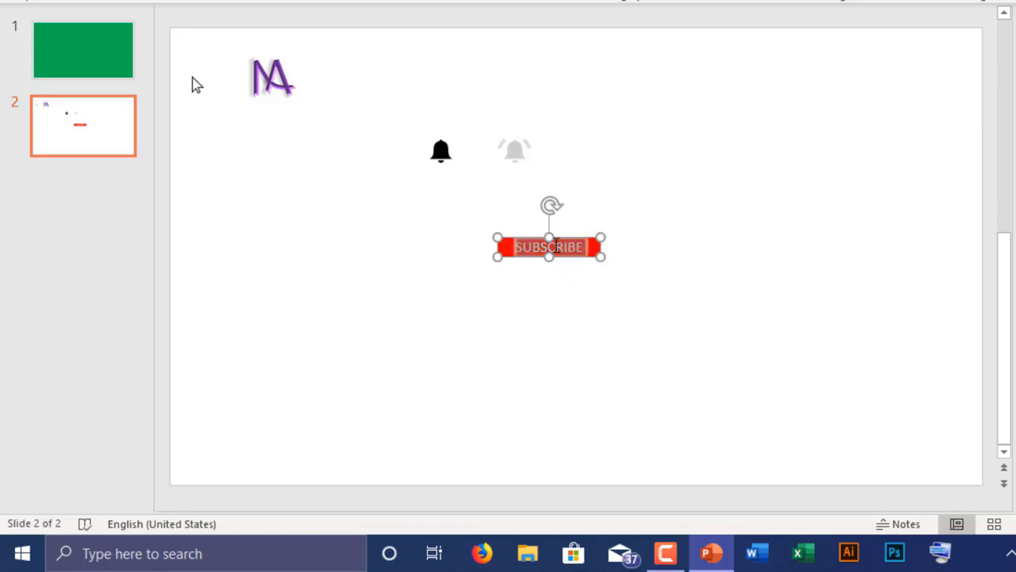
{"action": "key", "text": "ctrl+a"}
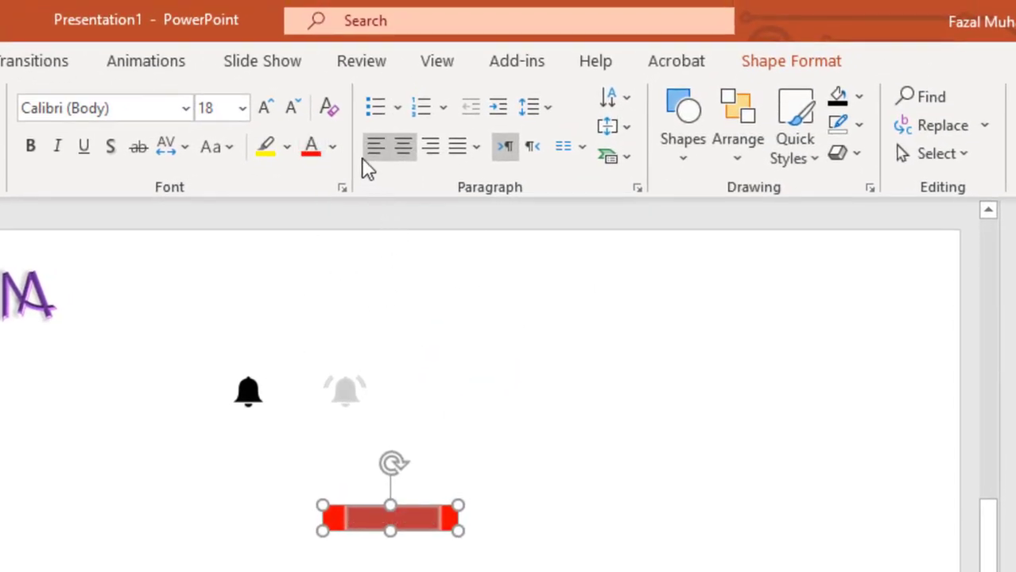
{"action": "left_click", "coordinate": [332, 146]}
{"action": "left_click", "coordinate": [333, 208]}
{"action": "left_click", "coordinate": [493, 557]}
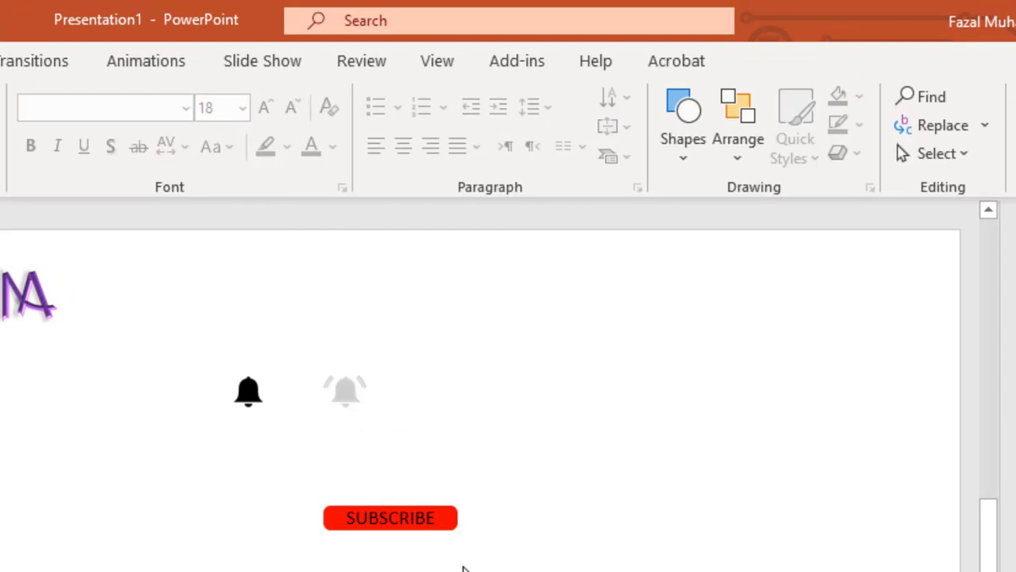
Increase the font size of the red button's text to 20.
{"action": "left_click", "coordinate": [437, 513]}
{"action": "left_click", "coordinate": [267, 108]}
{"action": "left_click", "coordinate": [421, 485]}
{"action": "left_click", "coordinate": [442, 505]}
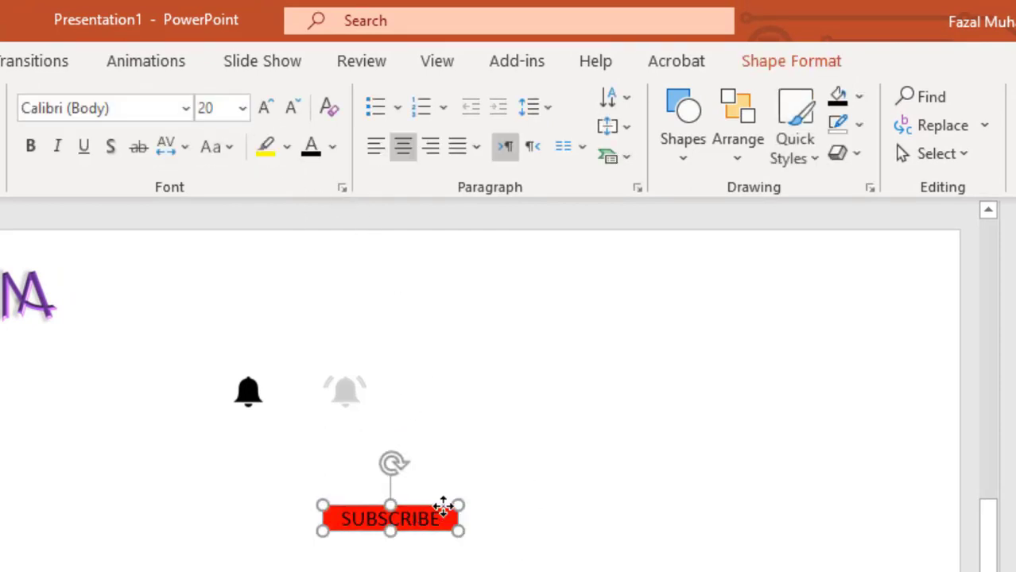
Duplicate the red SUBSCRIBE button beside the original and fill the copy with medium gray.
{"action": "left_click_drag", "start_coordinate": [442, 506], "coordinate": [658, 493]}
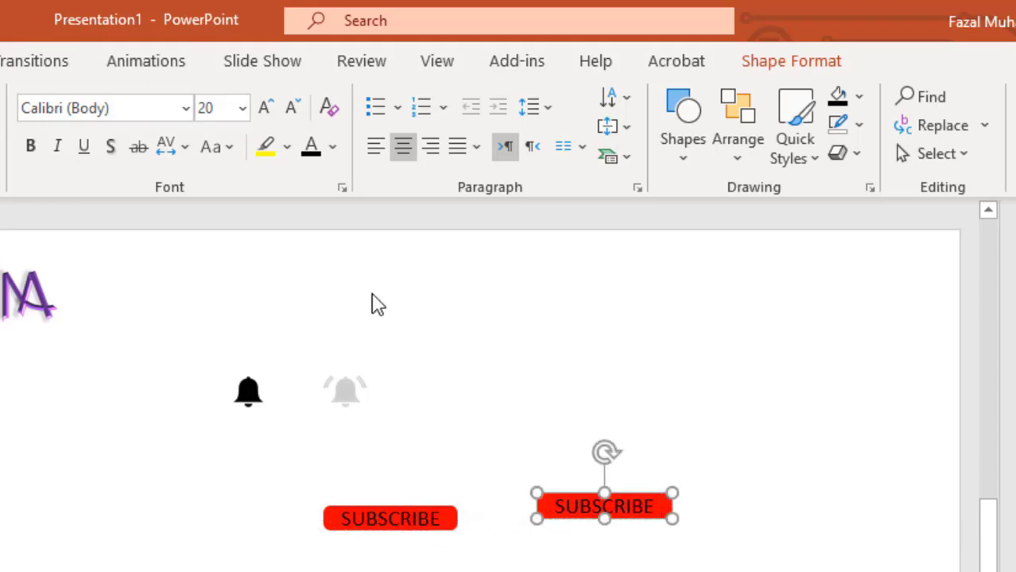
{"action": "left_click", "coordinate": [797, 63]}
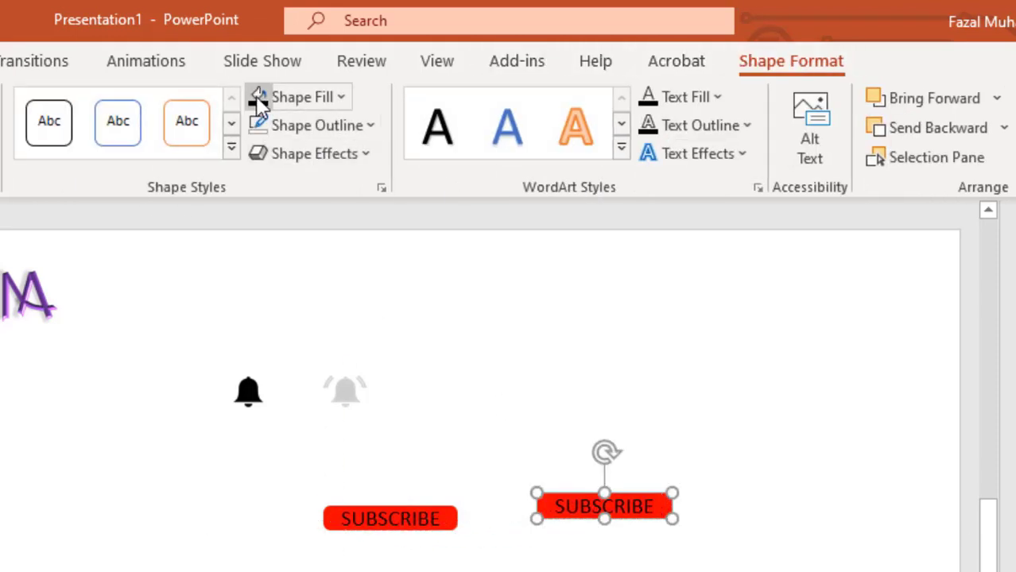
{"action": "left_click", "coordinate": [259, 97]}
{"action": "left_click", "coordinate": [341, 97]}
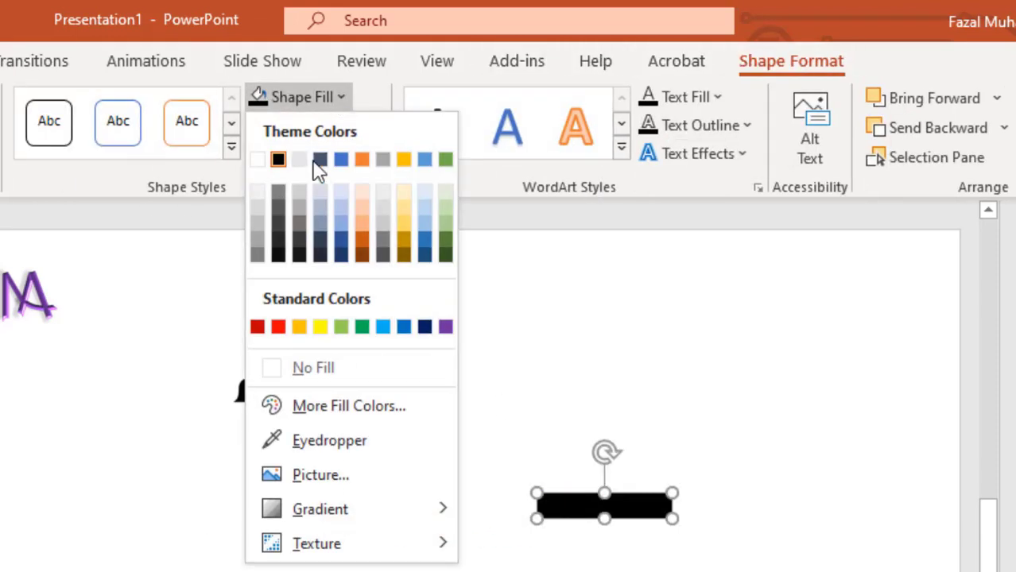
{"action": "left_click", "coordinate": [256, 239]}
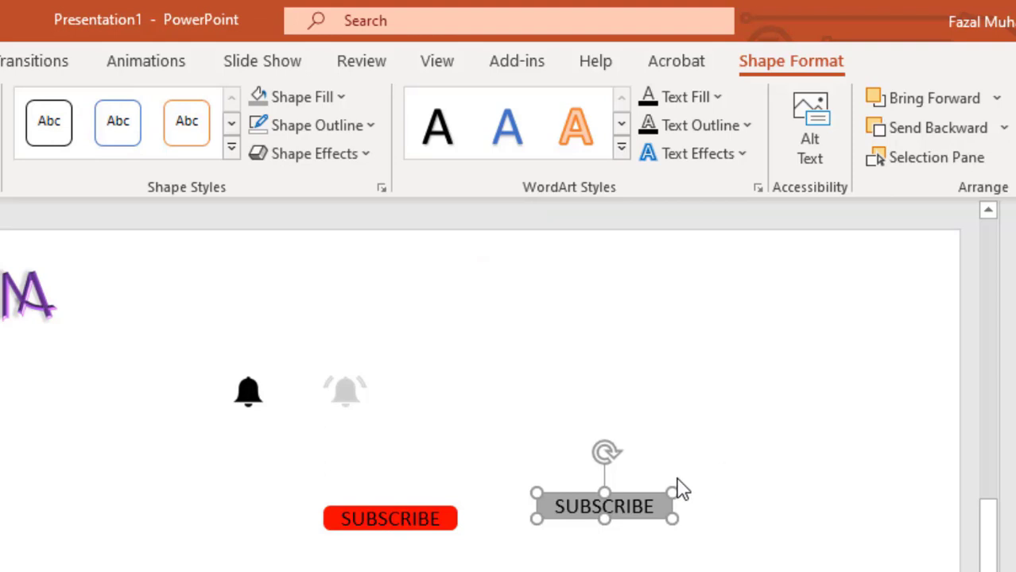
Set the text fill of the gray SUBSCRIBE button to white.
{"action": "left_click", "coordinate": [716, 97]}
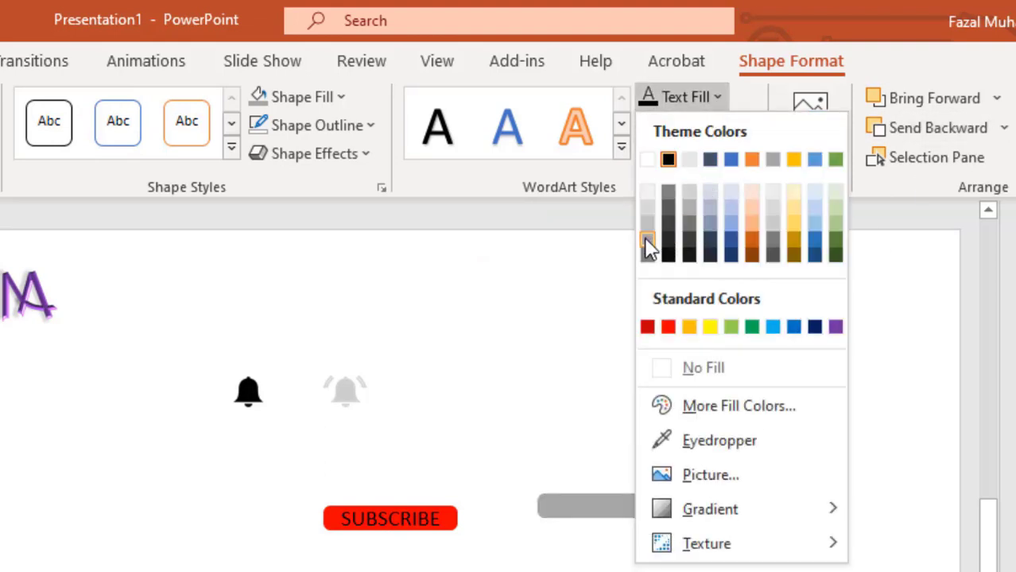
{"action": "left_click", "coordinate": [648, 161]}
{"action": "left_click", "coordinate": [716, 495]}
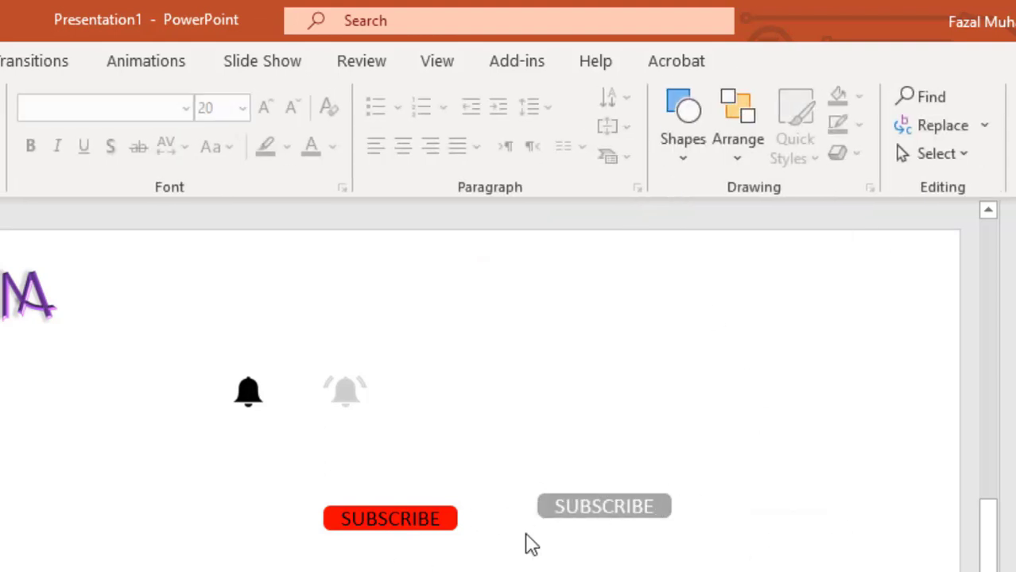
Move the gray and red SUBSCRIBE buttons side by side into the upper-right area of the slide.
{"action": "left_click", "coordinate": [623, 493]}
{"action": "left_click_drag", "start_coordinate": [641, 493], "coordinate": [668, 331]}
{"action": "left_click", "coordinate": [441, 518]}
{"action": "left_click_drag", "start_coordinate": [463, 359], "coordinate": [734, 224]}
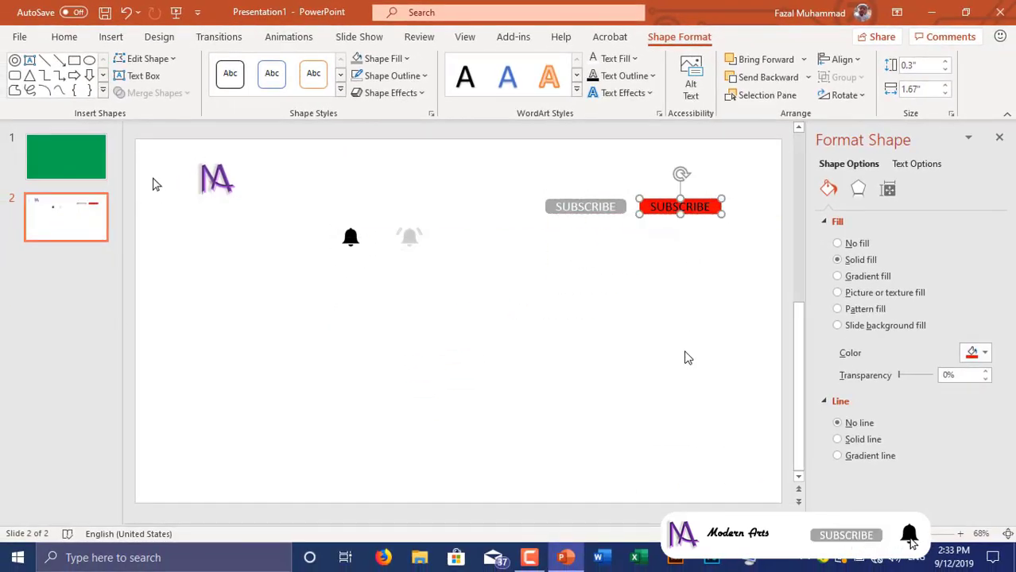
{"action": "left_click", "coordinate": [721, 345]}
{"action": "left_click_drag", "start_coordinate": [766, 323], "coordinate": [141, 136]}
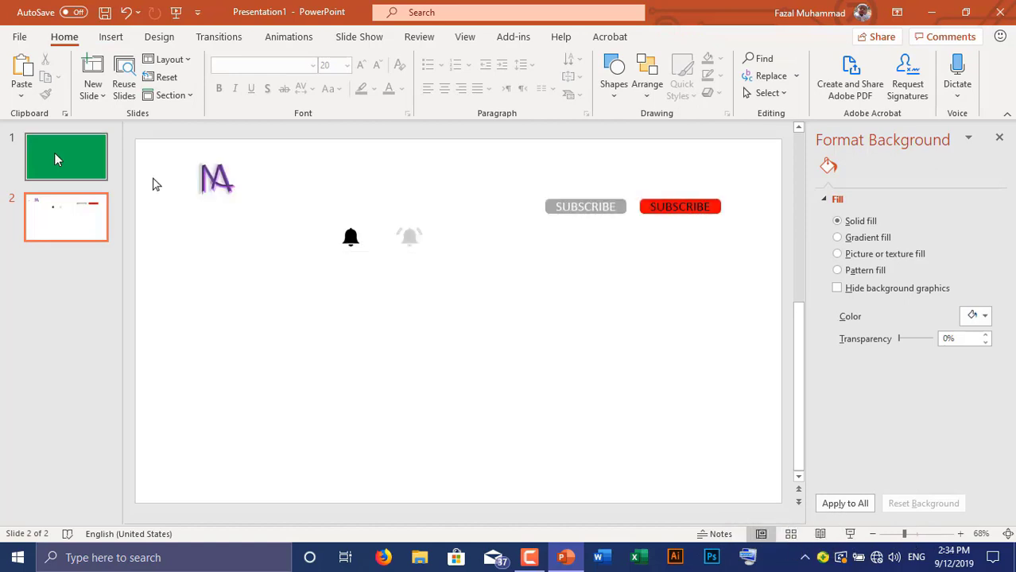
Draw a rounded rectangle about 6.26" wide and 1.09" high near the middle of the green slide 1 and round its corners more.
{"action": "left_click", "coordinate": [64, 159]}
{"action": "left_click", "coordinate": [697, 135]}
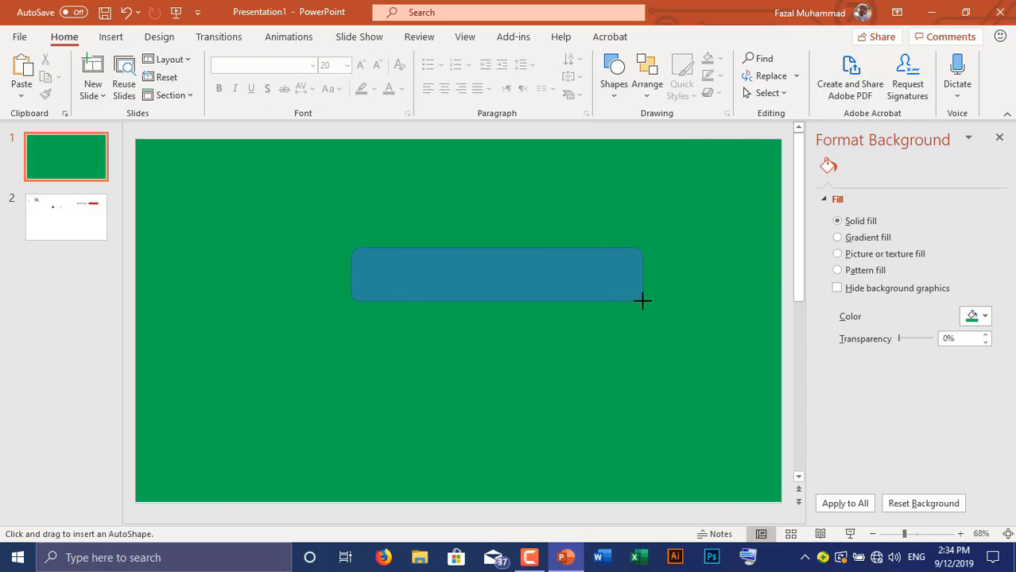
{"action": "left_click_drag", "start_coordinate": [652, 301], "coordinate": [653, 299]}
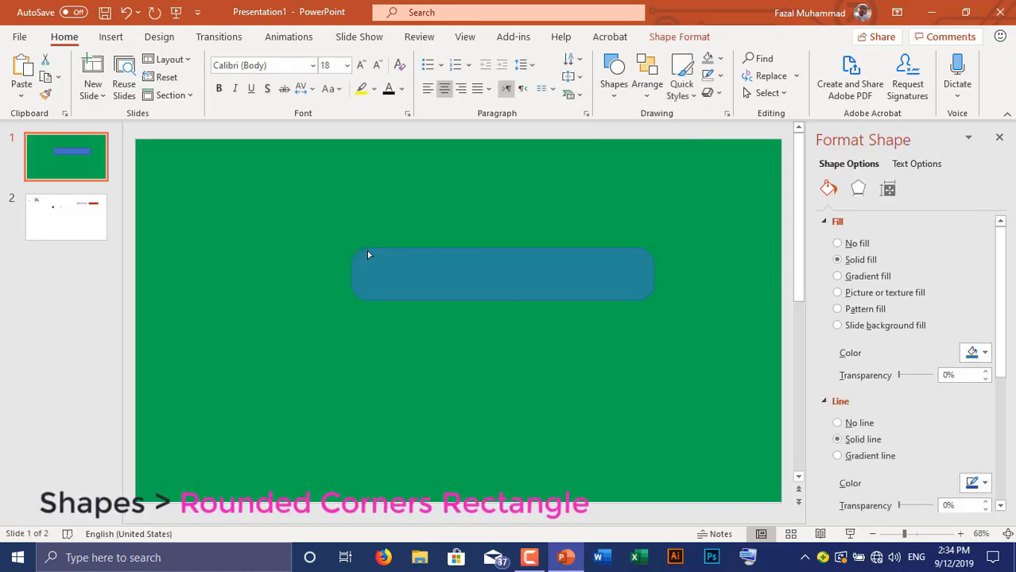
{"action": "left_click_drag", "start_coordinate": [367, 254], "coordinate": [367, 253]}
{"action": "left_click_drag", "start_coordinate": [407, 315], "coordinate": [356, 348]}
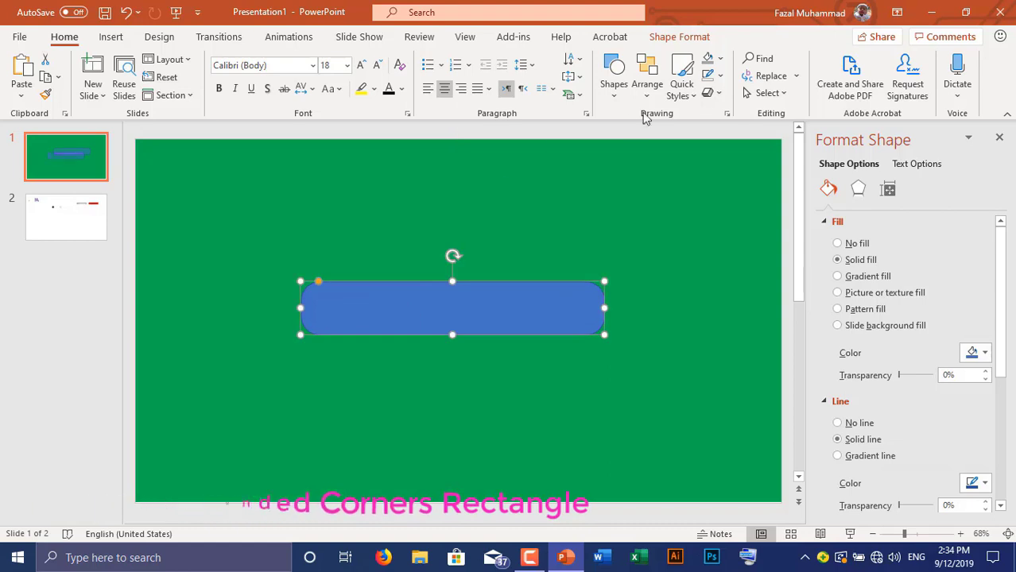
Align the blue rounded rectangle to the center and middle of the slide.
{"action": "left_click", "coordinate": [680, 37]}
{"action": "left_click", "coordinate": [841, 60]}
{"action": "left_click", "coordinate": [869, 101]}
{"action": "left_click", "coordinate": [841, 59]}
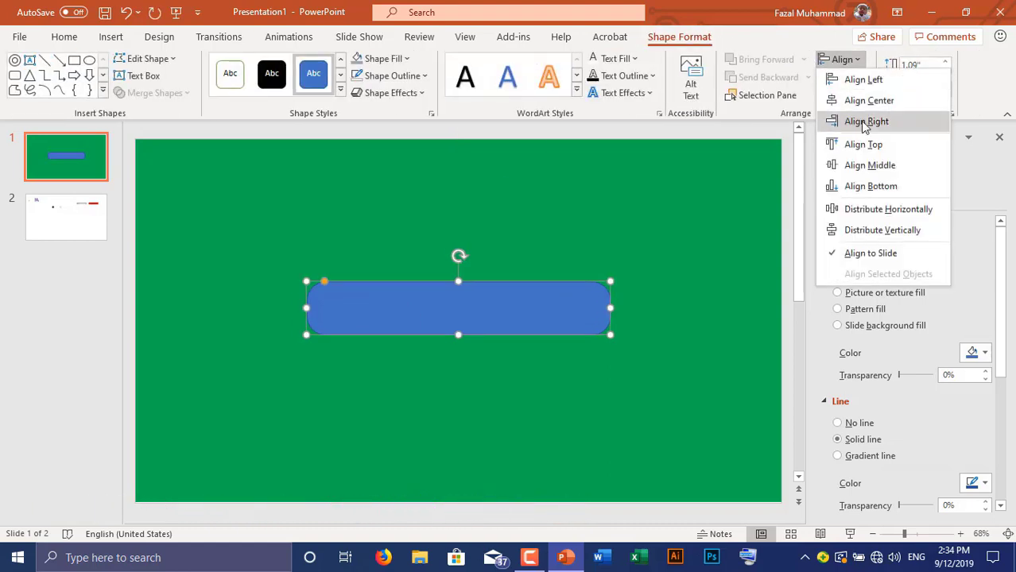
{"action": "left_click", "coordinate": [875, 166]}
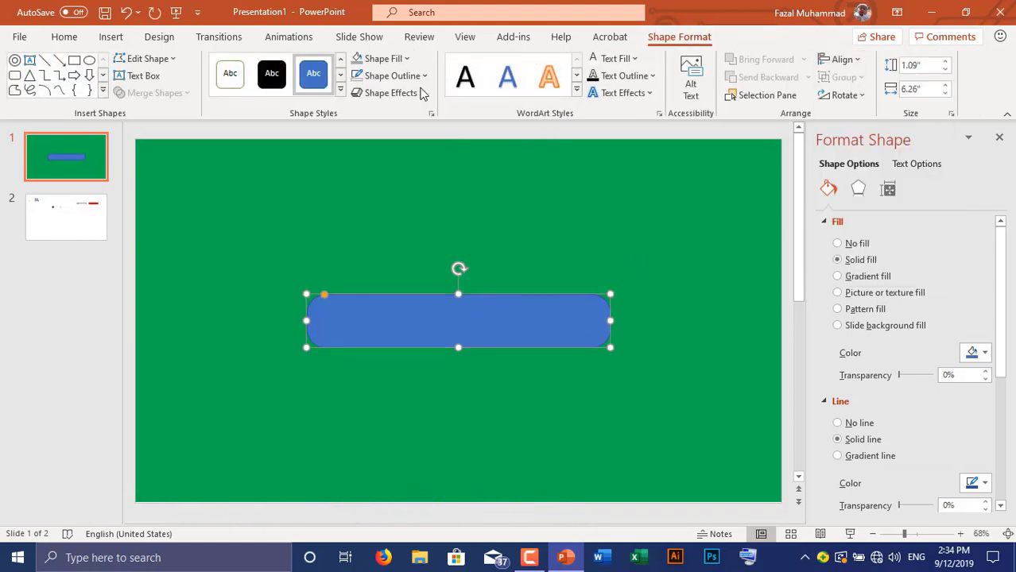
Remove the rounded rectangle's outline and fill it with white.
{"action": "left_click", "coordinate": [392, 75]}
{"action": "left_click", "coordinate": [365, 241]}
{"action": "left_click", "coordinate": [396, 60]}
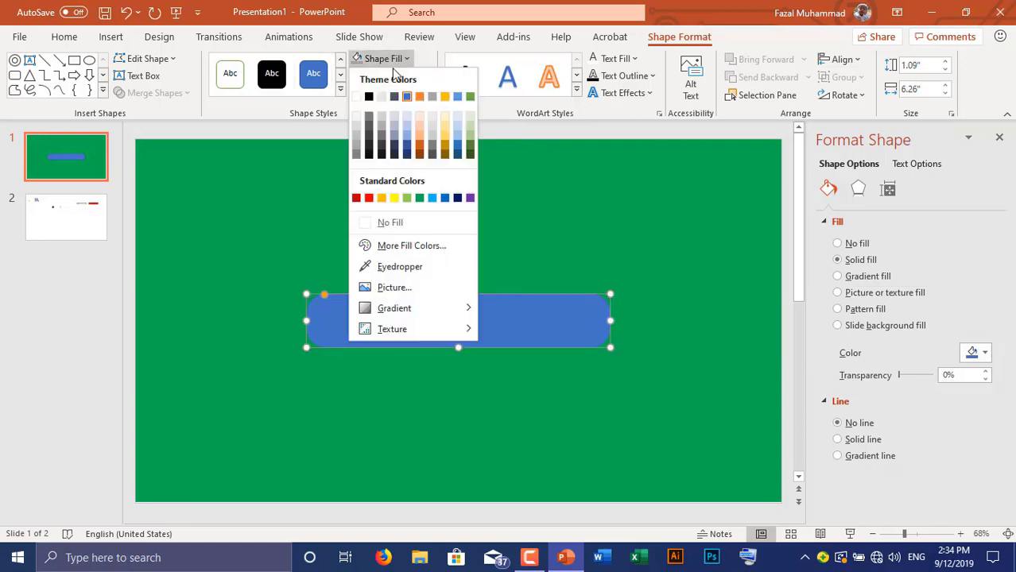
{"action": "left_click", "coordinate": [356, 98]}
Shift the white rounded rectangle off center and realign it to the slide's center and middle.
{"action": "left_click_drag", "start_coordinate": [446, 322], "coordinate": [462, 319]}
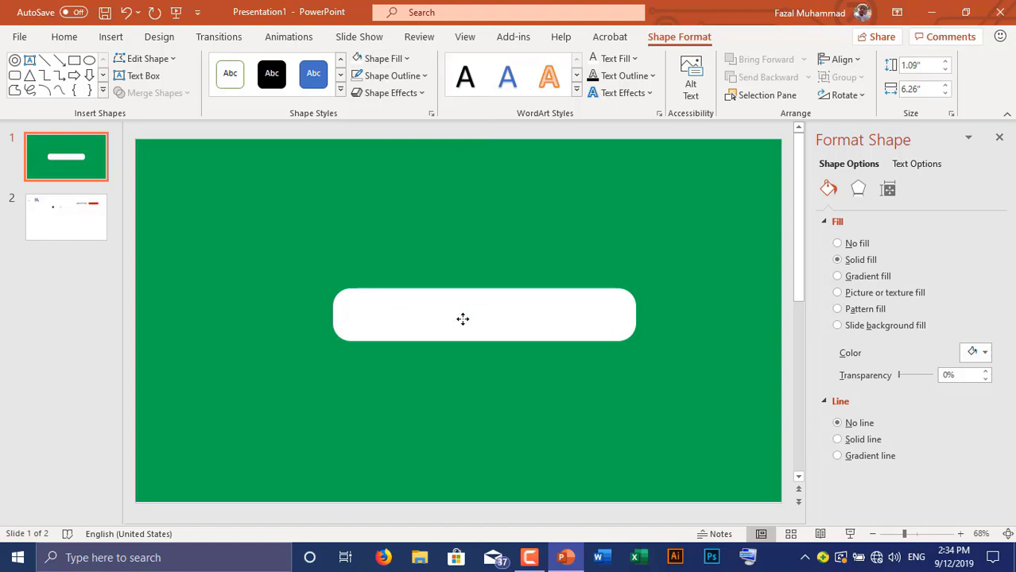
{"action": "left_click", "coordinate": [841, 60]}
{"action": "left_click", "coordinate": [849, 100]}
{"action": "left_click", "coordinate": [841, 61]}
{"action": "left_click", "coordinate": [852, 163]}
{"action": "left_click", "coordinate": [632, 306]}
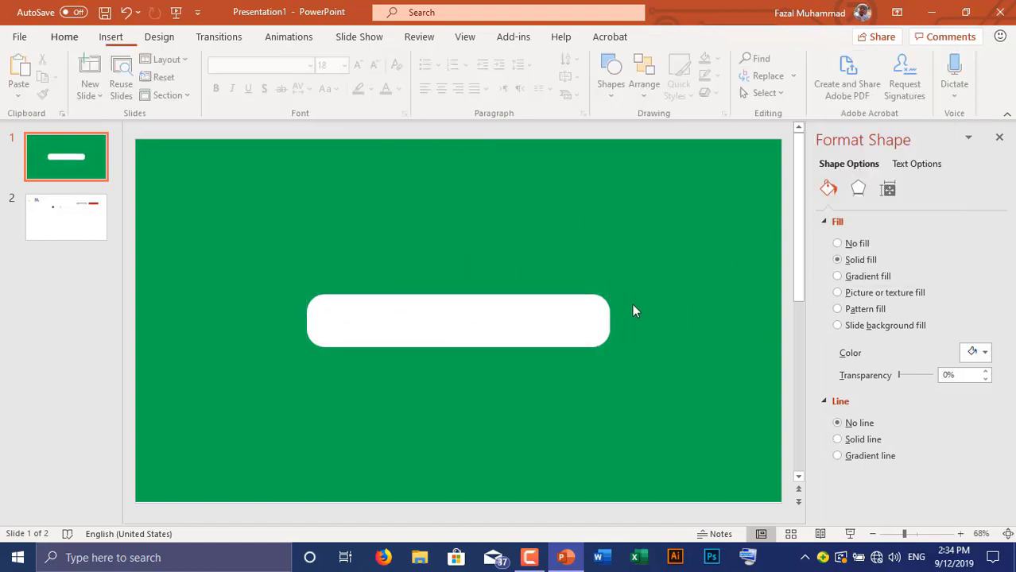
Cut the cursor, logo, both bells and both SUBSCRIBE buttons from slide 2 and paste them onto slide 1.
{"action": "left_click", "coordinate": [385, 327]}
{"action": "left_click", "coordinate": [87, 217]}
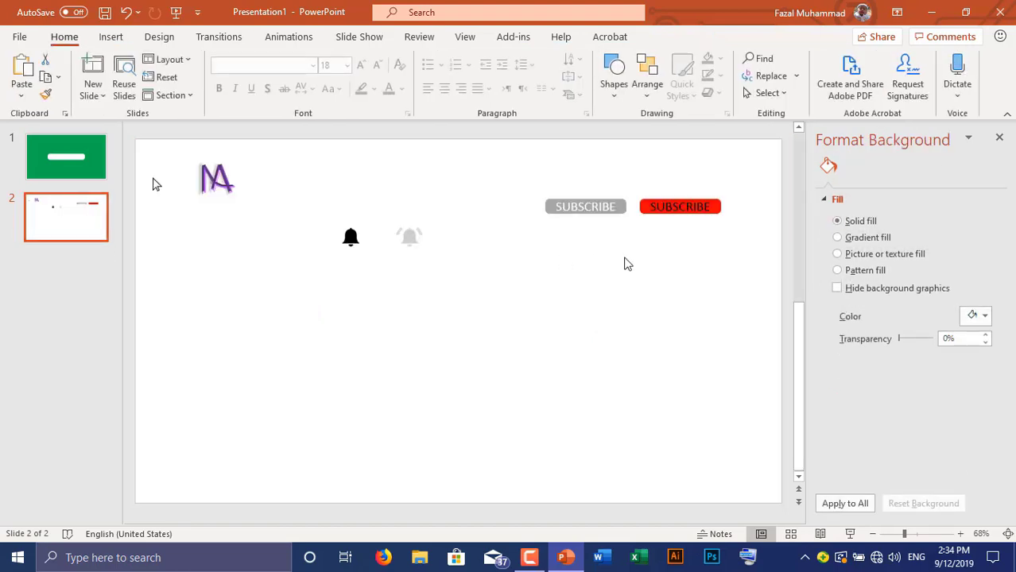
{"action": "left_click_drag", "start_coordinate": [745, 278], "coordinate": [128, 139]}
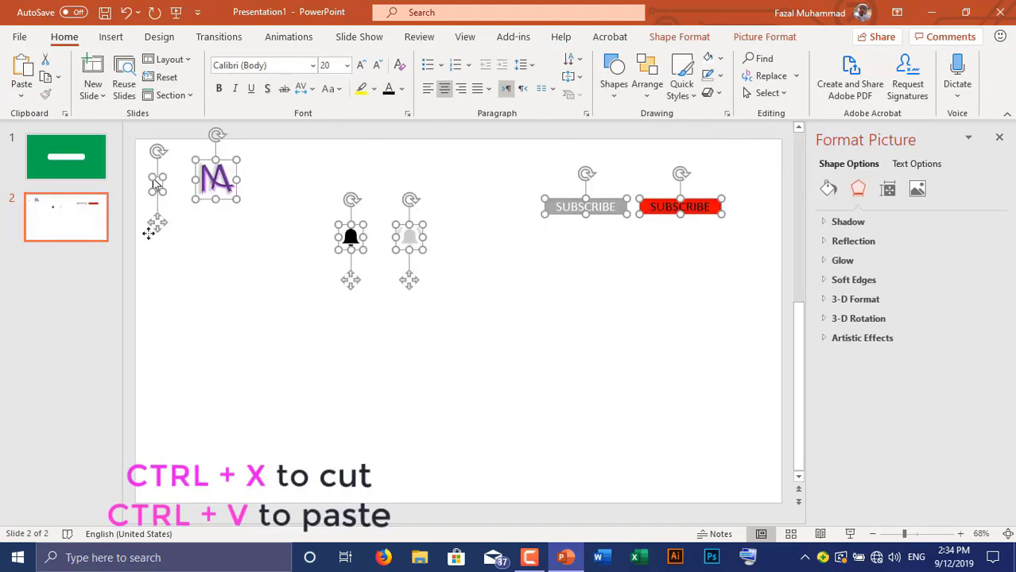
{"action": "key", "text": "ctrl+x"}
{"action": "left_click", "coordinate": [75, 156]}
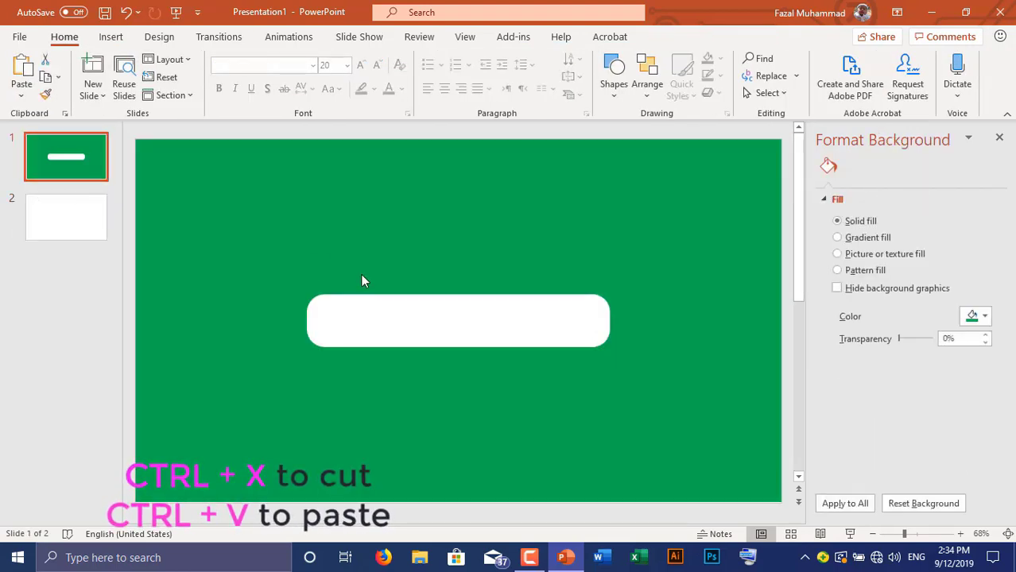
{"action": "key", "text": "ctrl+v"}
{"action": "left_click", "coordinate": [475, 242]}
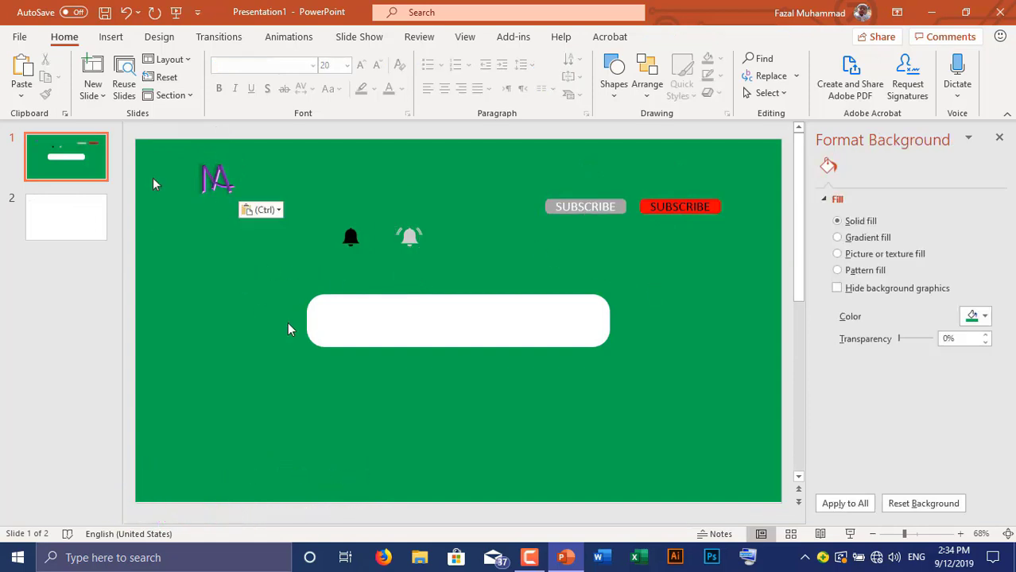
Add the Stretch entrance effect to the white rounded rectangle.
{"action": "left_click", "coordinate": [382, 322]}
{"action": "left_click", "coordinate": [290, 38]}
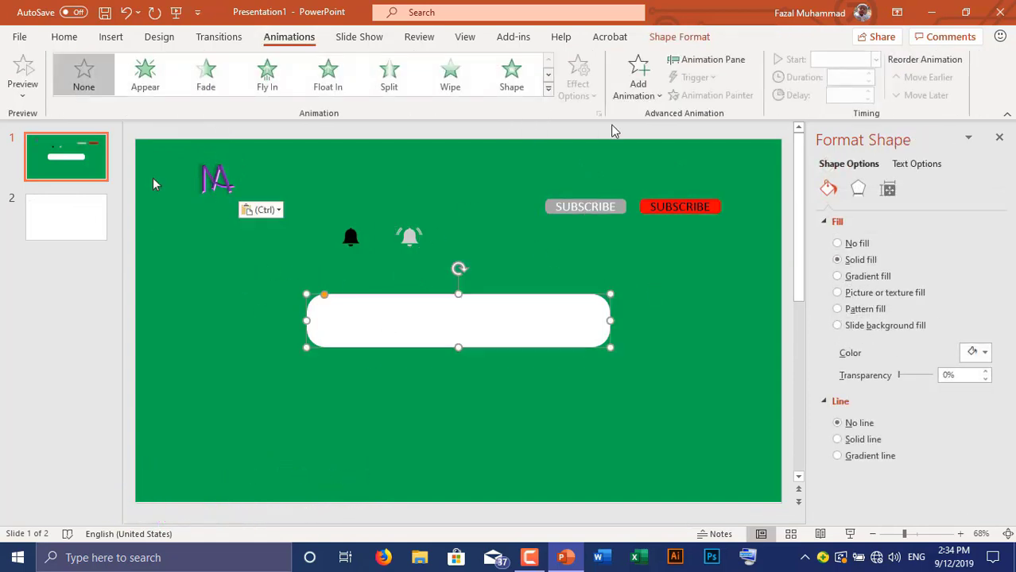
{"action": "left_click", "coordinate": [999, 137]}
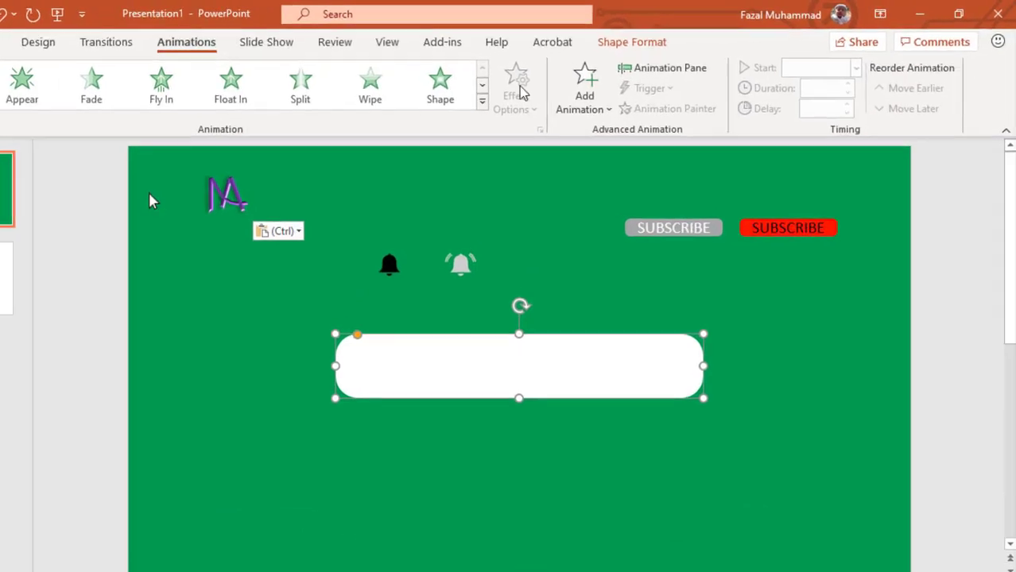
{"action": "left_click", "coordinate": [586, 114]}
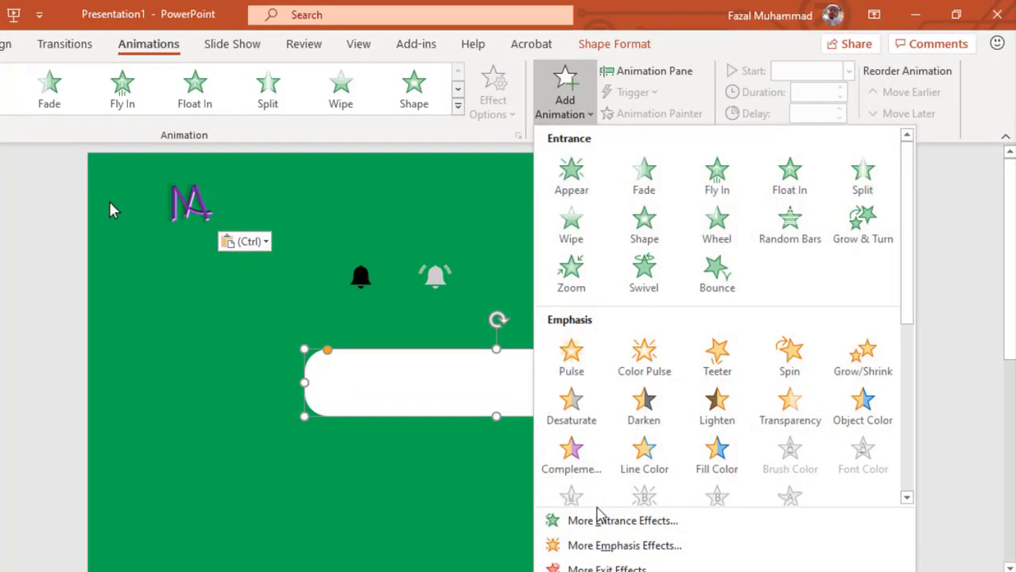
{"action": "left_click", "coordinate": [598, 518]}
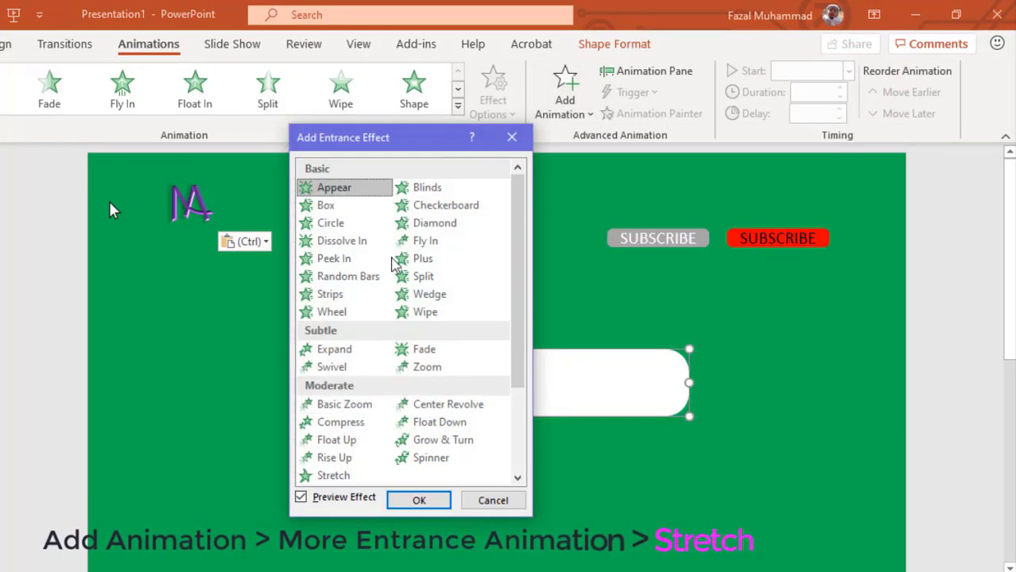
{"action": "left_click_drag", "start_coordinate": [436, 141], "coordinate": [197, 131]}
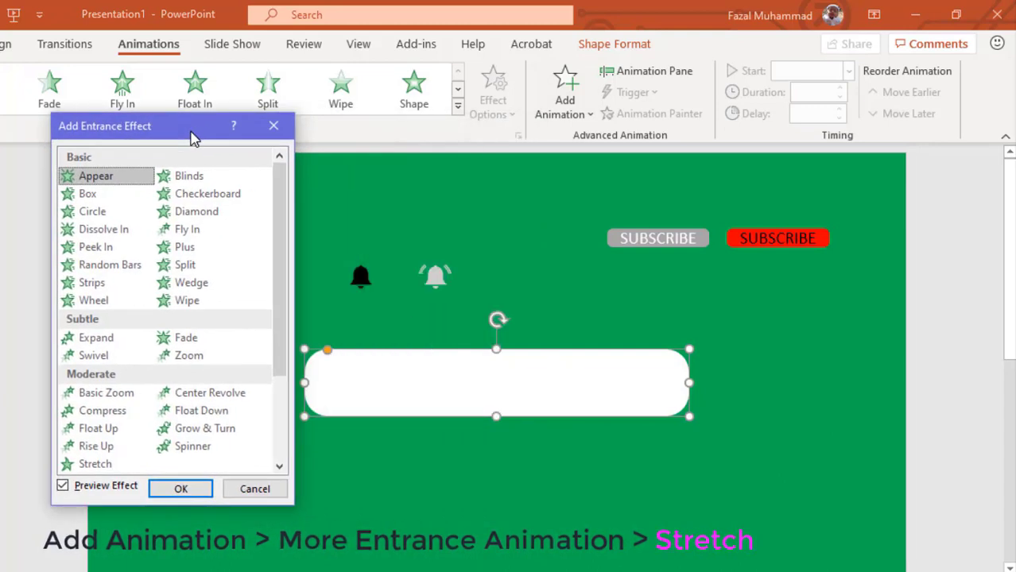
{"action": "scroll", "coordinate": [128, 397], "scroll_direction": "down", "scroll_amount": 2}
{"action": "left_click", "coordinate": [119, 392]}
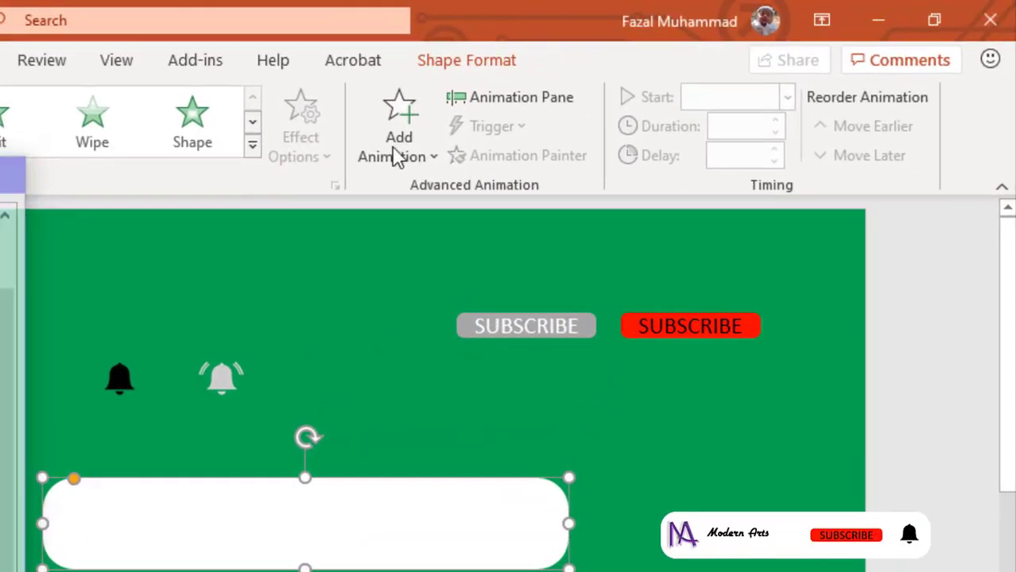
Show the Animation Pane, then set the bar's Stretch effect to start After Previous with a 01.00 duration and preview it.
{"action": "left_click", "coordinate": [589, 83]}
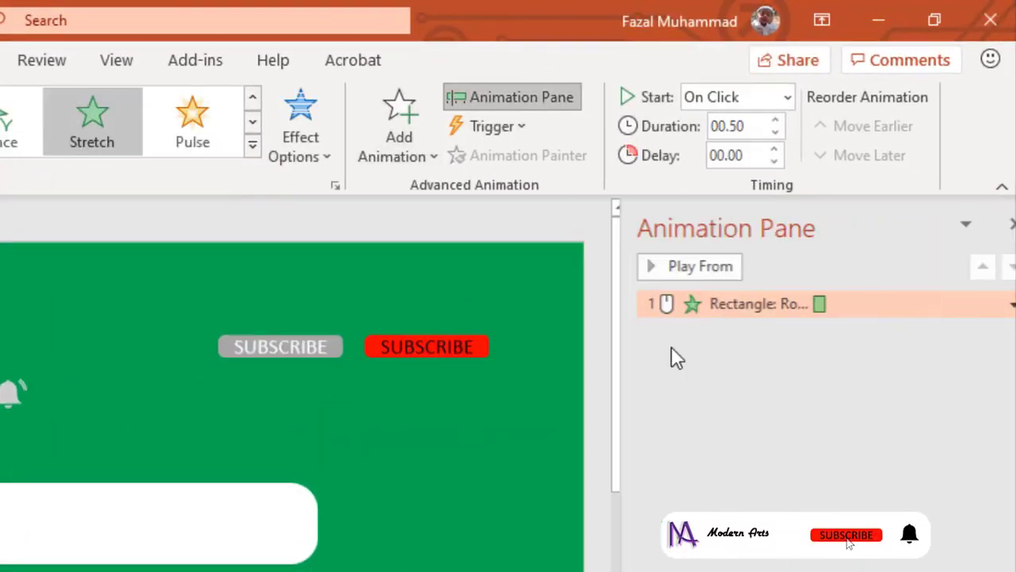
{"action": "left_click", "coordinate": [788, 99]}
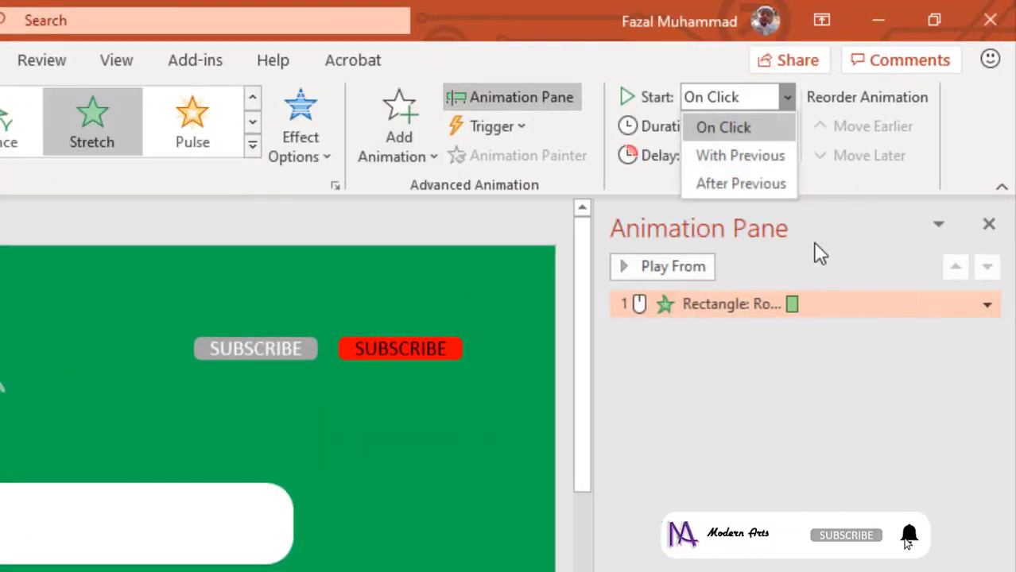
{"action": "left_click", "coordinate": [752, 181]}
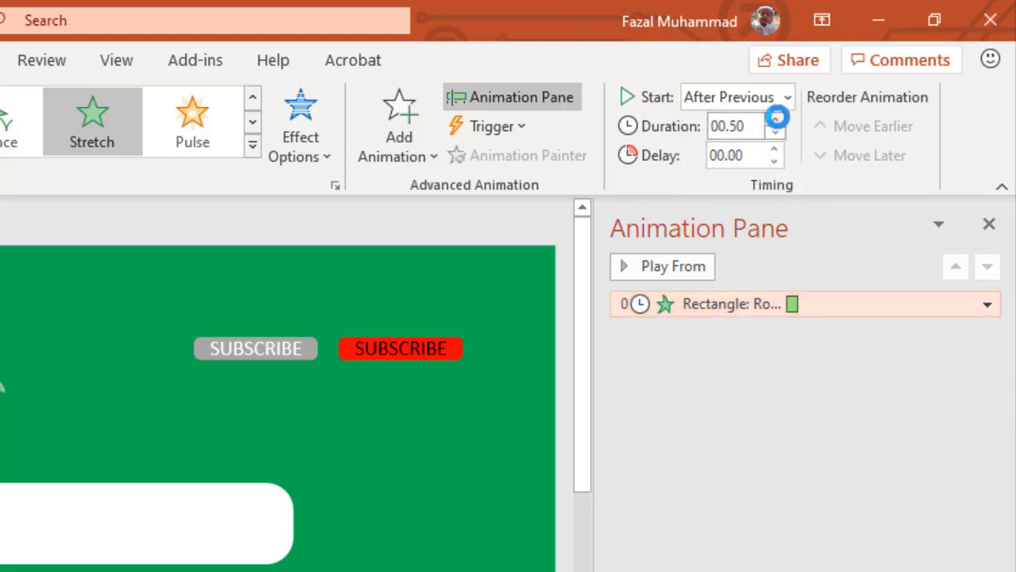
{"action": "left_click", "coordinate": [776, 120]}
{"action": "left_click", "coordinate": [775, 120]}
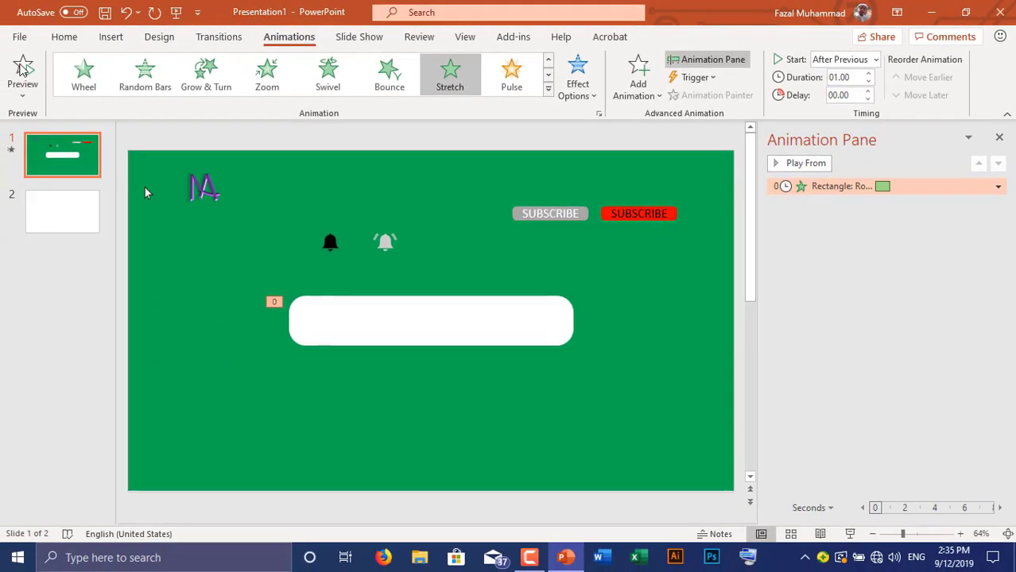
{"action": "left_click", "coordinate": [22, 68]}
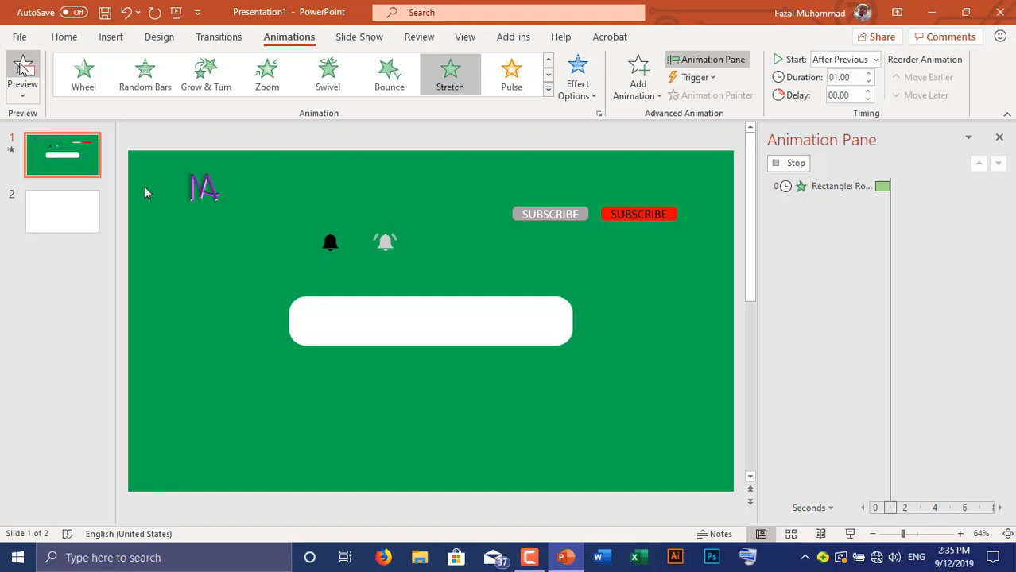
{"action": "left_click", "coordinate": [23, 68]}
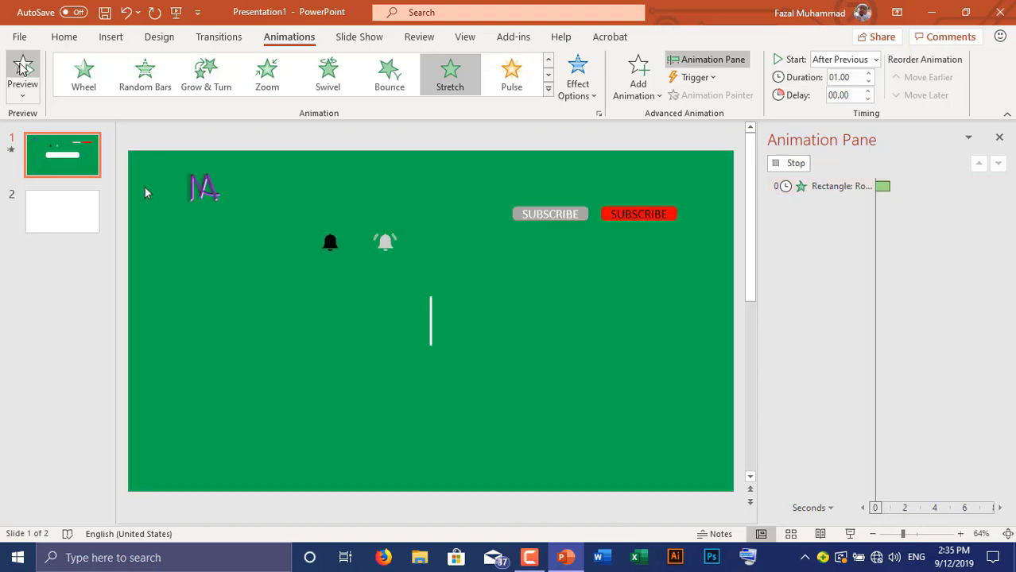
Move the logo onto the left end of the white bar.
{"action": "left_click", "coordinate": [650, 359]}
{"action": "left_click_drag", "start_coordinate": [203, 191], "coordinate": [309, 307]}
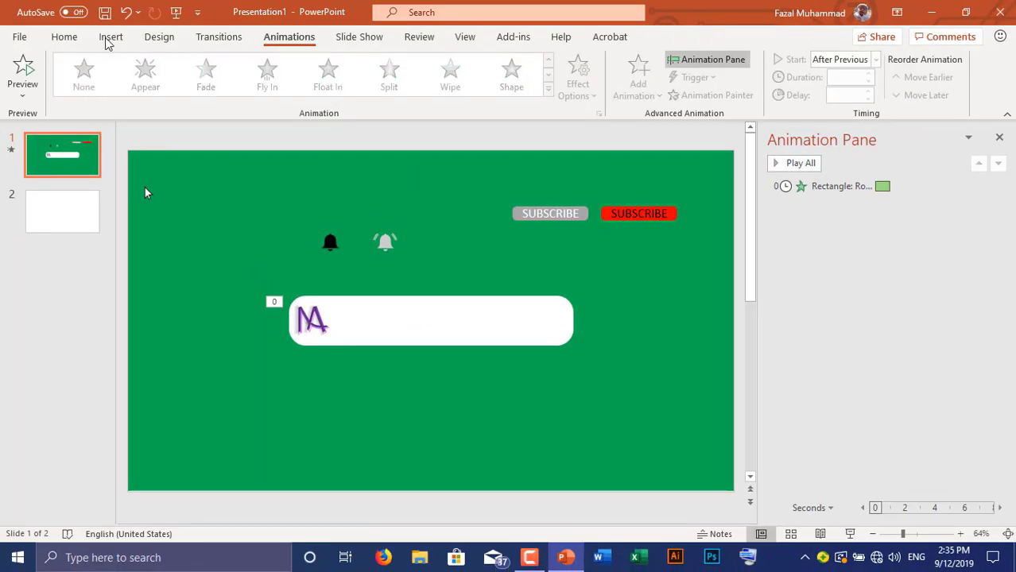
Insert a text box below the white bar containing "Modern Arts".
{"action": "left_click", "coordinate": [106, 40]}
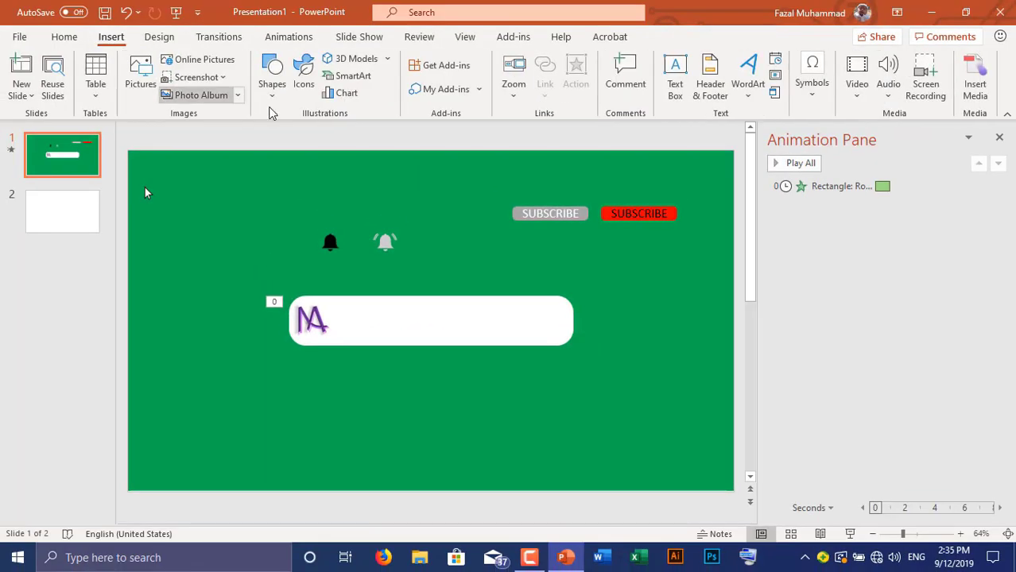
{"action": "left_click", "coordinate": [294, 97]}
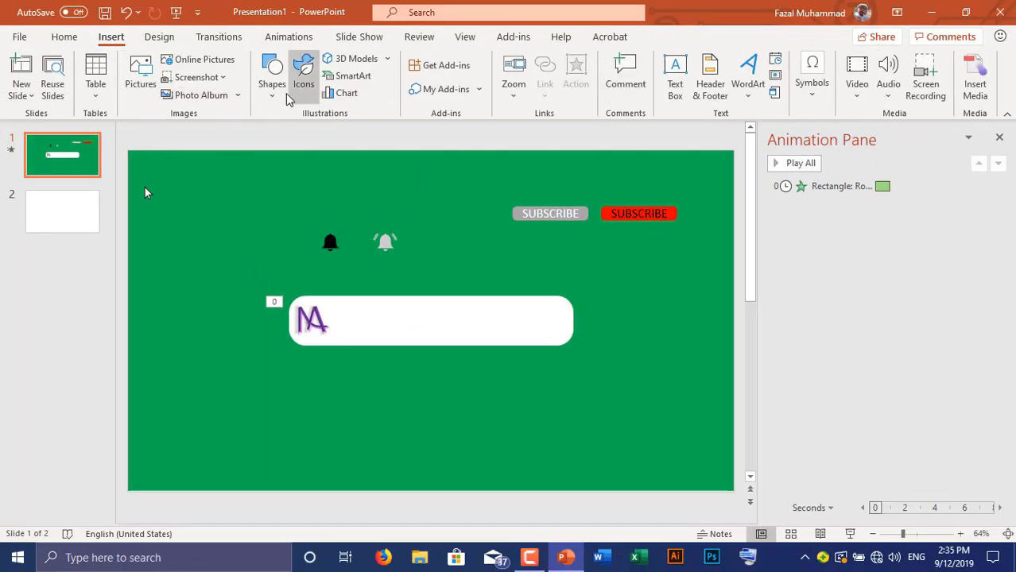
{"action": "key", "text": "Escape"}
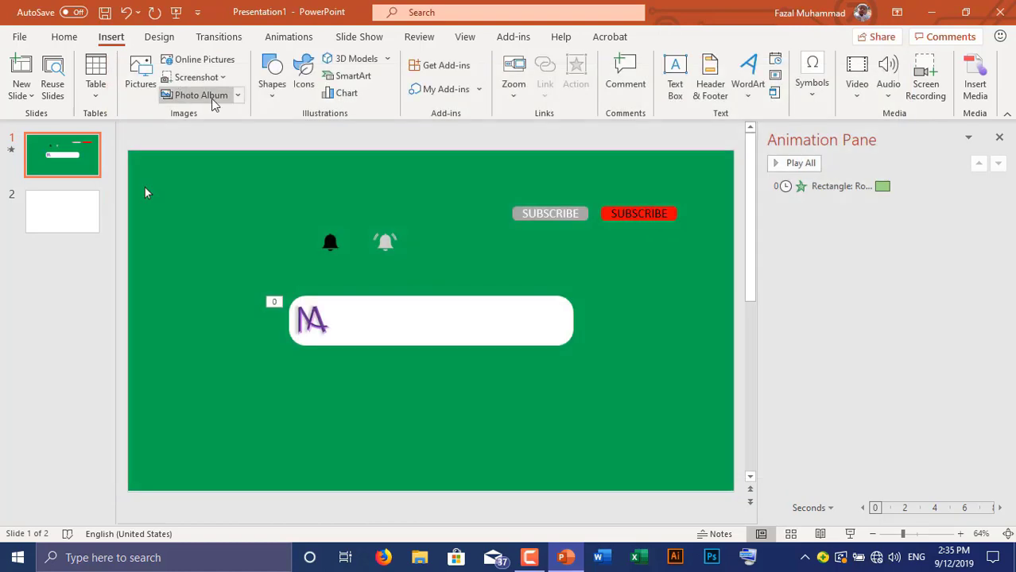
{"action": "left_click", "coordinate": [272, 78]}
{"action": "left_click", "coordinate": [274, 135]}
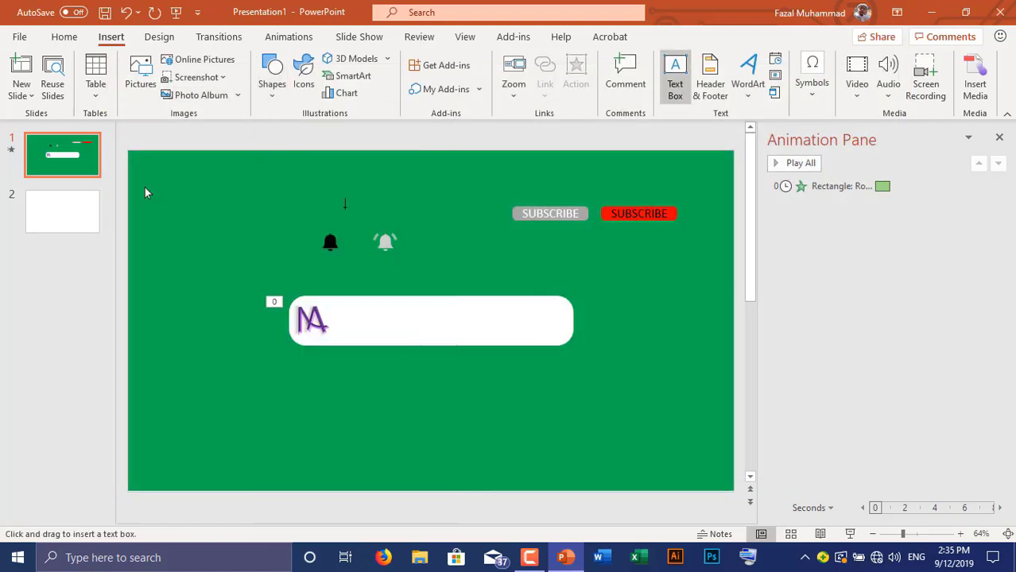
{"action": "left_click_drag", "start_coordinate": [372, 390], "coordinate": [506, 422]}
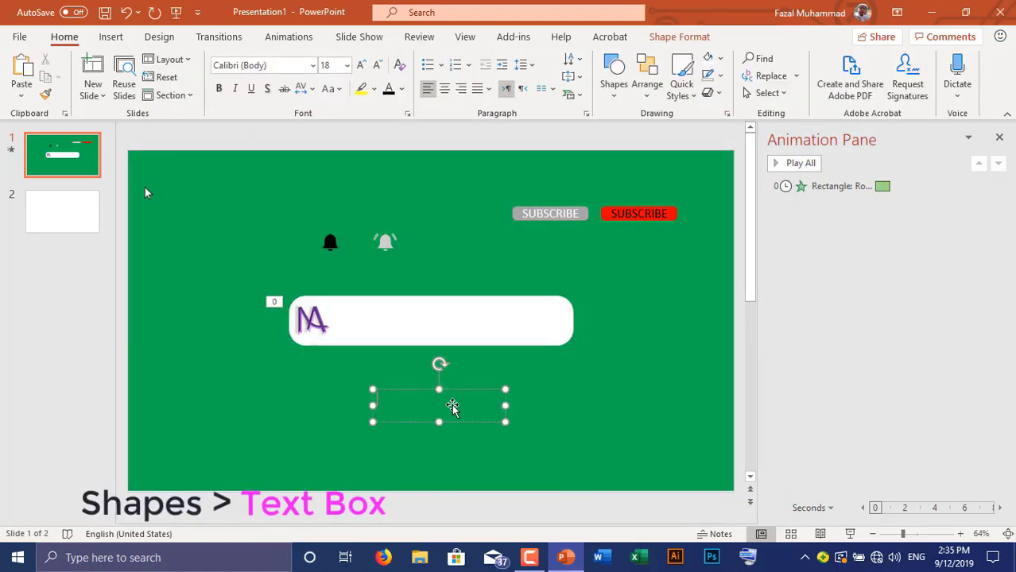
{"action": "type", "text": "Moder"}
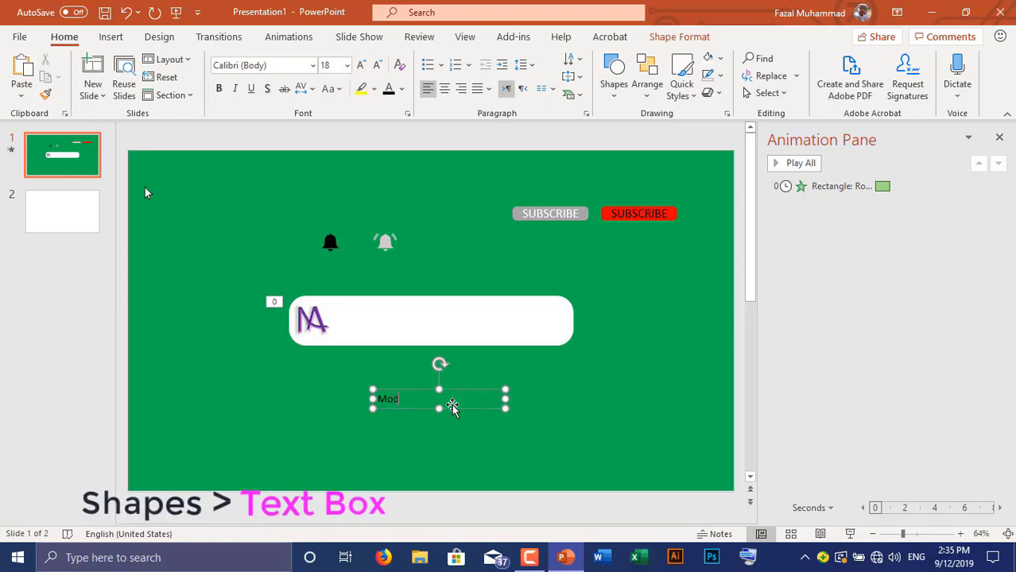
{"action": "type", "text": "n Arts"}
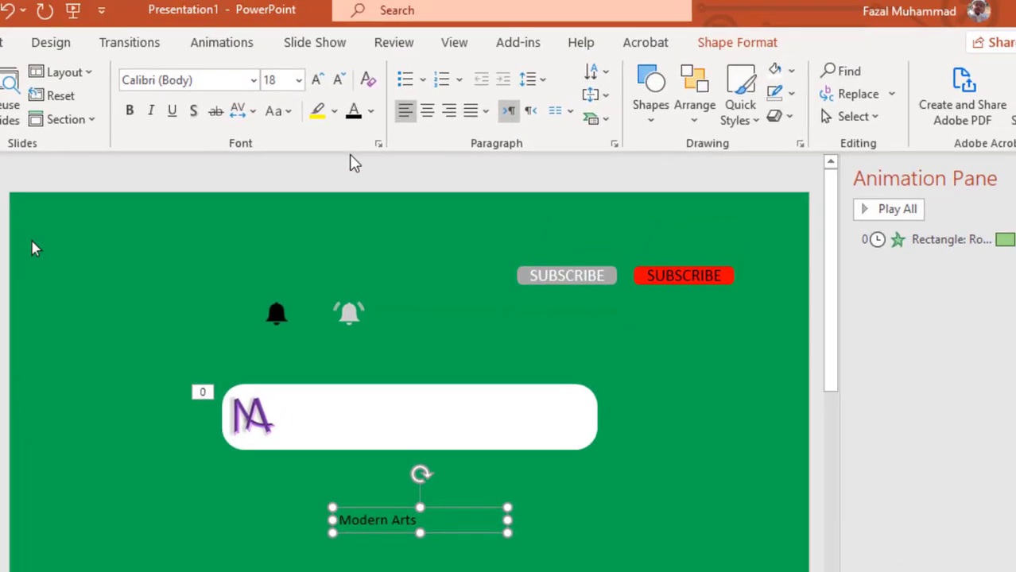
Center the "Modern Arts" text and format it in the Airstream font at size 24.
{"action": "left_click", "coordinate": [425, 116]}
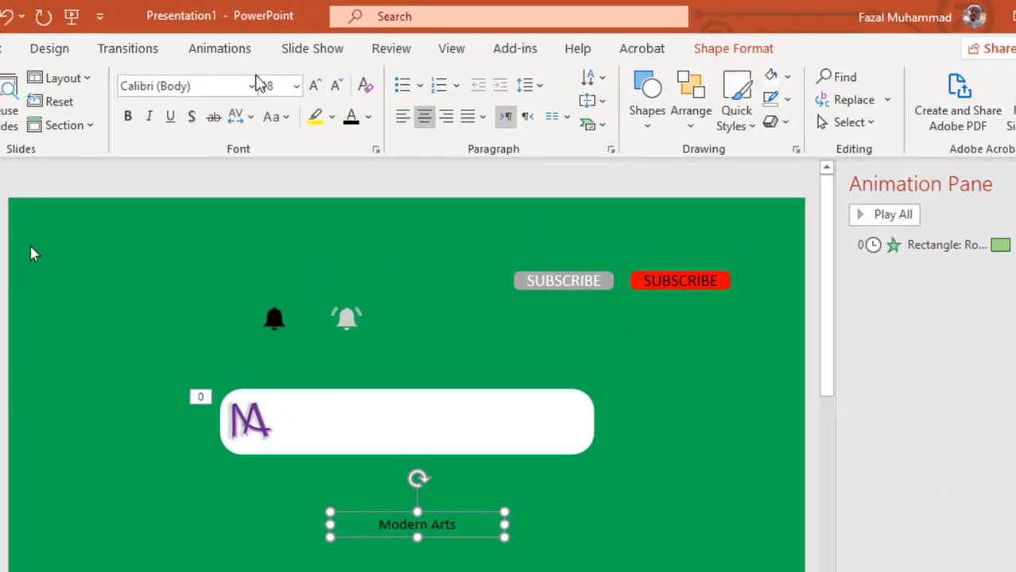
{"action": "left_click", "coordinate": [316, 86]}
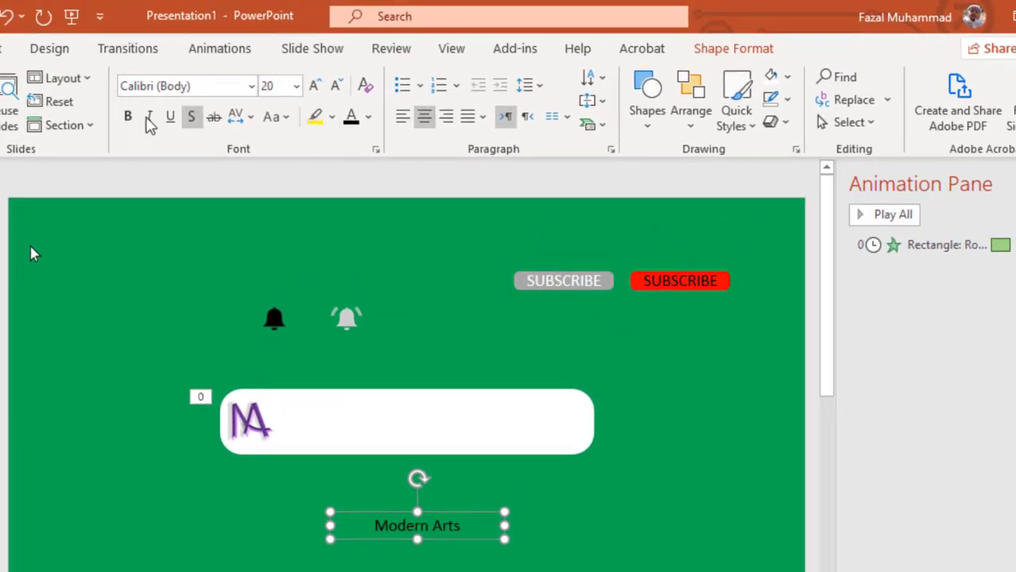
{"action": "left_click", "coordinate": [251, 87]}
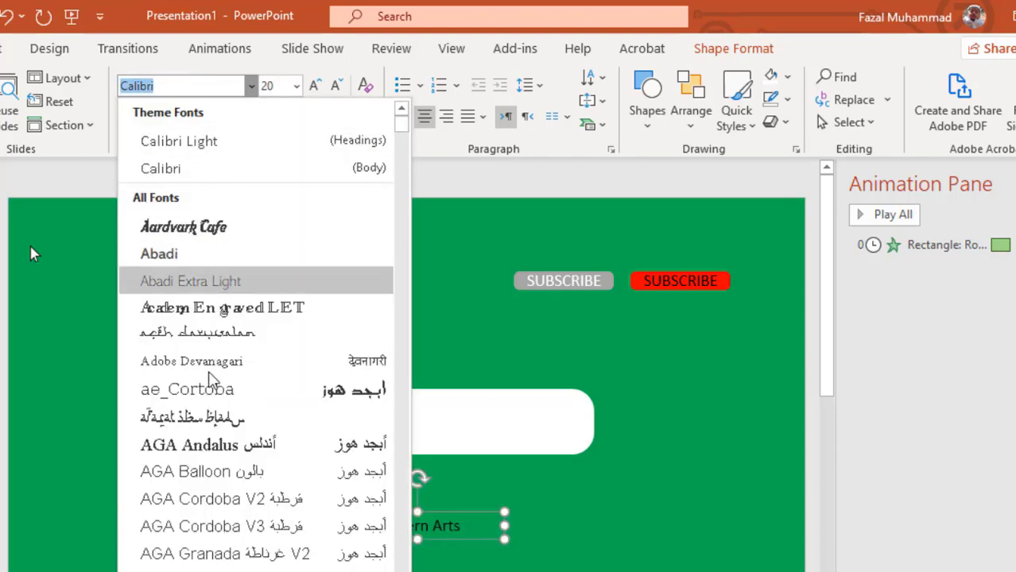
{"action": "scroll", "coordinate": [294, 199], "scroll_direction": "down", "scroll_amount": 4}
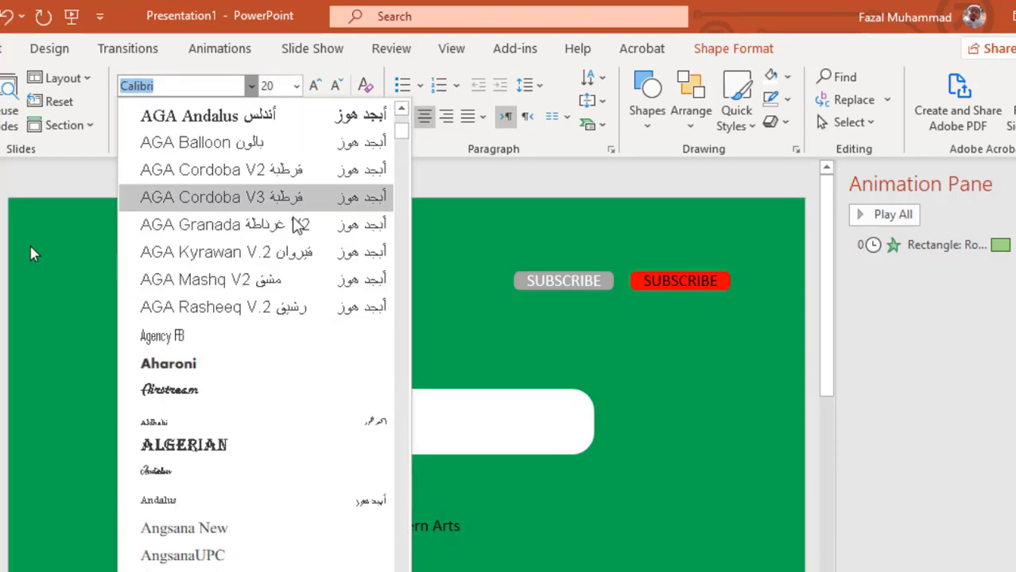
{"action": "scroll", "coordinate": [282, 318], "scroll_direction": "down", "scroll_amount": 3}
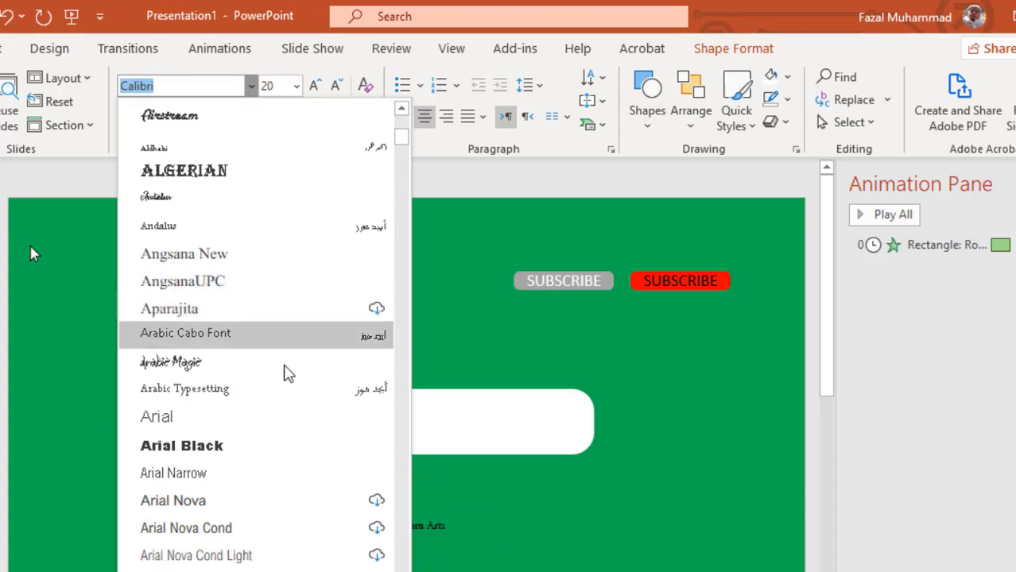
{"action": "left_click", "coordinate": [207, 119]}
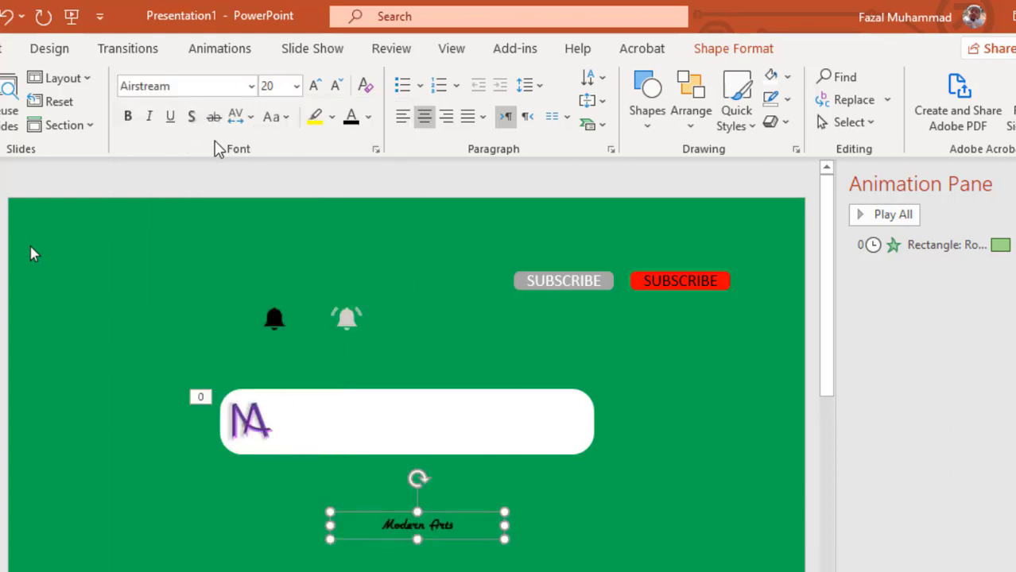
{"action": "left_click", "coordinate": [315, 88]}
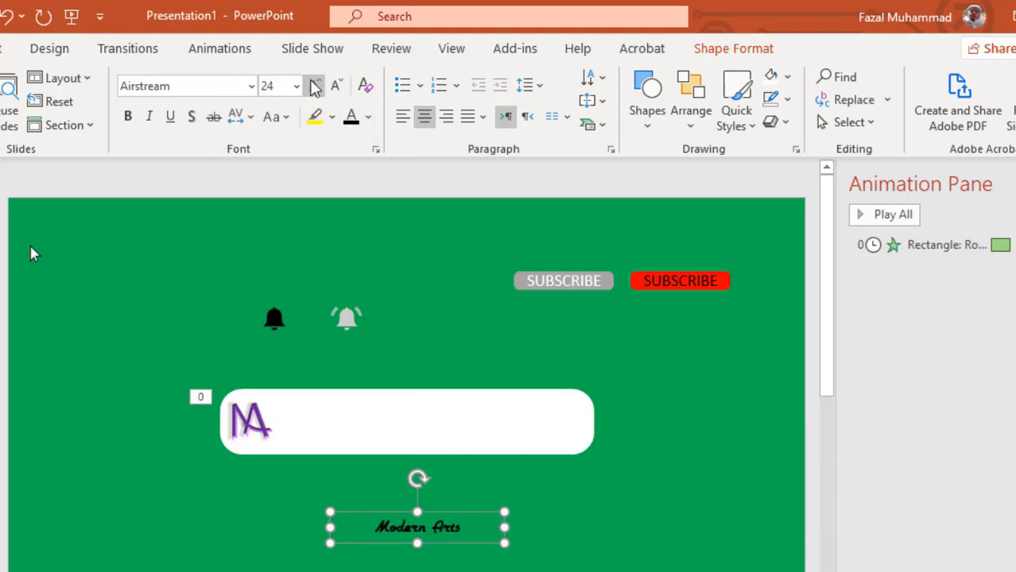
Place the "Modern Arts" text beside the logo, and the red SUBSCRIBE button and black bell on the right part of the white bar.
{"action": "left_click_drag", "start_coordinate": [462, 515], "coordinate": [358, 407]}
{"action": "key", "text": "Escape"}
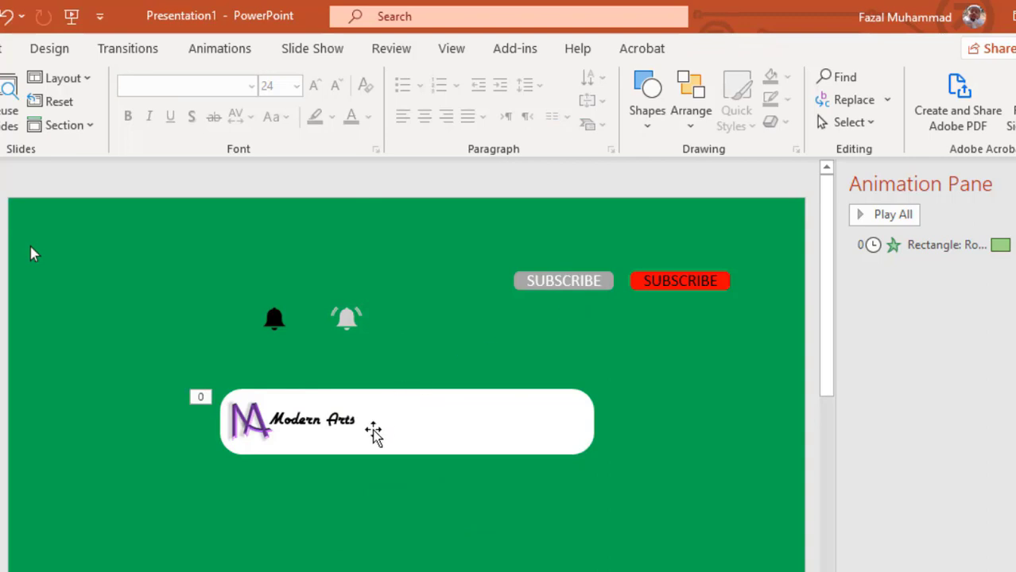
{"action": "left_click", "coordinate": [572, 279]}
{"action": "left_click", "coordinate": [711, 279]}
{"action": "left_click_drag", "start_coordinate": [718, 274], "coordinate": [504, 422]}
{"action": "left_click_drag", "start_coordinate": [274, 322], "coordinate": [561, 421]}
{"action": "left_click", "coordinate": [539, 542]}
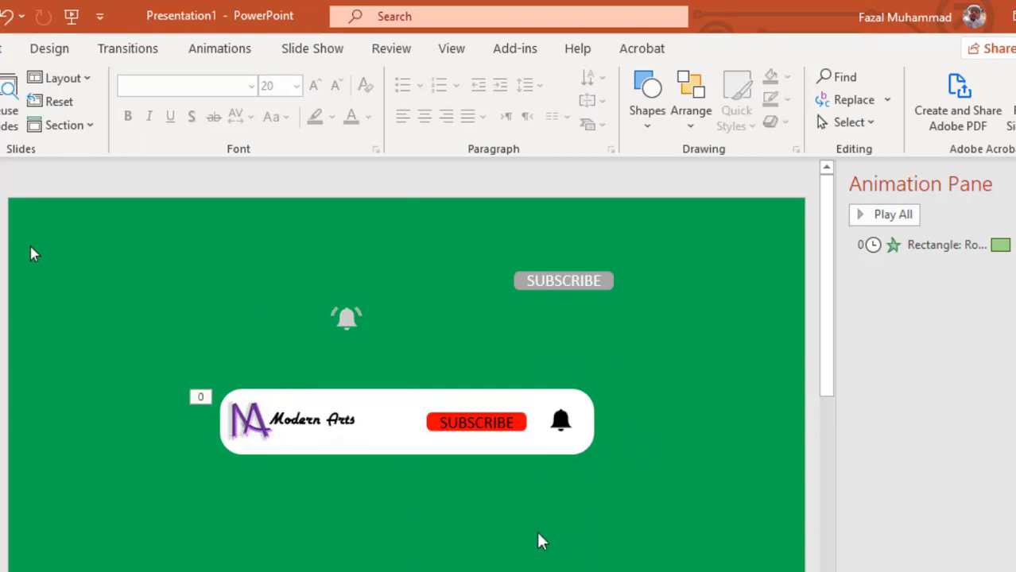
Set the black bell's height to 0.6 inches.
{"action": "left_click", "coordinate": [477, 437]}
{"action": "left_click", "coordinate": [560, 421]}
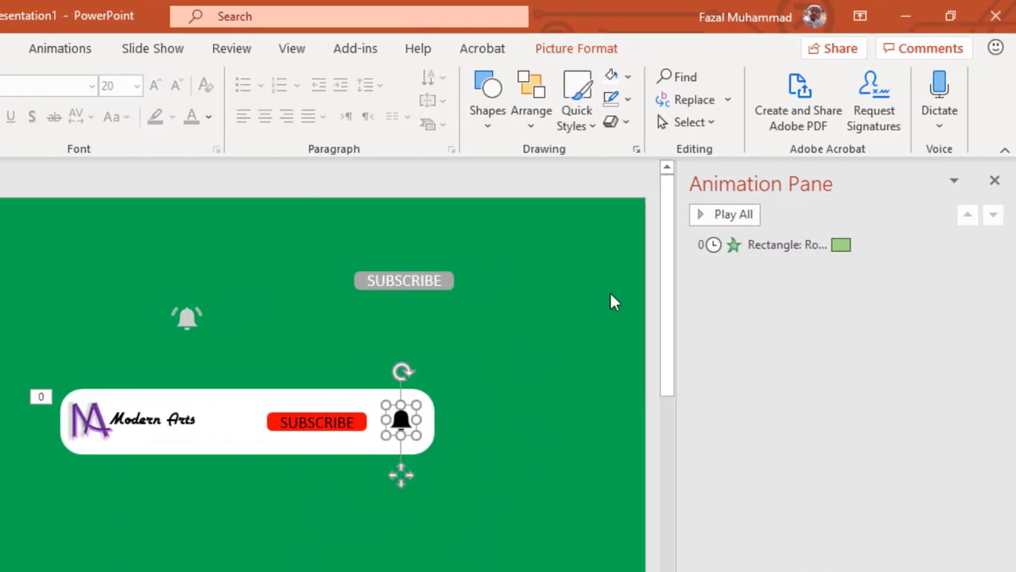
{"action": "left_click", "coordinate": [576, 48]}
{"action": "left_click", "coordinate": [950, 89]}
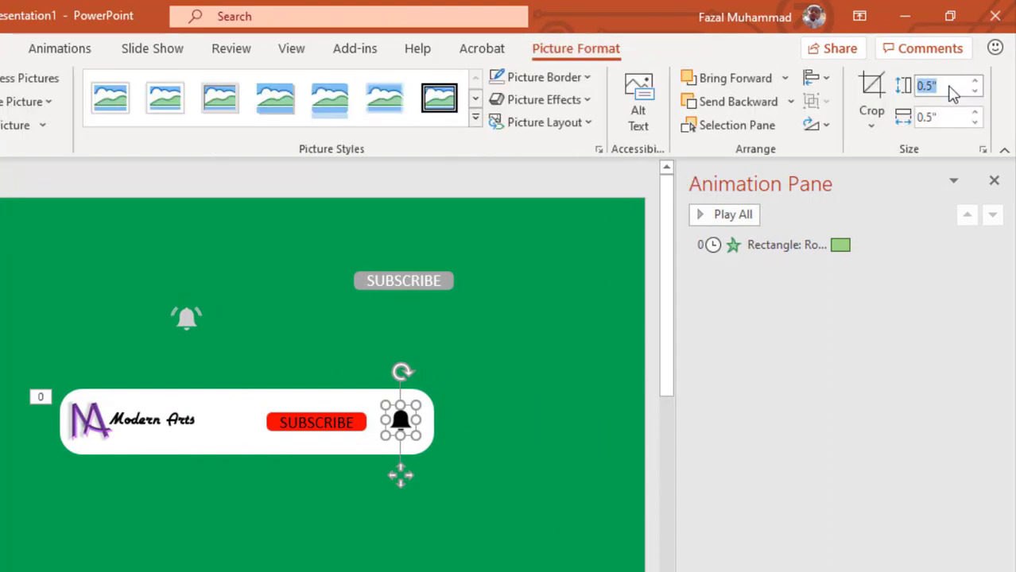
{"action": "type", "text": "0.6"}
{"action": "key", "text": "Return"}
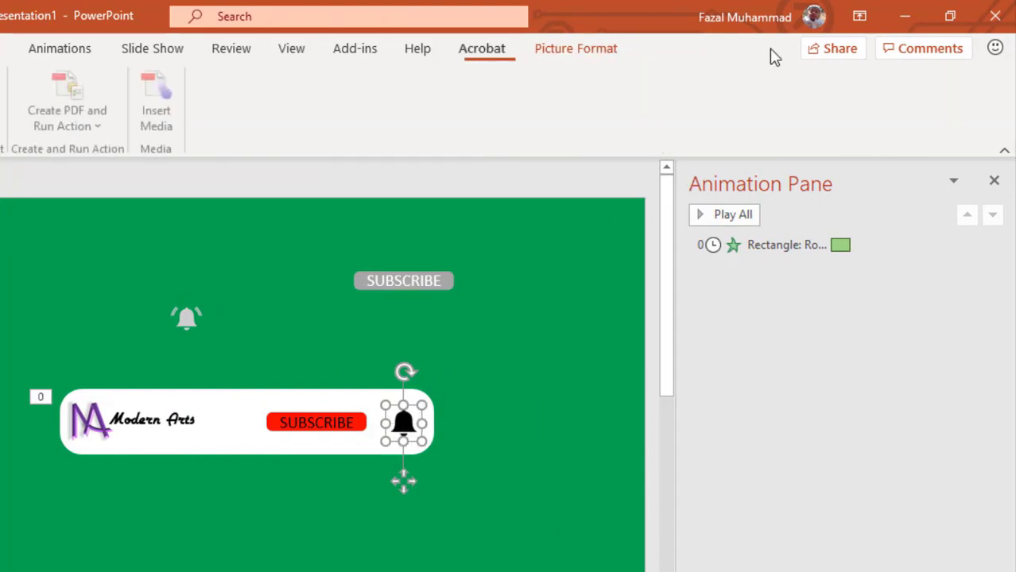
Resize the gray ringing bell to a height of 0.6 inches.
{"action": "left_click", "coordinate": [191, 322]}
{"action": "left_click", "coordinate": [575, 50]}
{"action": "left_click", "coordinate": [957, 91]}
{"action": "type", "text": "0.6"}
{"action": "key", "text": "Return"}
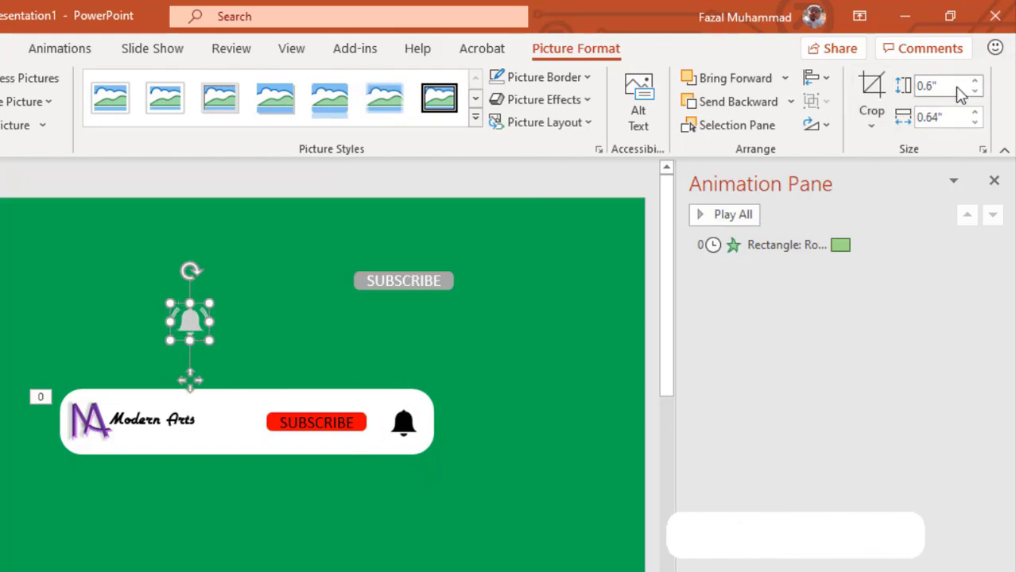
Shift the black bell slightly upward to center it vertically in the white bar.
{"action": "left_click", "coordinate": [436, 460]}
{"action": "left_click", "coordinate": [403, 483]}
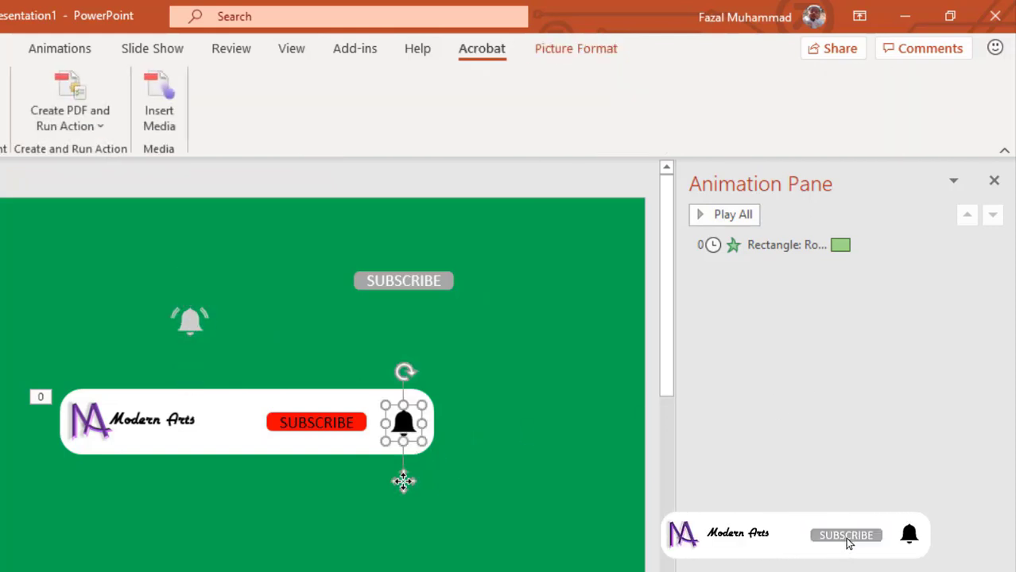
{"action": "left_click", "coordinate": [399, 474]}
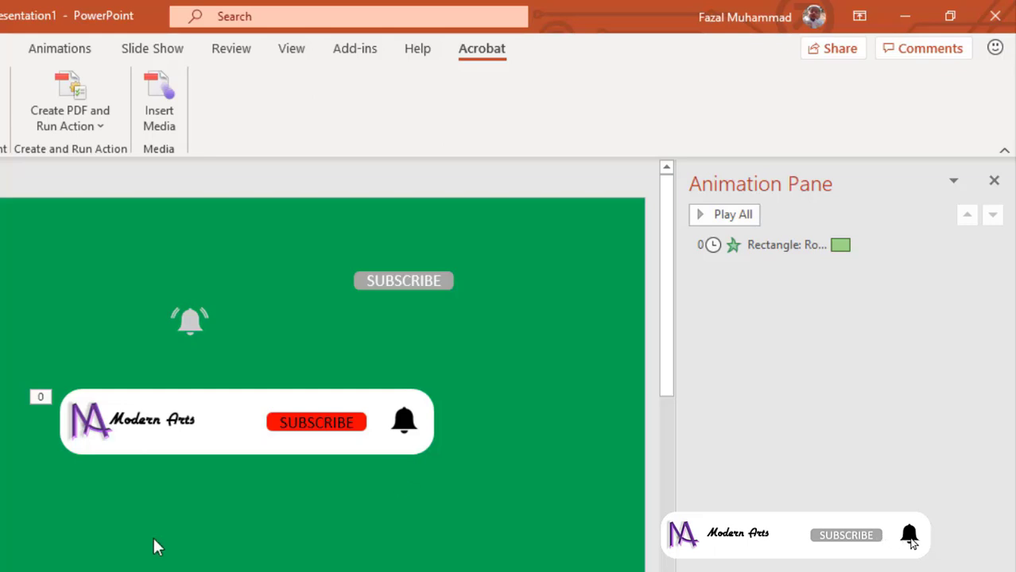
Shift the "Modern Arts" text slightly away from the logo, keeping it vertically aligned within the white bar.
{"action": "left_click", "coordinate": [159, 429]}
{"action": "left_click_drag", "start_coordinate": [181, 407], "coordinate": [195, 404]}
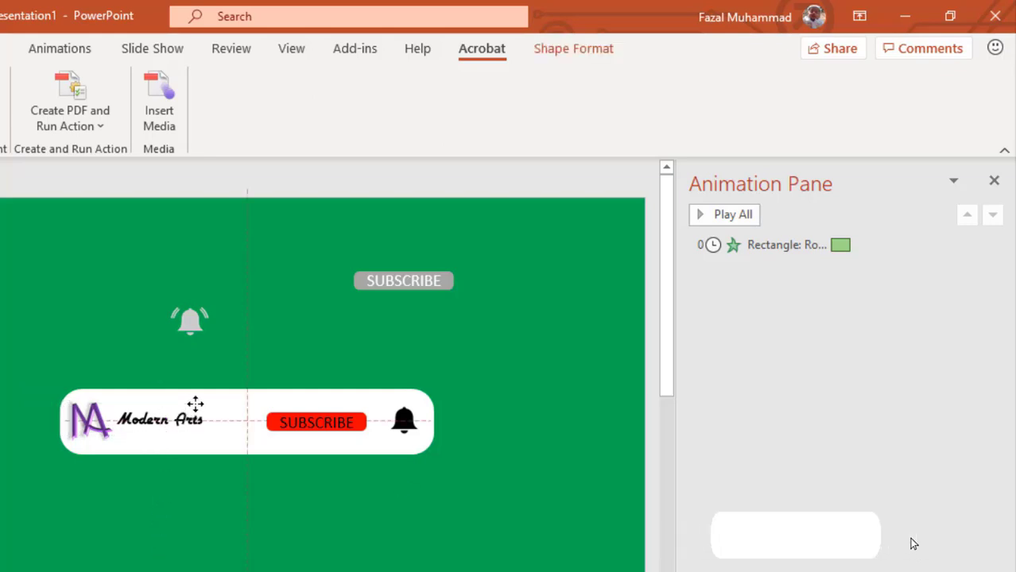
{"action": "left_click", "coordinate": [228, 534]}
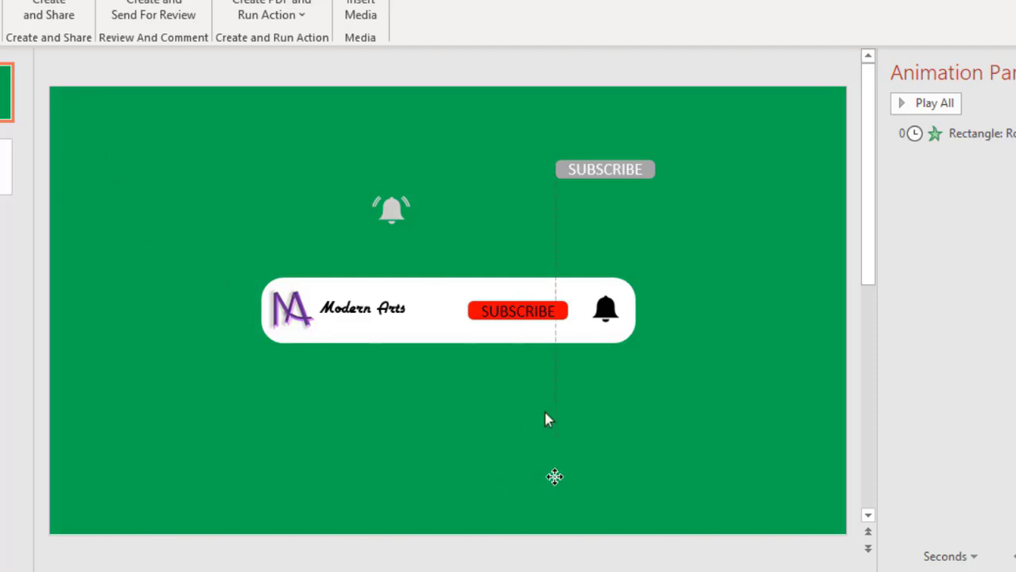
Bring the mouse-cursor picture to the front and place it over the red SUBSCRIBE button.
{"action": "mouse_move", "coordinate": [521, 402]}
{"action": "left_mouse_down"}
{"action": "mouse_move", "coordinate": [529, 356]}
{"action": "mouse_move", "coordinate": [519, 336]}
{"action": "mouse_move", "coordinate": [523, 369]}
{"action": "left_mouse_up"}
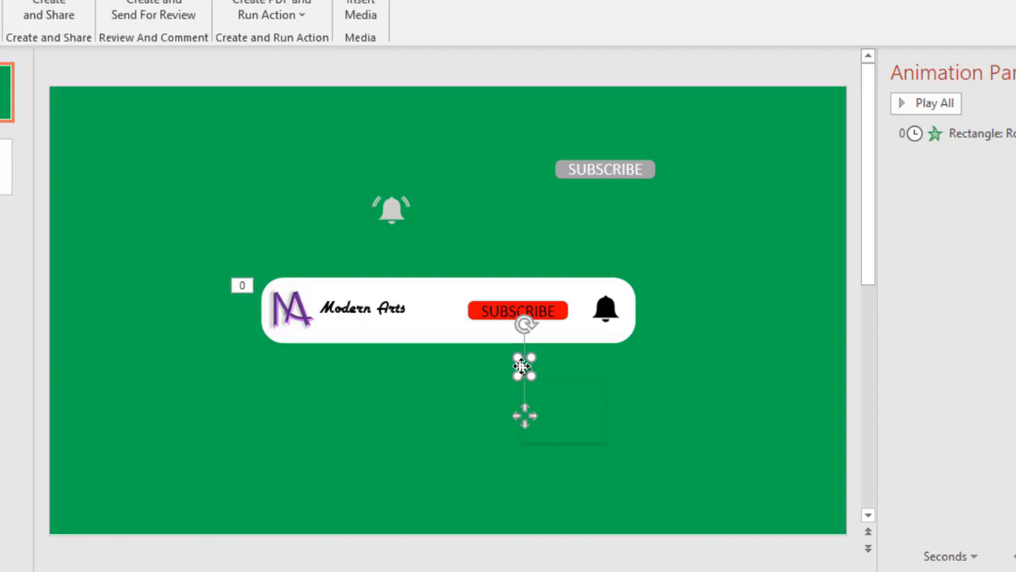
{"action": "right_click", "coordinate": [521, 366]}
{"action": "left_click", "coordinate": [612, 148]}
{"action": "left_click_drag", "start_coordinate": [524, 415], "coordinate": [520, 371]}
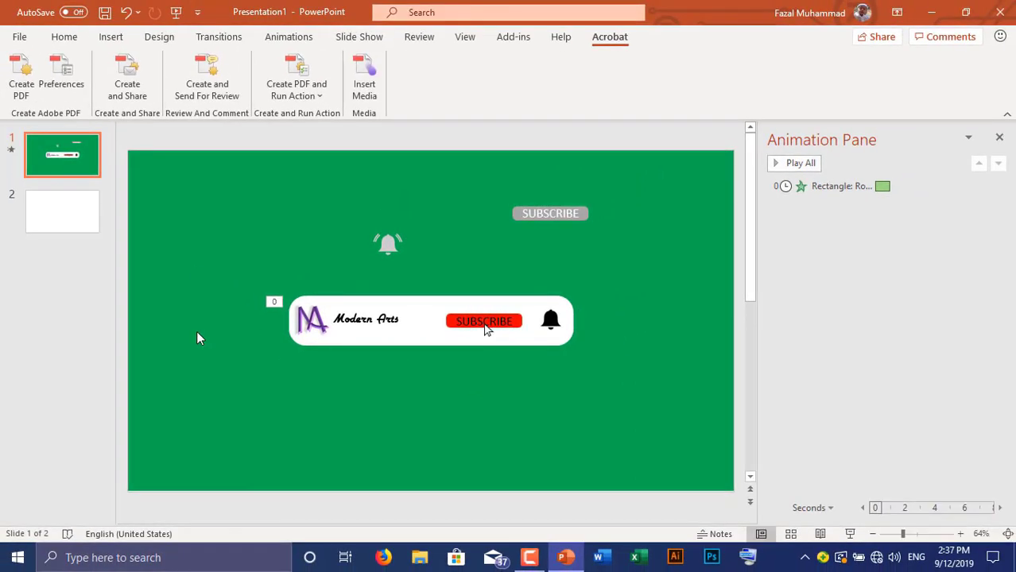
Narrow the "Modern Arts" text box from its logo side so it no longer covers the logo.
{"action": "left_click", "coordinate": [291, 37]}
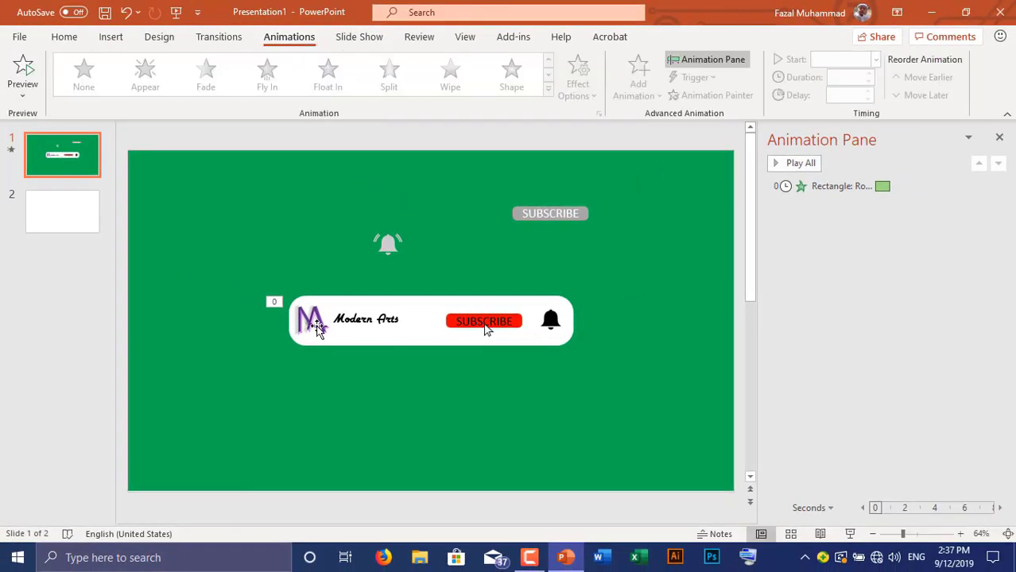
{"action": "left_click", "coordinate": [444, 310]}
{"action": "left_click", "coordinate": [408, 386]}
{"action": "left_click", "coordinate": [354, 313]}
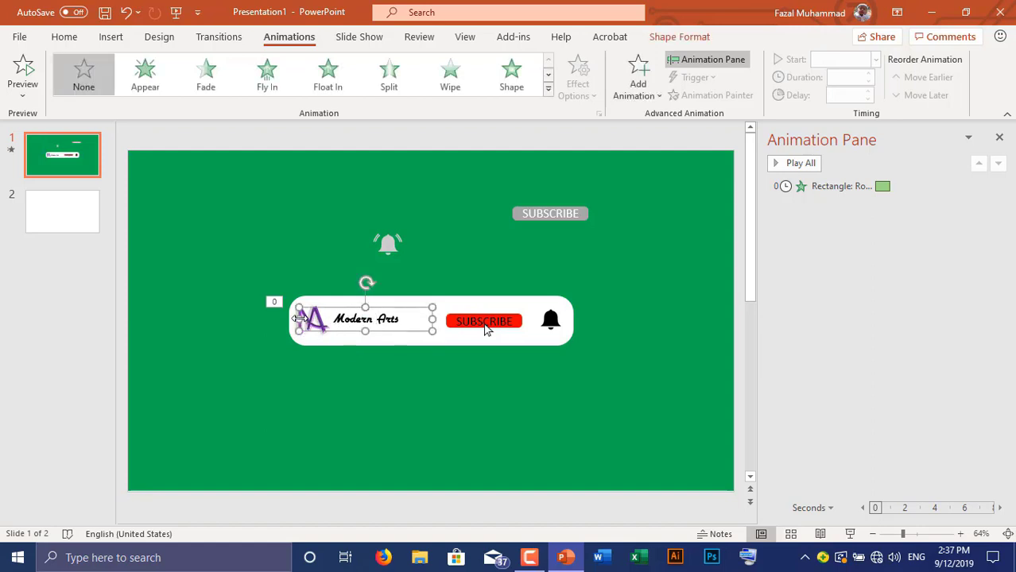
{"action": "left_click_drag", "start_coordinate": [299, 319], "coordinate": [321, 327]}
Apply the Appear entrance animation to the MA logo, starting After Previous.
{"action": "left_click", "coordinate": [321, 327]}
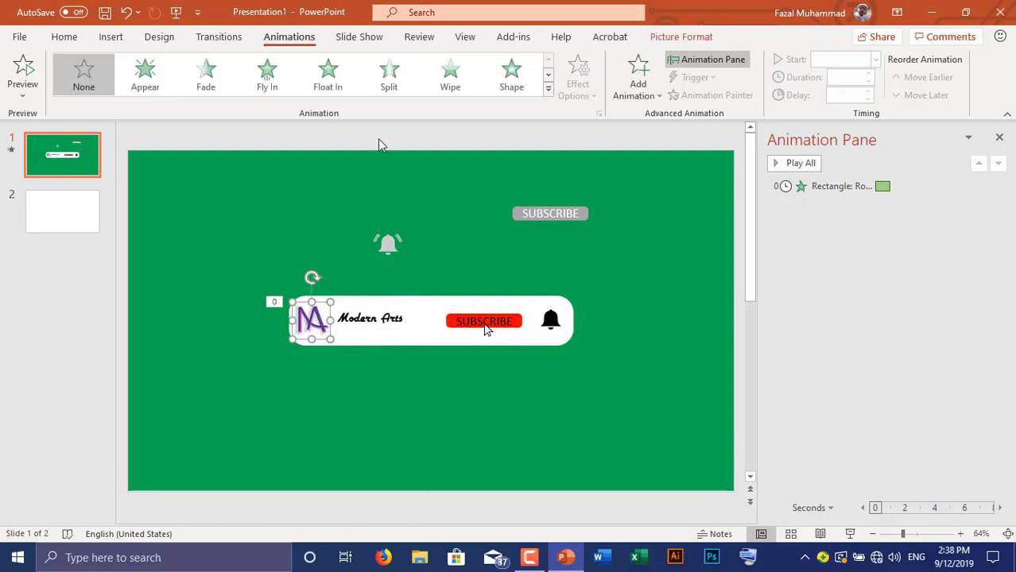
{"action": "left_click", "coordinate": [156, 94]}
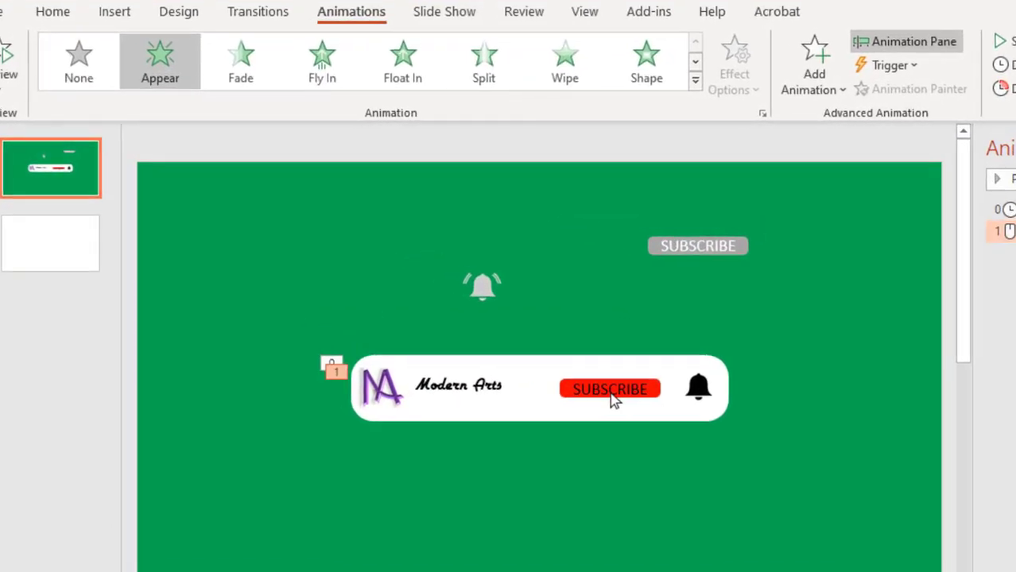
{"action": "left_click", "coordinate": [4, 54]}
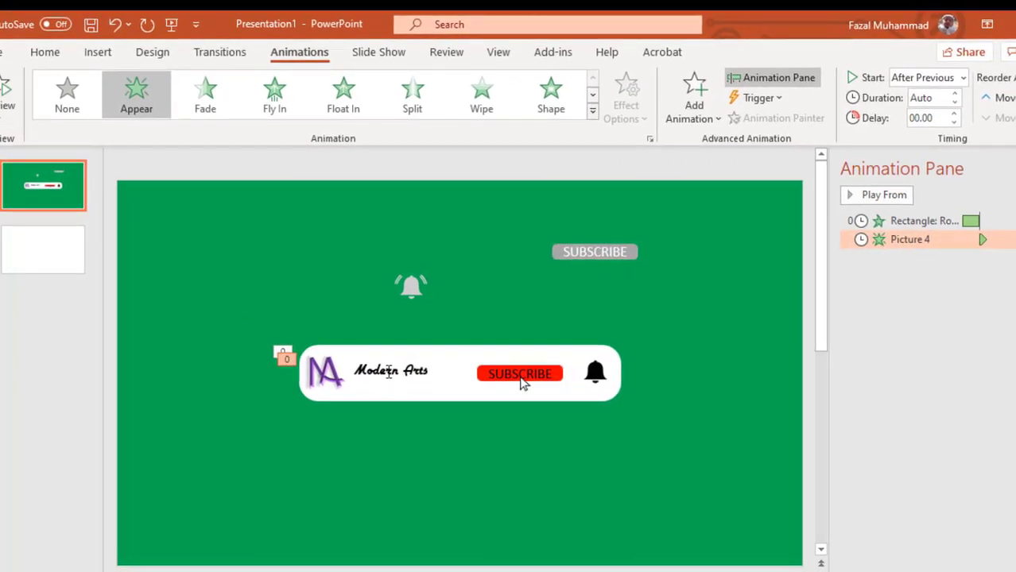
Apply the Appear entrance animation to the "Modern Arts" text box, starting With Previous.
{"action": "left_click", "coordinate": [389, 370]}
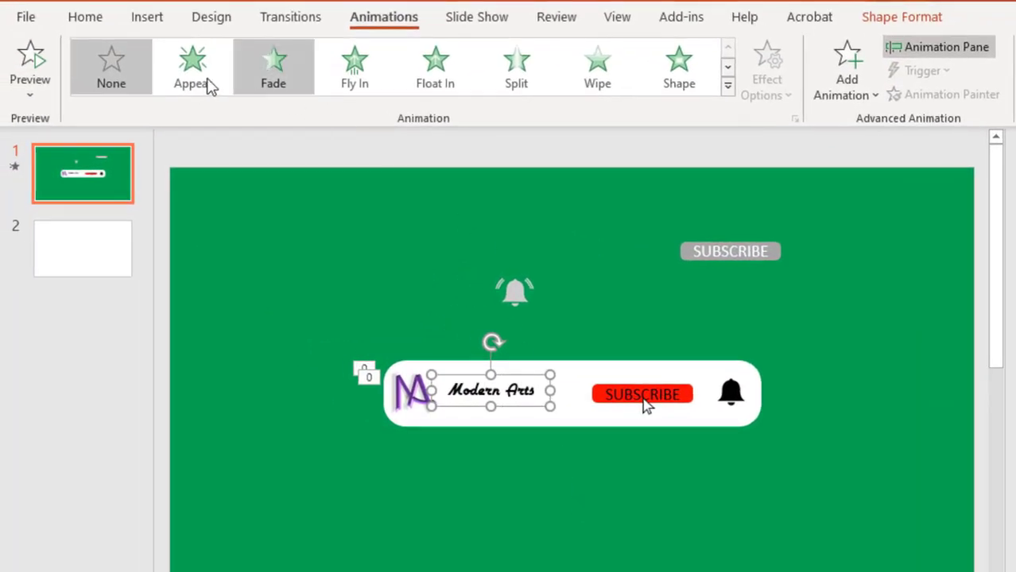
{"action": "left_click", "coordinate": [200, 76]}
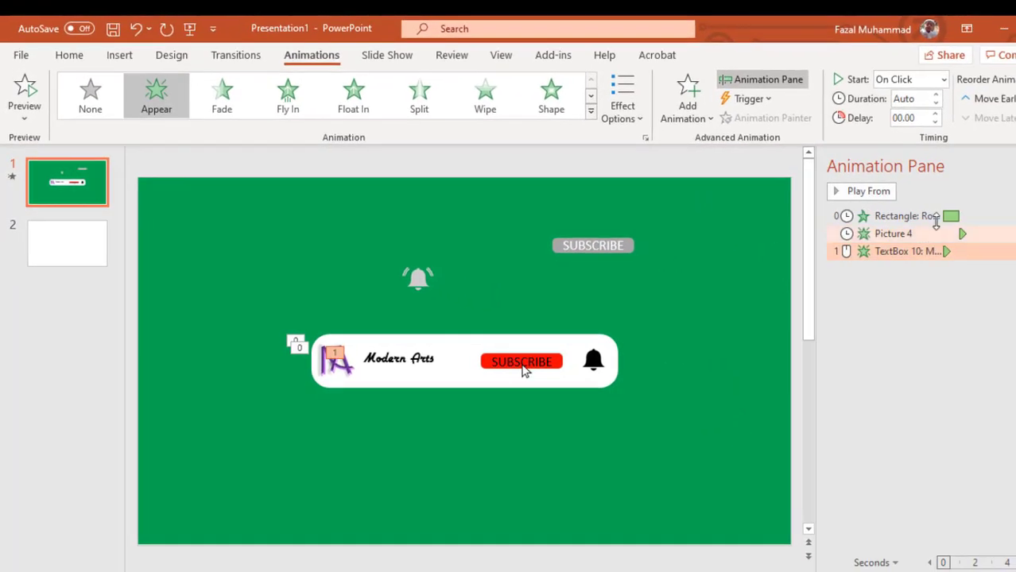
{"action": "left_click", "coordinate": [943, 79]}
{"action": "left_click", "coordinate": [935, 120]}
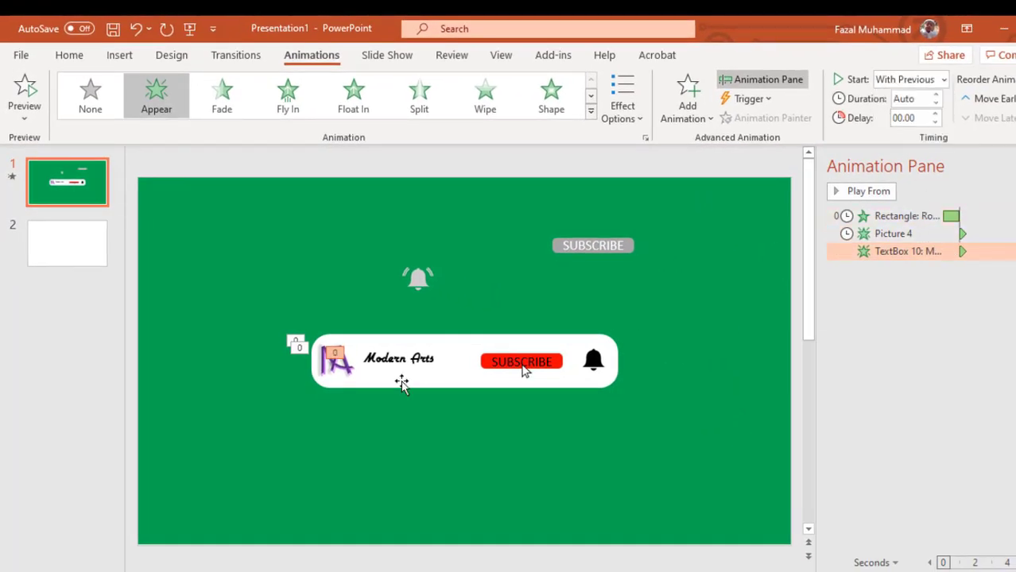
Apply the Appear entrance animation to the red SUBSCRIBE button, starting With Previous.
{"action": "left_click", "coordinate": [524, 370]}
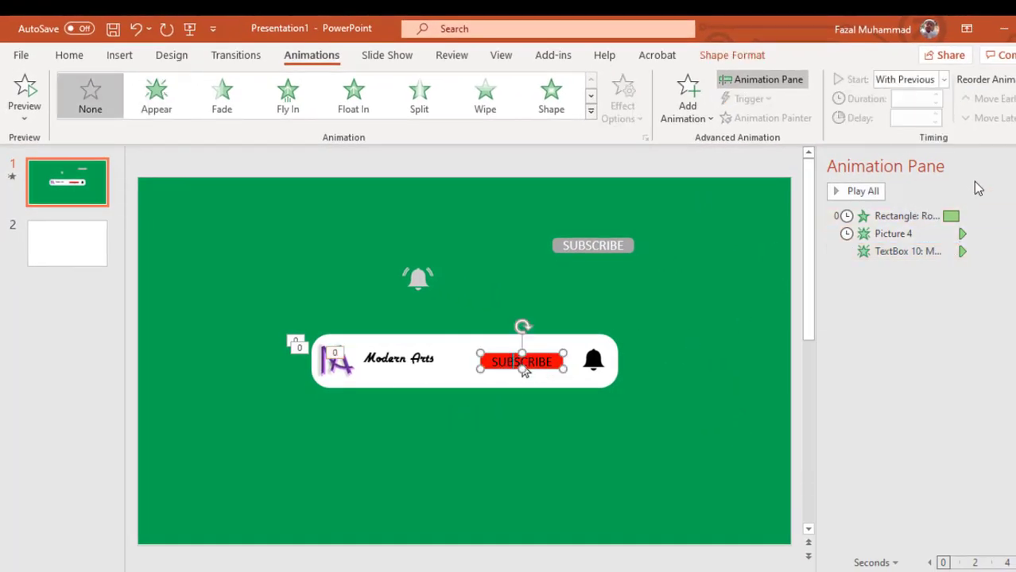
{"action": "left_click", "coordinate": [156, 95]}
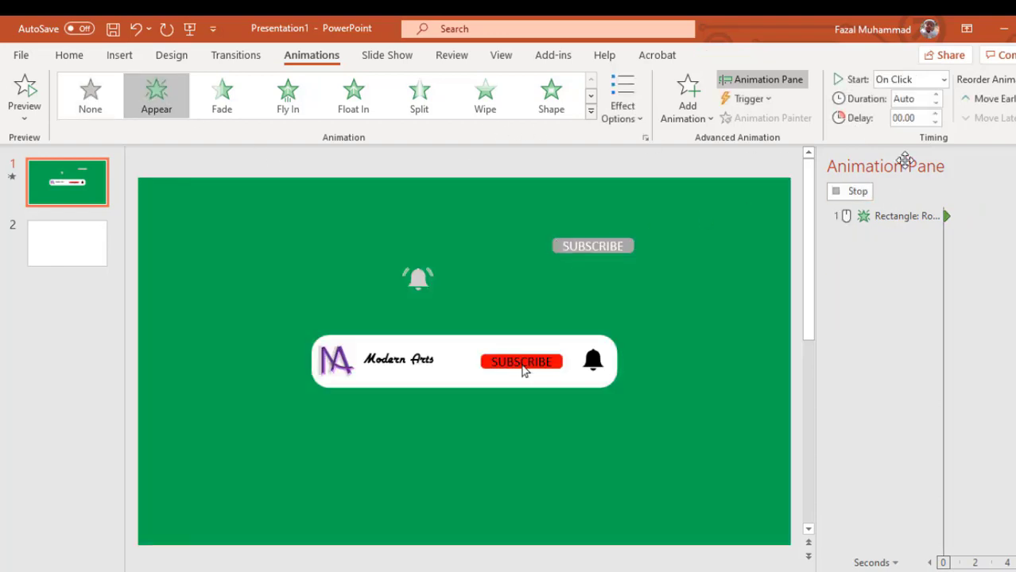
{"action": "left_click", "coordinate": [943, 79]}
{"action": "left_click", "coordinate": [922, 119]}
Apply the Appear entrance animation to the black bell, starting With Previous, and preview the slide's animations.
{"action": "left_click", "coordinate": [593, 361]}
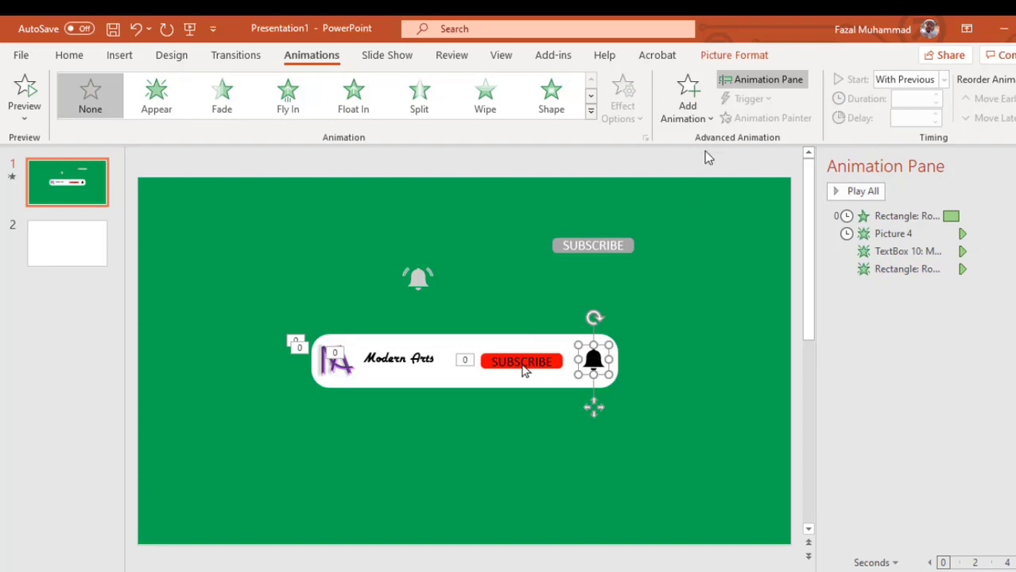
{"action": "left_click", "coordinate": [154, 104]}
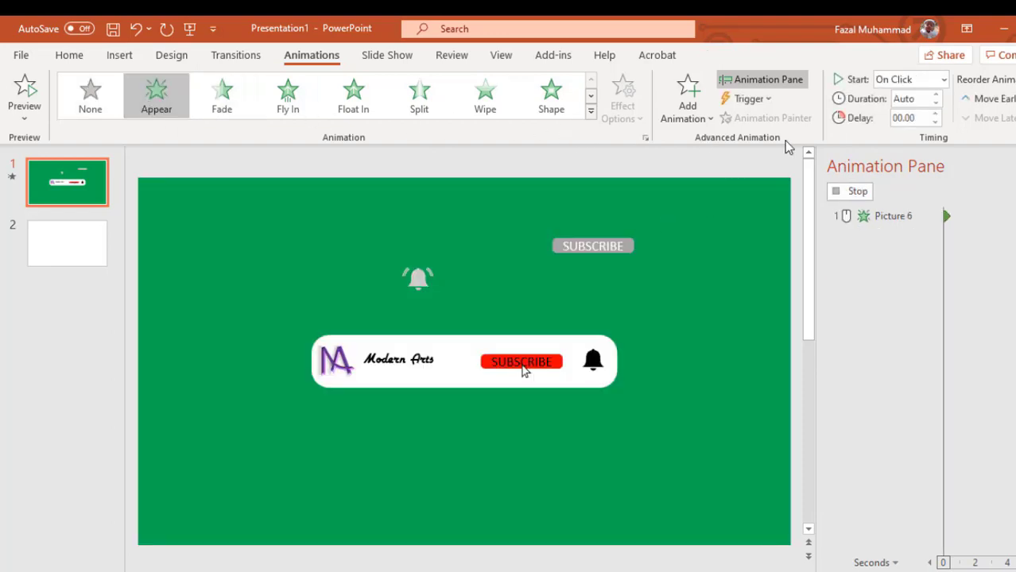
{"action": "left_click", "coordinate": [919, 80]}
{"action": "left_click", "coordinate": [915, 116]}
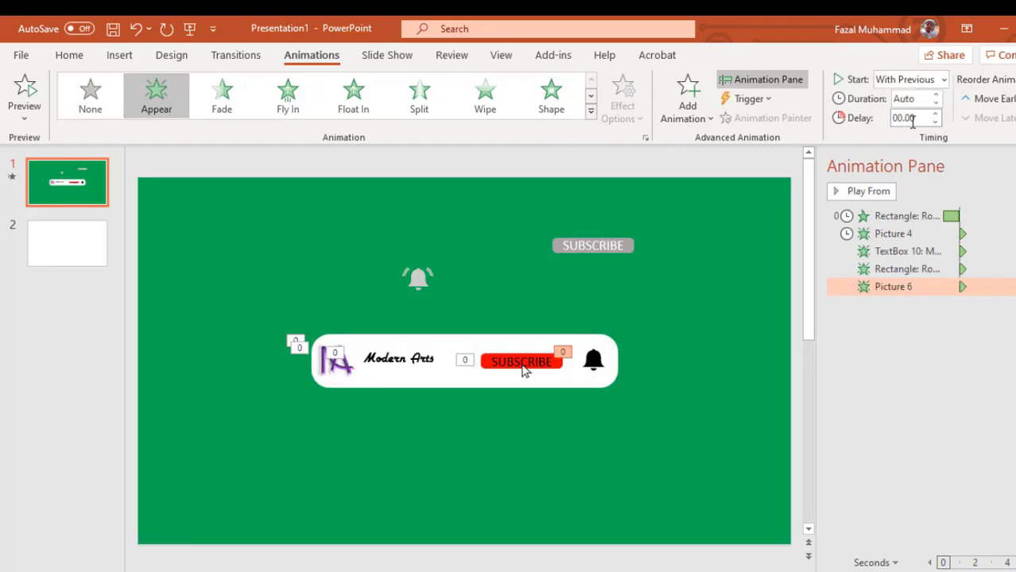
{"action": "left_click", "coordinate": [26, 88]}
Add a Float In entrance animation to the mouse-cursor picture, starting After Previous.
{"action": "left_click", "coordinate": [525, 372]}
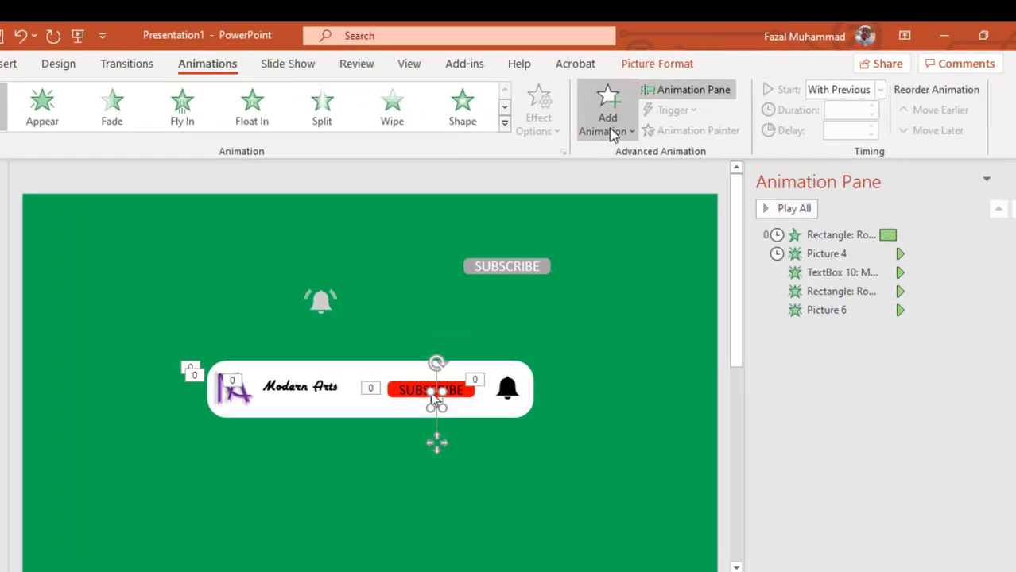
{"action": "left_click", "coordinate": [688, 107]}
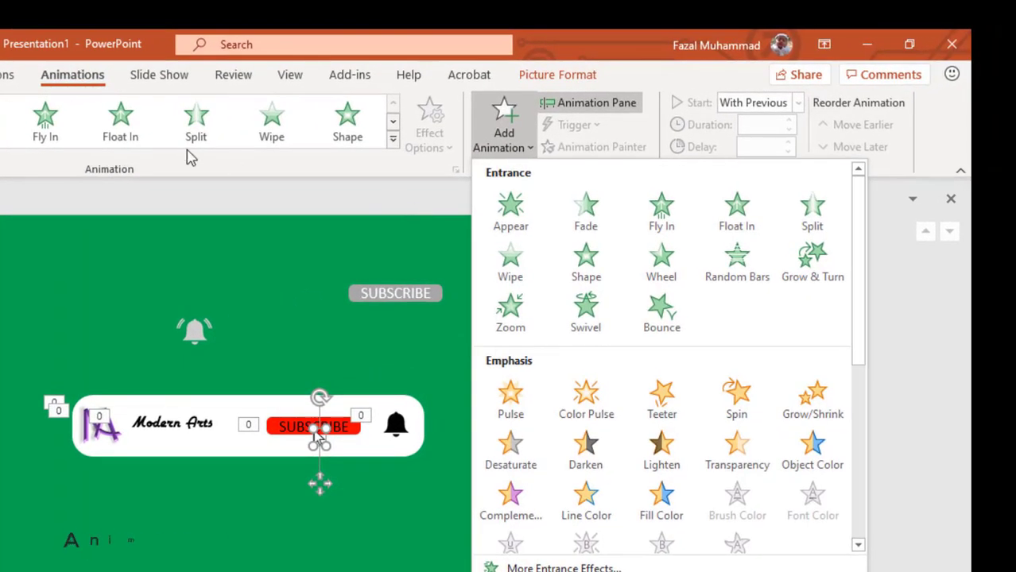
{"action": "left_click", "coordinate": [236, 165]}
{"action": "left_click", "coordinate": [124, 132]}
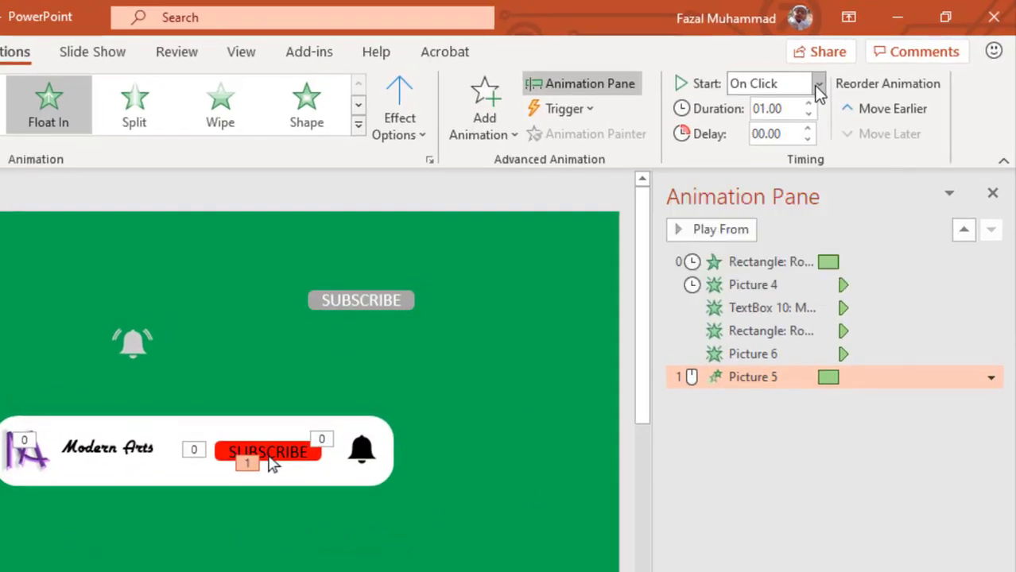
{"action": "left_click", "coordinate": [796, 105]}
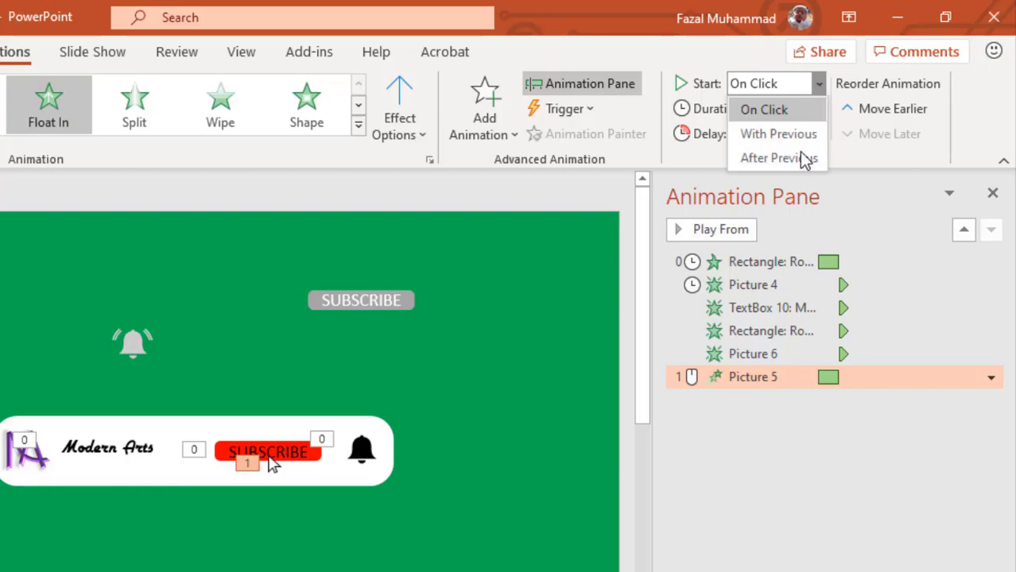
{"action": "left_click", "coordinate": [804, 158]}
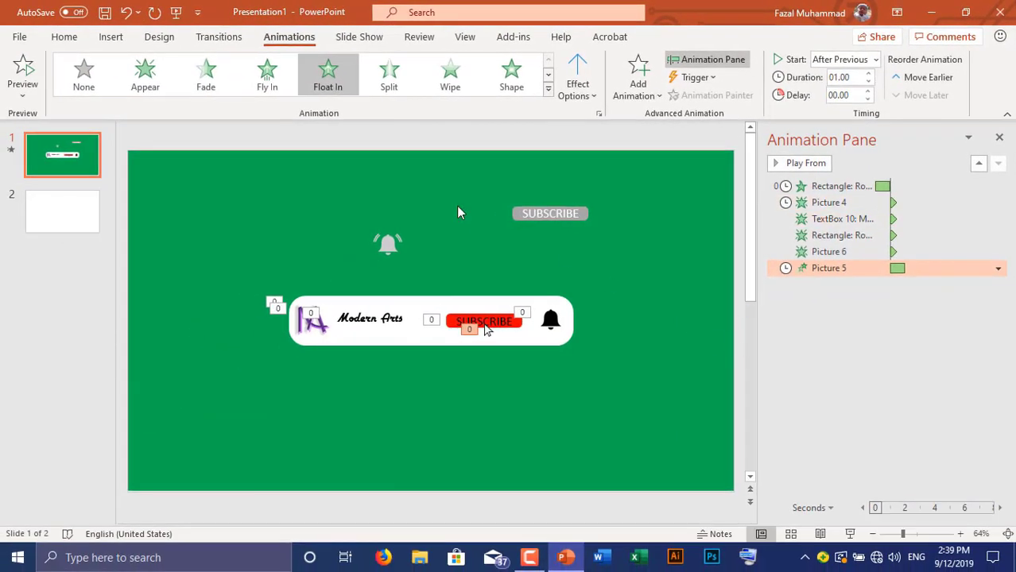
Preview the animation sequence and set the cursor's Float In delay to 0.25 seconds.
{"action": "left_click", "coordinate": [30, 76]}
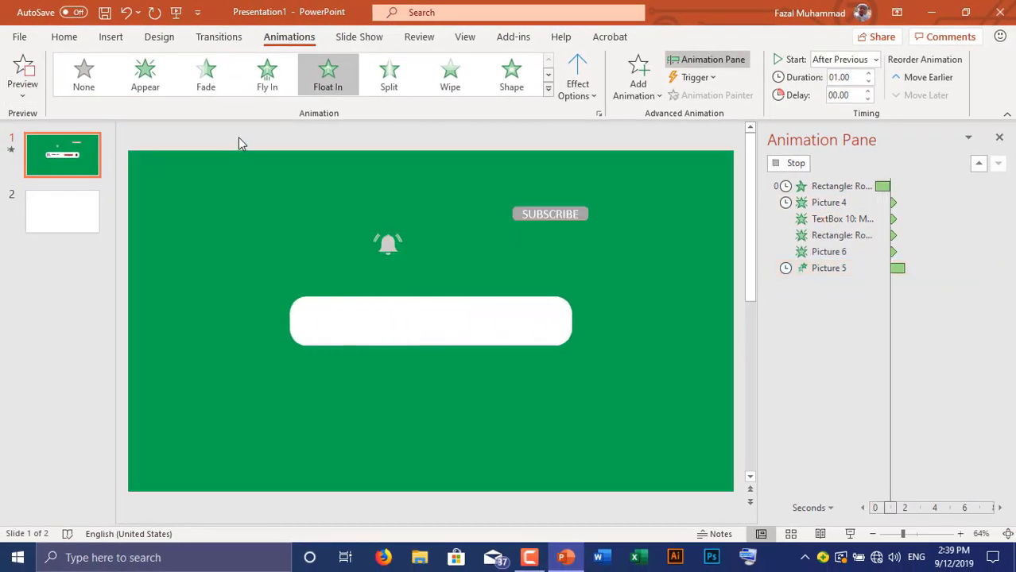
{"action": "left_click", "coordinate": [34, 73]}
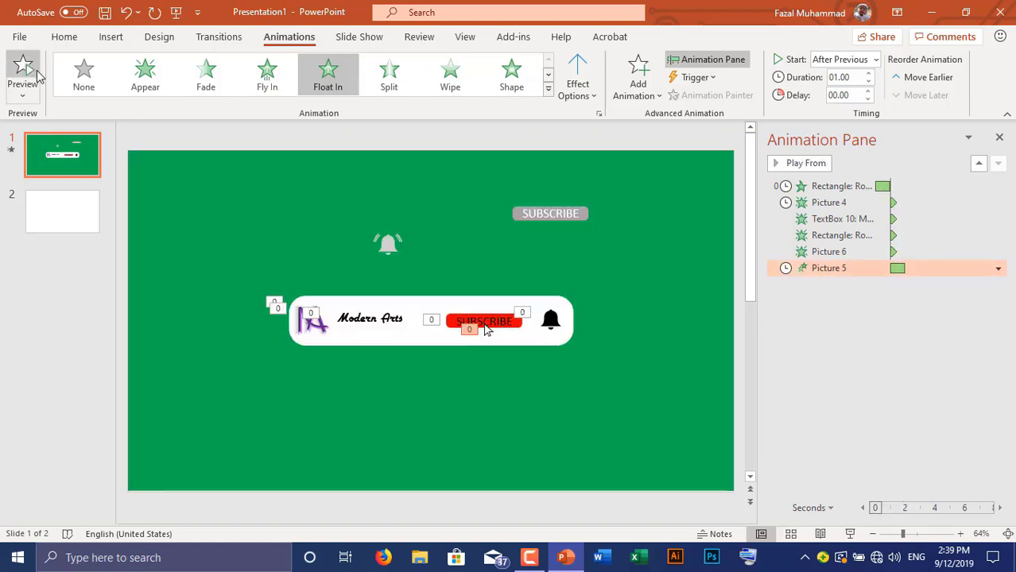
{"action": "left_click", "coordinate": [22, 70]}
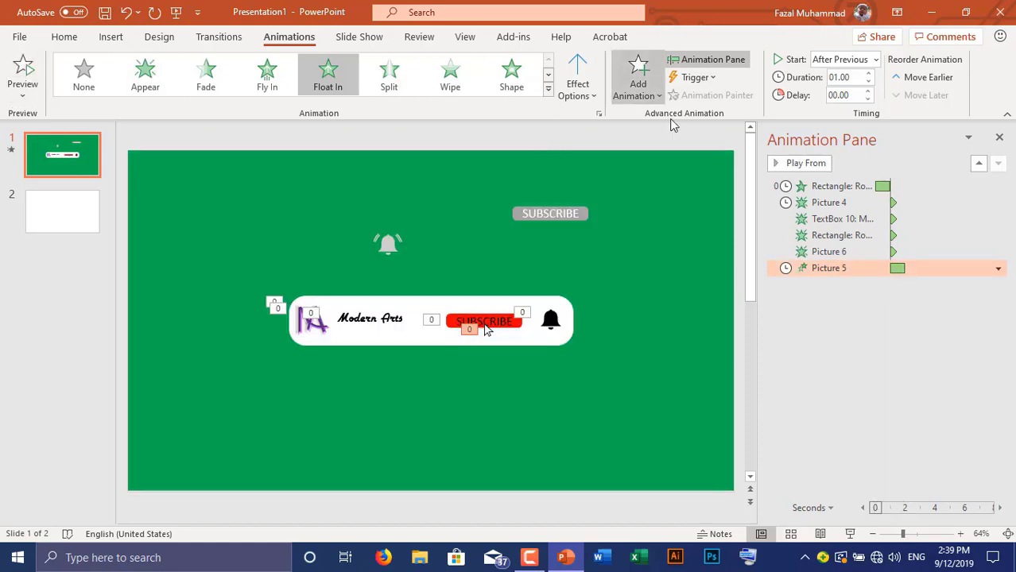
{"action": "left_click", "coordinate": [868, 90]}
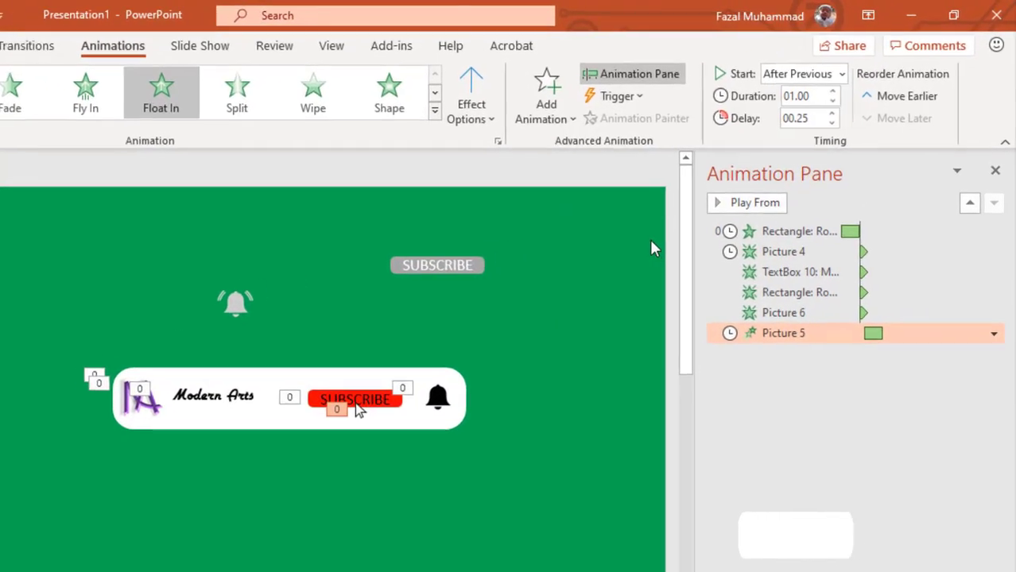
Add a Pulse emphasis animation to the cursor picture, starting After Previous, and preview the sequence.
{"action": "left_click", "coordinate": [542, 111]}
{"action": "left_click", "coordinate": [550, 375]}
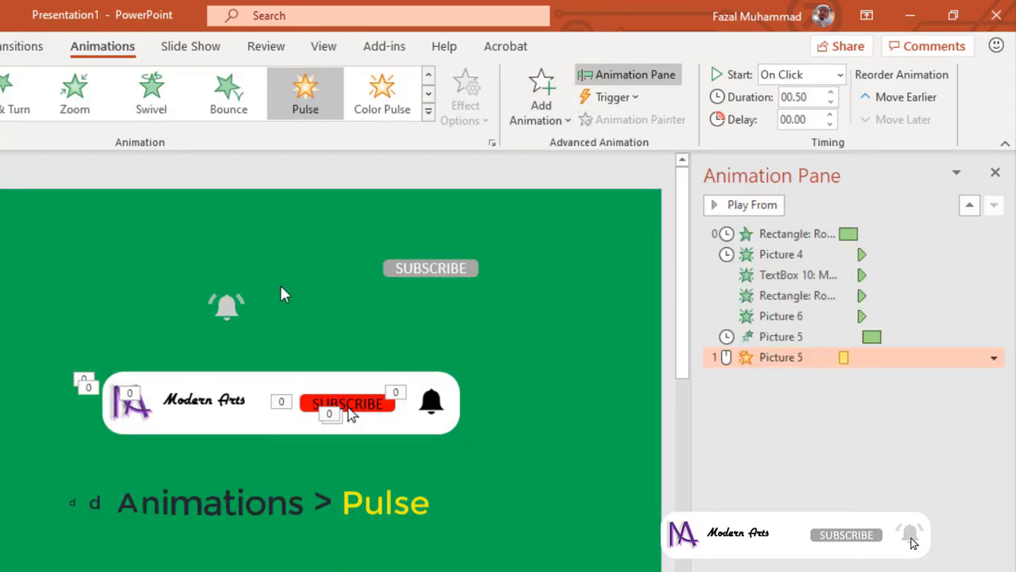
{"action": "left_click", "coordinate": [793, 75]}
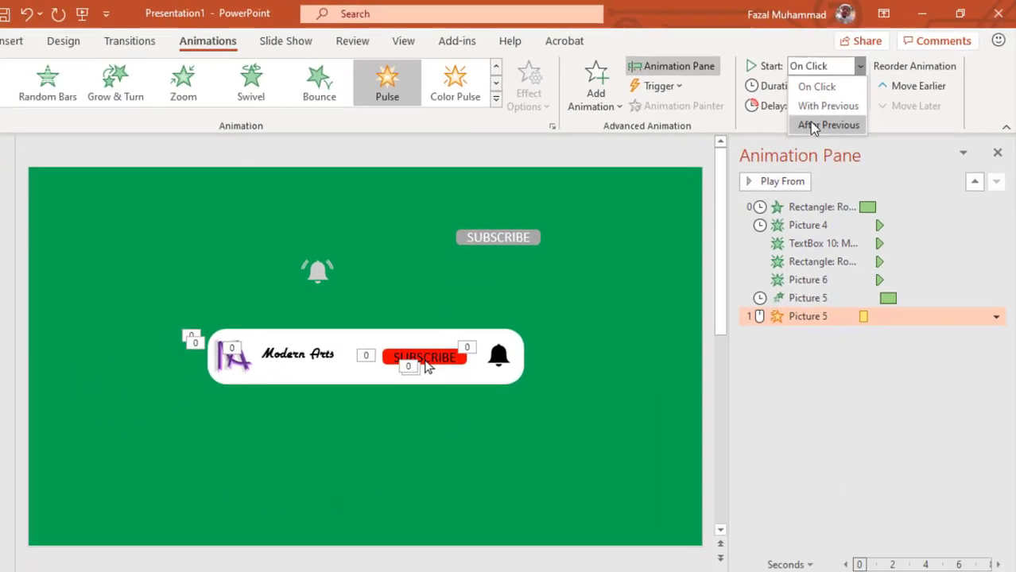
{"action": "left_click", "coordinate": [813, 126]}
{"action": "left_click", "coordinate": [24, 70]}
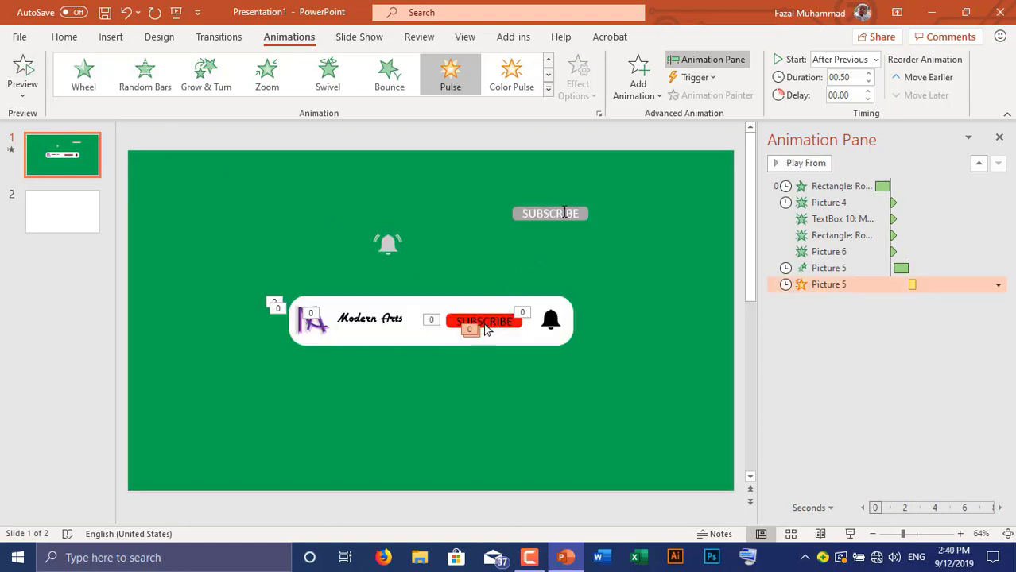
Move the gray SUBSCRIBE button a little closer to the red one on the white bar.
{"action": "left_click_drag", "start_coordinate": [578, 216], "coordinate": [515, 232]}
{"action": "left_click", "coordinate": [518, 358]}
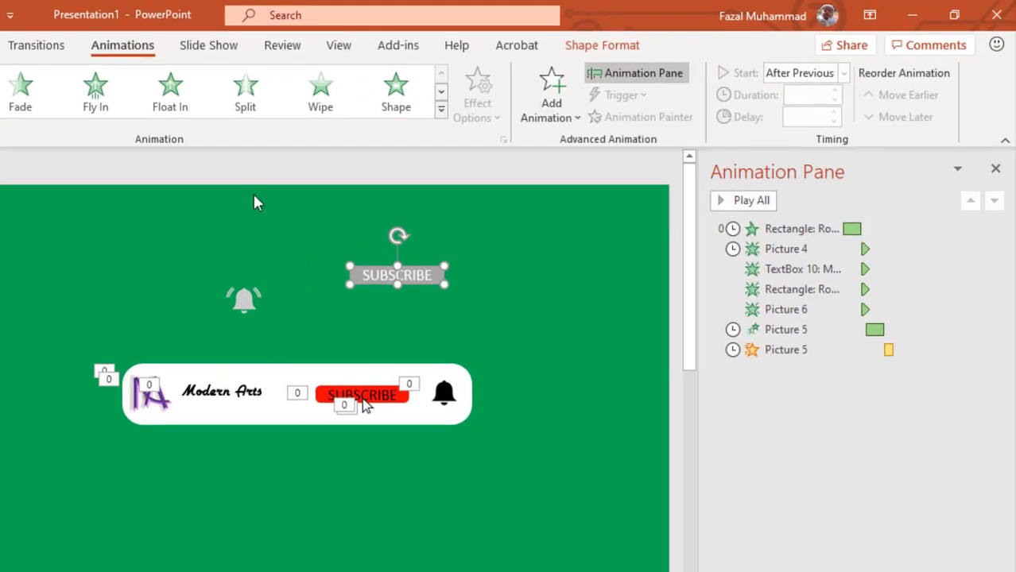
Add a Disappear exit animation to the red SUBSCRIBE button.
{"action": "left_click", "coordinate": [366, 395]}
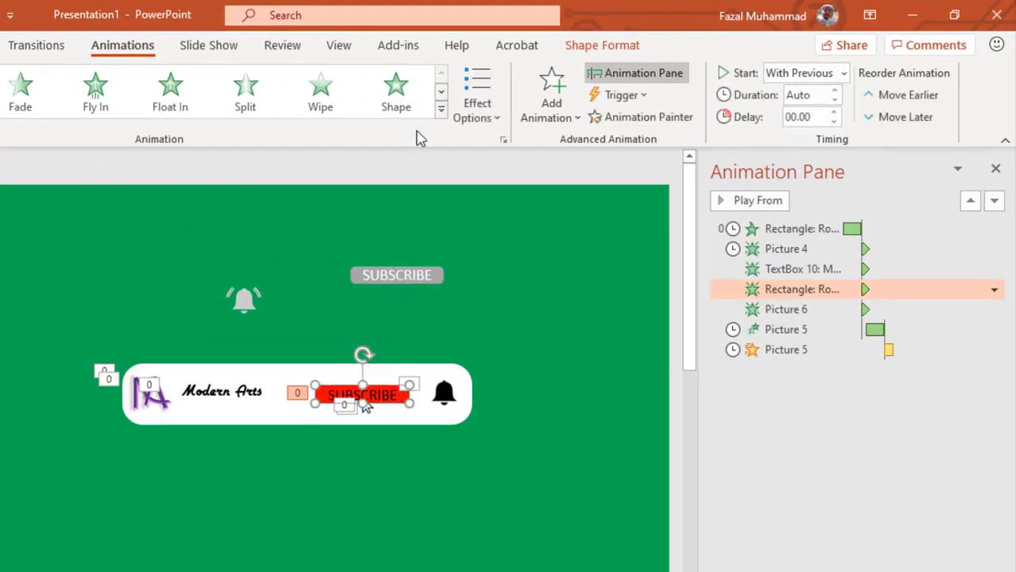
{"action": "left_click", "coordinate": [572, 123]}
{"action": "scroll", "coordinate": [569, 437], "scroll_direction": "down", "scroll_amount": 5}
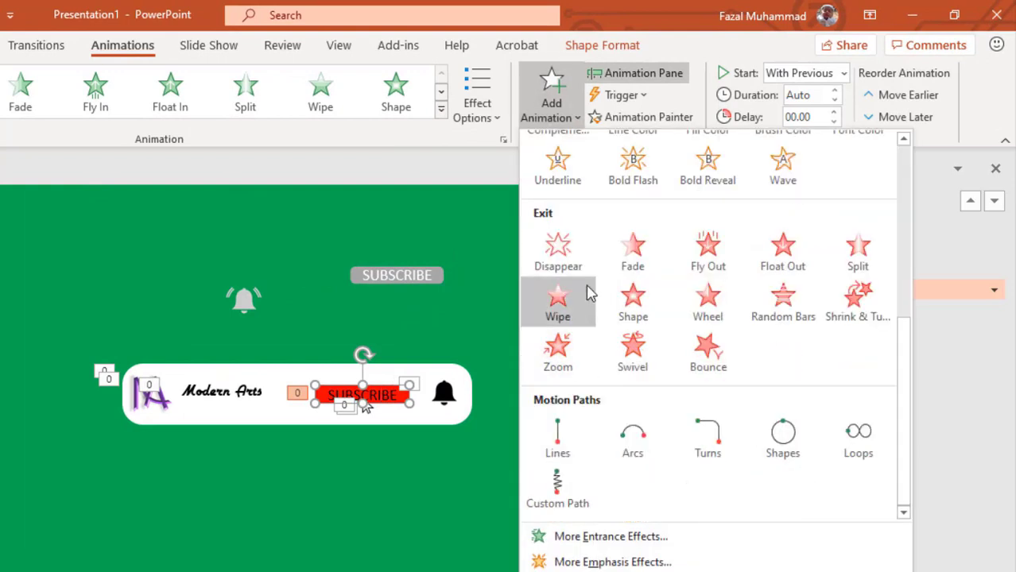
{"action": "left_click", "coordinate": [571, 260]}
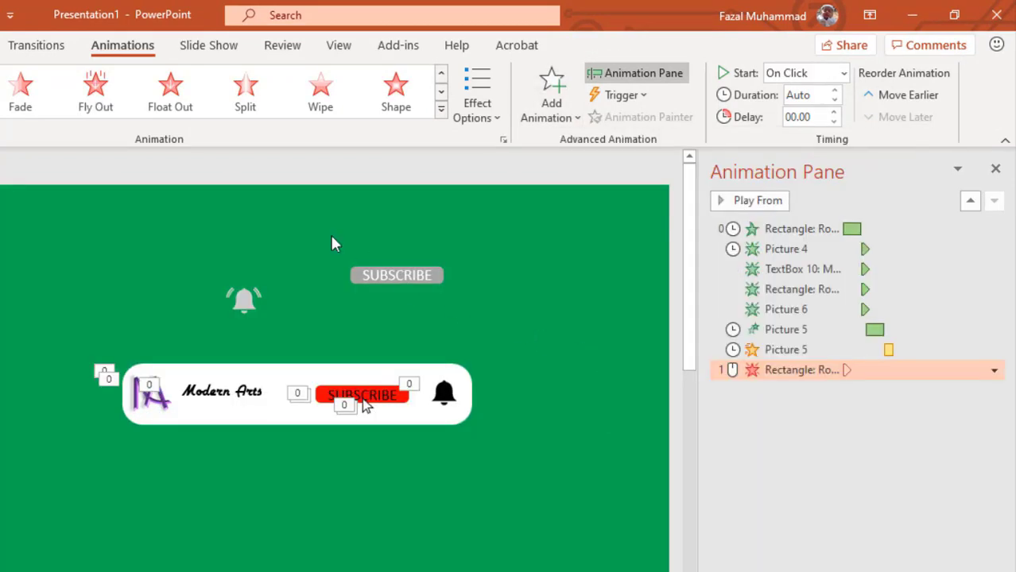
Set the red button's Disappear animation to start With Previous with a 0.50-second delay, and preview the sequence.
{"action": "left_click", "coordinate": [844, 74]}
{"action": "left_click", "coordinate": [805, 113]}
{"action": "left_click", "coordinate": [833, 113]}
{"action": "left_click", "coordinate": [22, 67]}
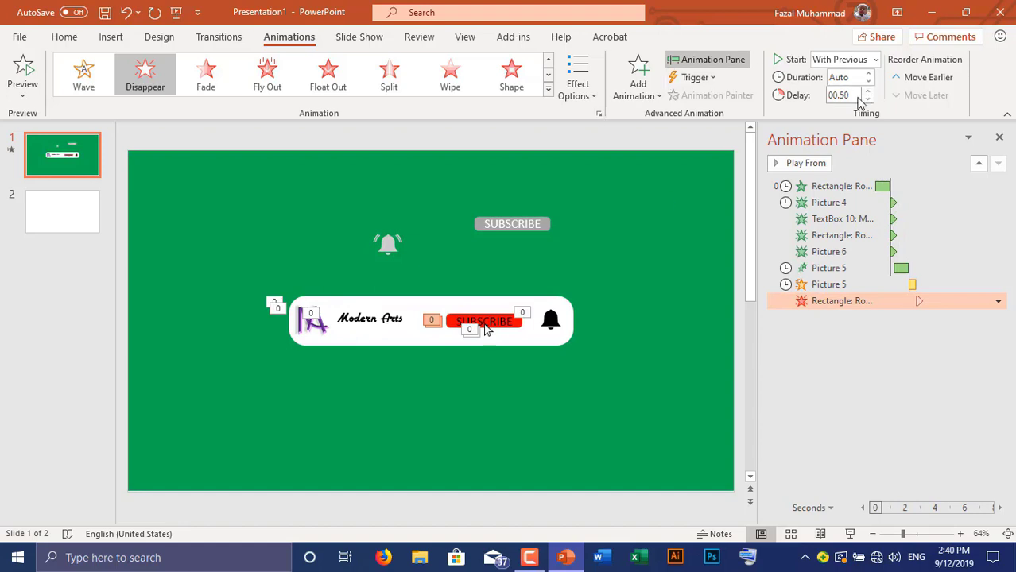
{"action": "left_click", "coordinate": [23, 70]}
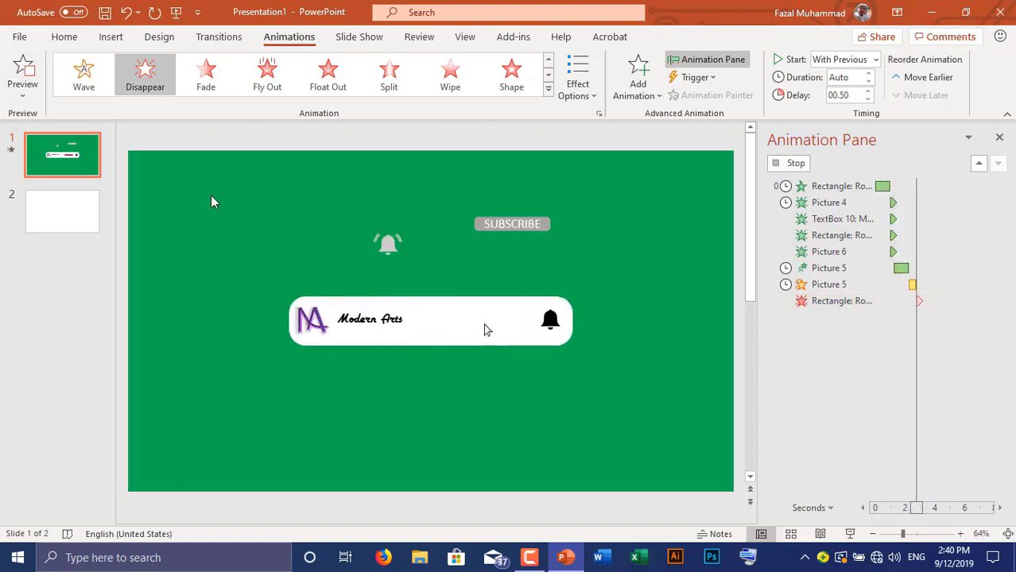
Move the gray SUBSCRIBE button onto the white bar, directly over the red SUBSCRIBE button.
{"action": "left_click", "coordinate": [539, 222]}
{"action": "left_click_drag", "start_coordinate": [517, 313], "coordinate": [506, 316]}
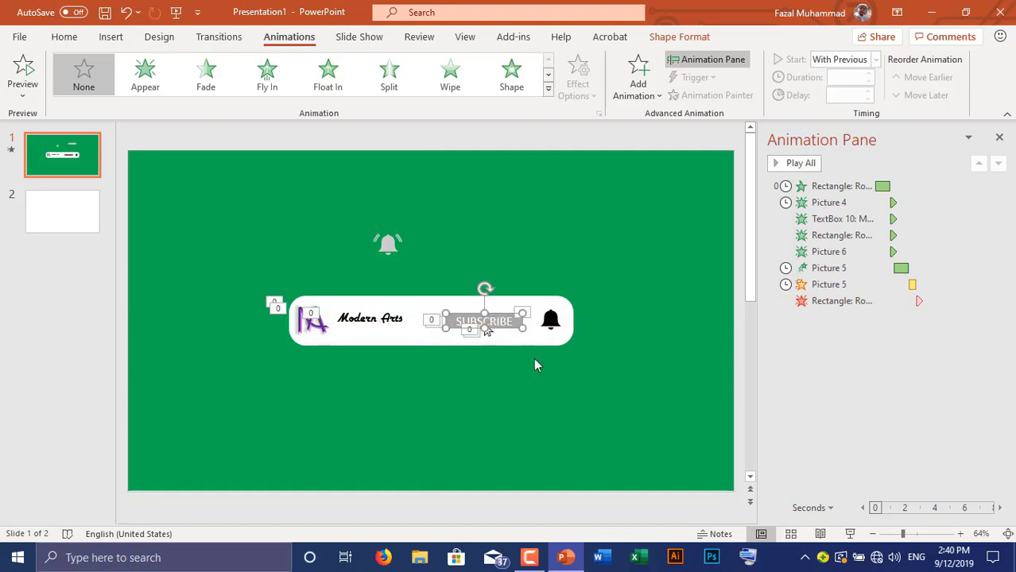
{"action": "left_click", "coordinate": [616, 338]}
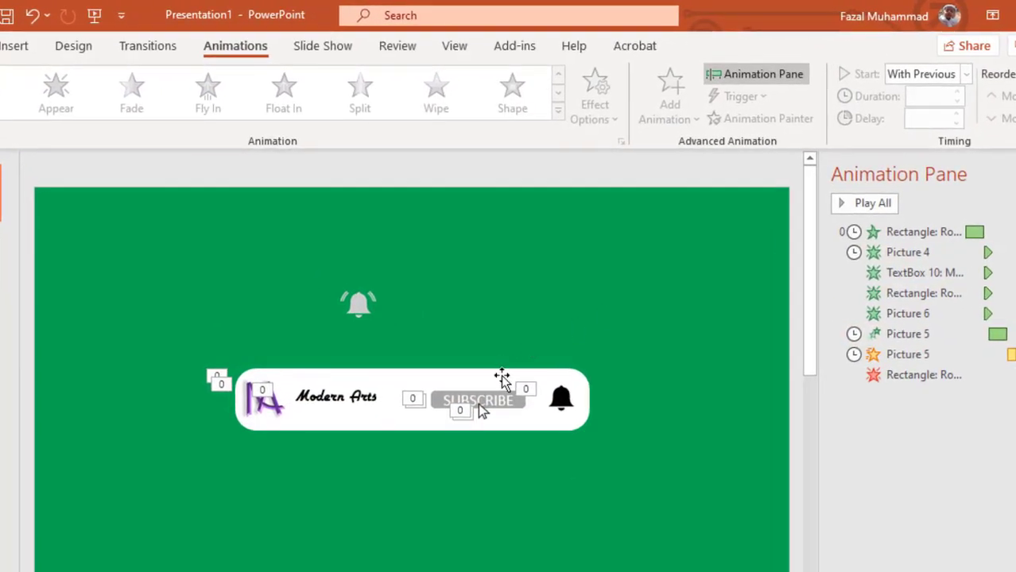
Add an Appear entrance animation to the gray SUBSCRIBE button, starting With Previous with a 0.50-second delay, and preview the sequence.
{"action": "left_click", "coordinate": [503, 398]}
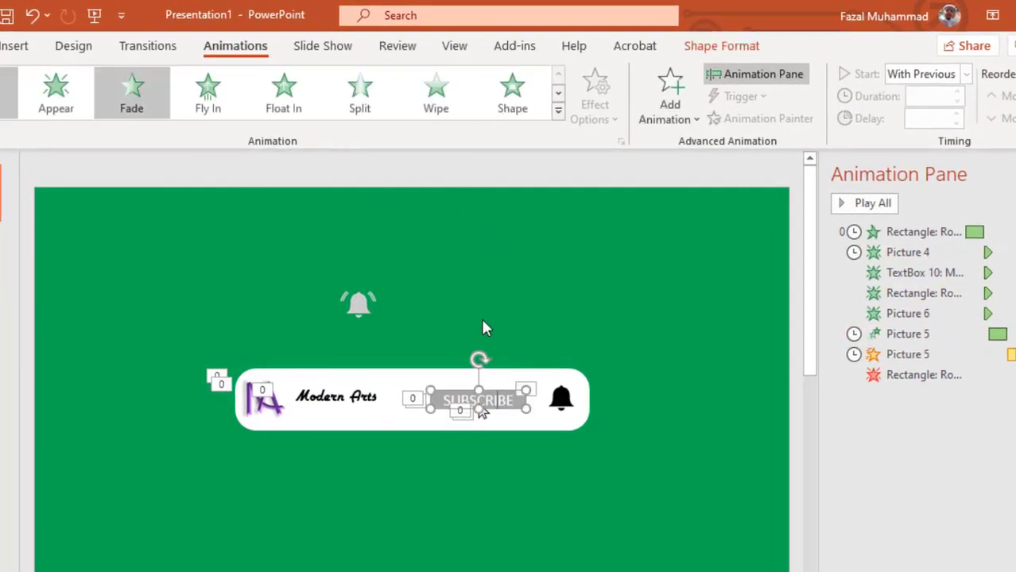
{"action": "left_click", "coordinate": [56, 91]}
{"action": "left_click", "coordinate": [964, 74]}
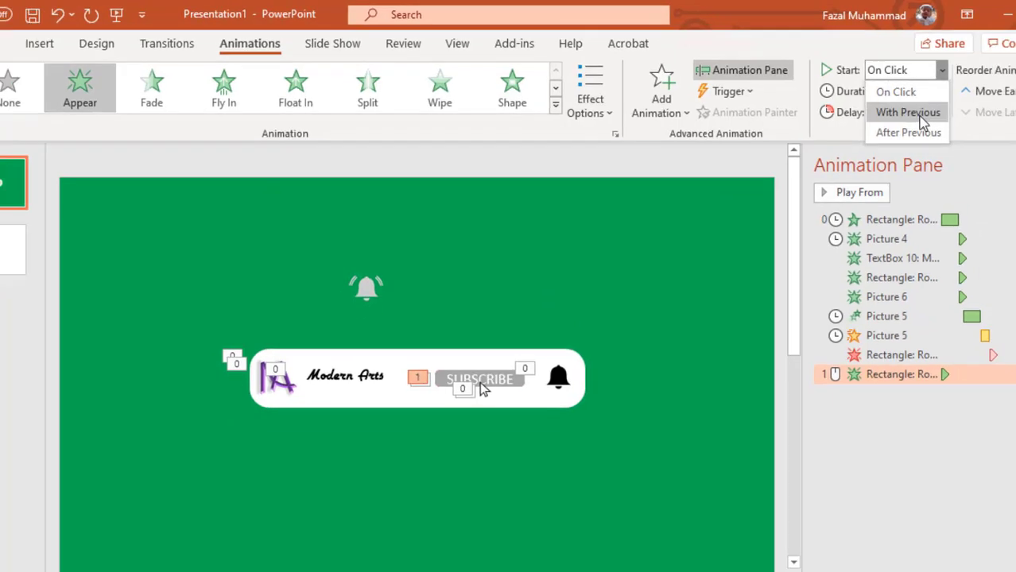
{"action": "left_click", "coordinate": [918, 117]}
{"action": "left_click", "coordinate": [42, 70]}
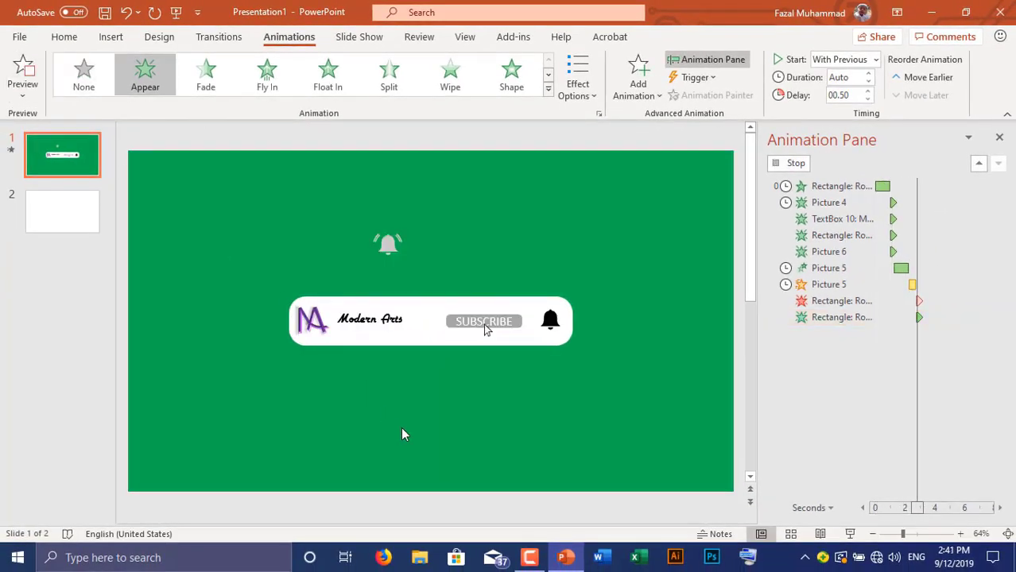
Add a Lines motion path to the cursor picture and set its direction to Right.
{"action": "left_click", "coordinate": [485, 331]}
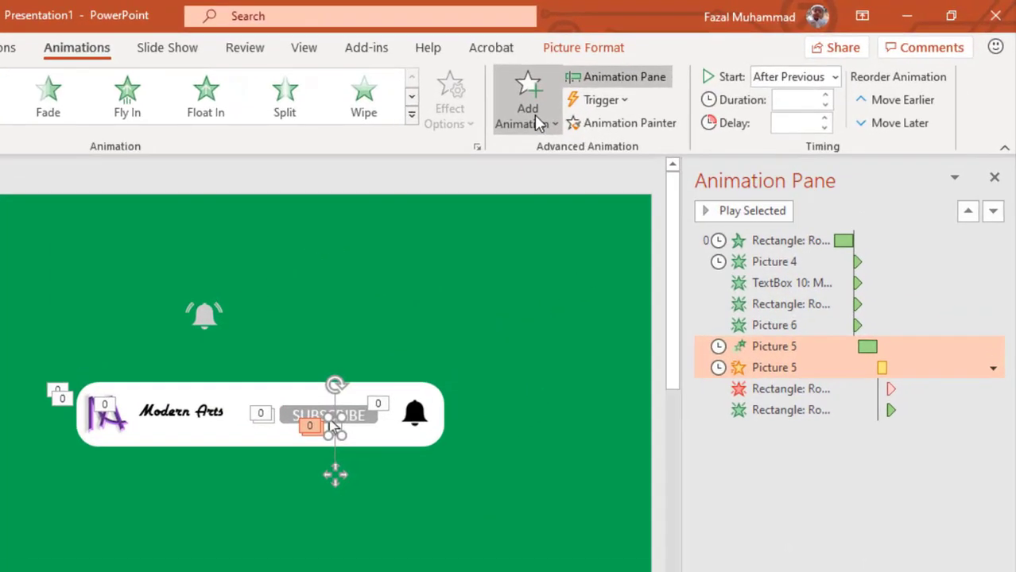
{"action": "left_click", "coordinate": [530, 115]}
{"action": "scroll", "coordinate": [620, 477], "scroll_direction": "down", "scroll_amount": 5}
{"action": "left_click", "coordinate": [614, 473]}
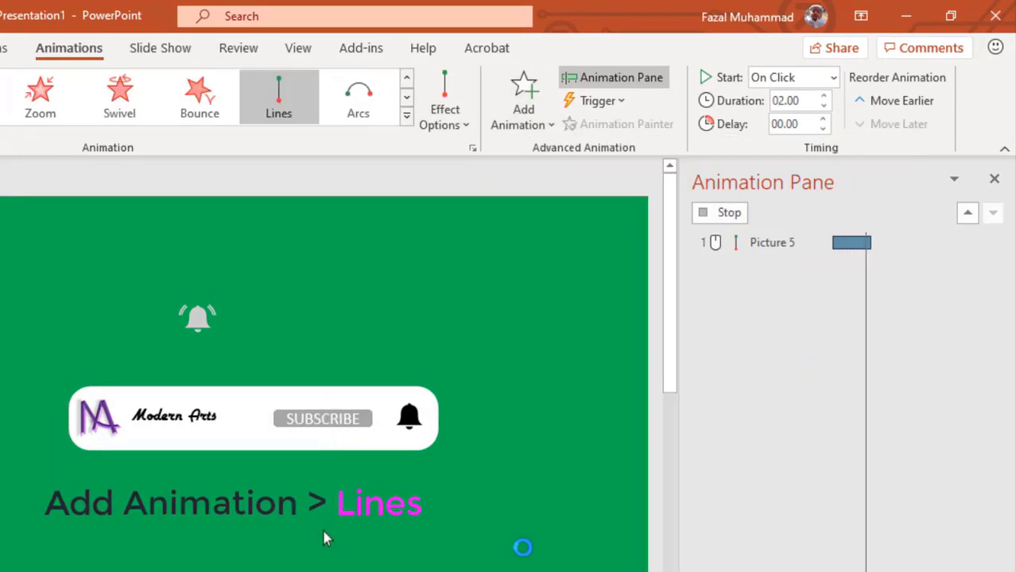
{"action": "left_click", "coordinate": [445, 108]}
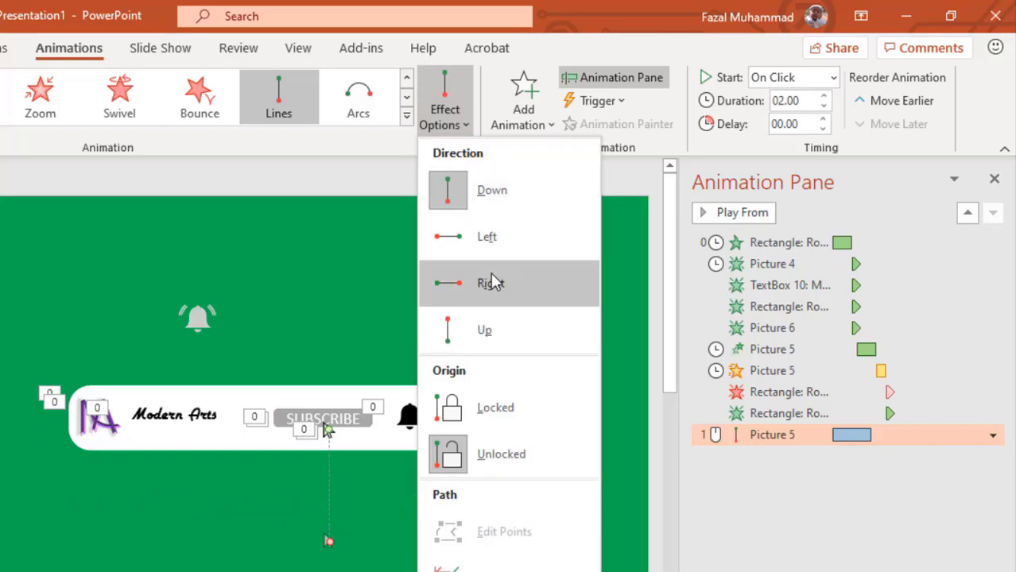
{"action": "left_click", "coordinate": [490, 283]}
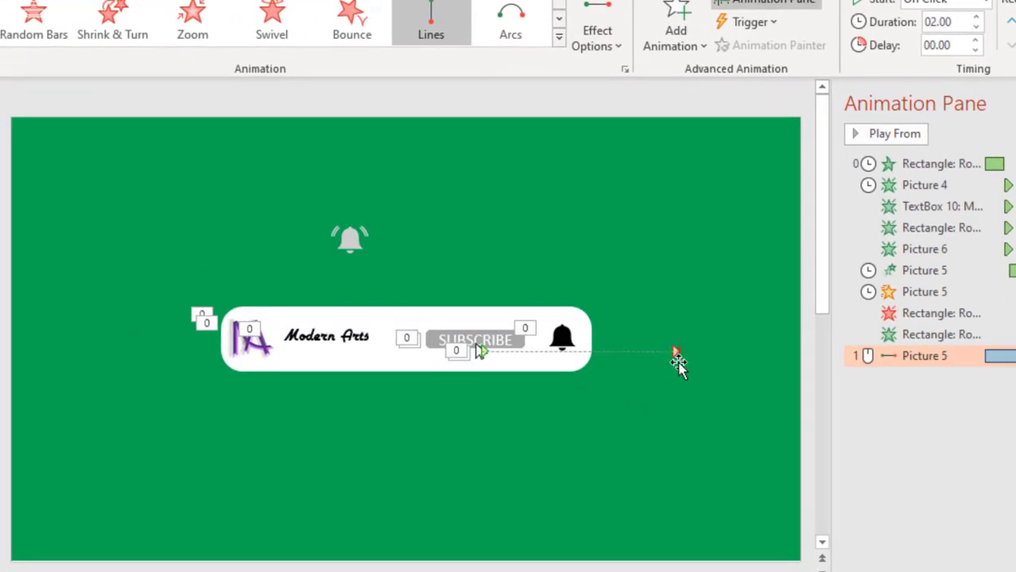
Shorten the cursor's motion path so that it ends at the black bell.
{"action": "left_click", "coordinate": [675, 350]}
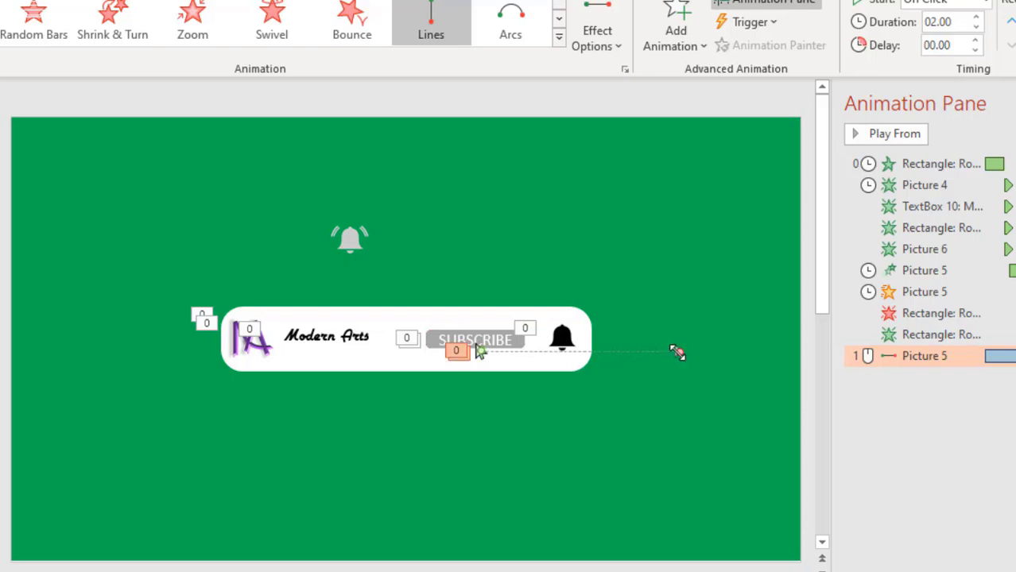
{"action": "left_click_drag", "start_coordinate": [675, 351], "coordinate": [568, 352]}
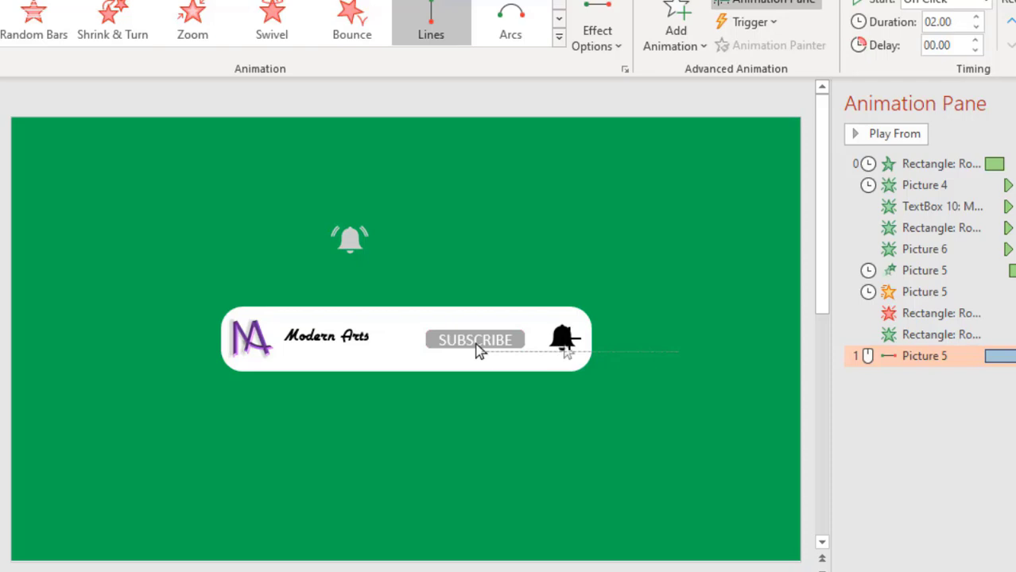
{"action": "left_click", "coordinate": [641, 441]}
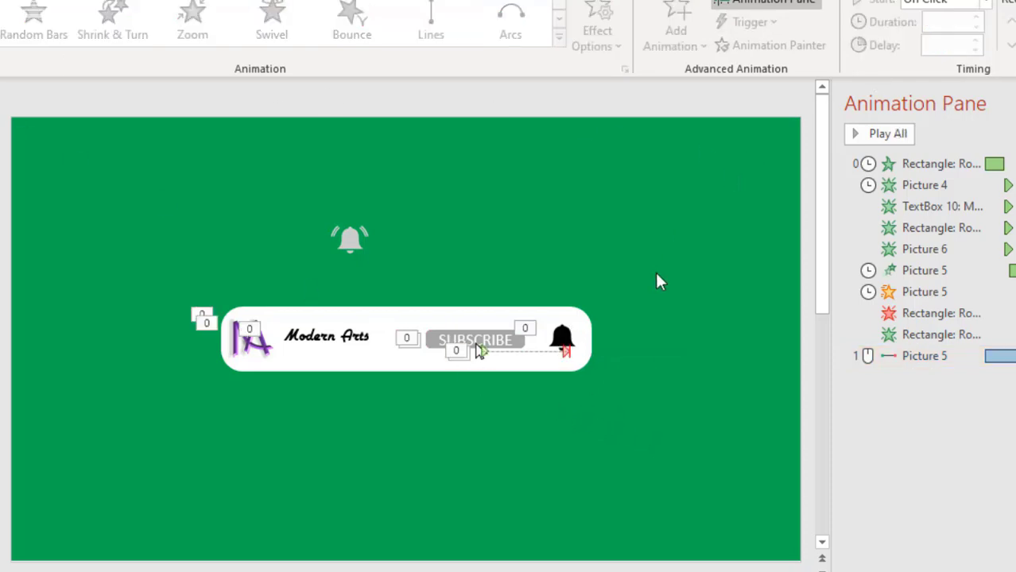
Set the cursor's motion path to start After Previous with a 0.25-second delay, and preview the sequence.
{"action": "left_click", "coordinate": [964, 355]}
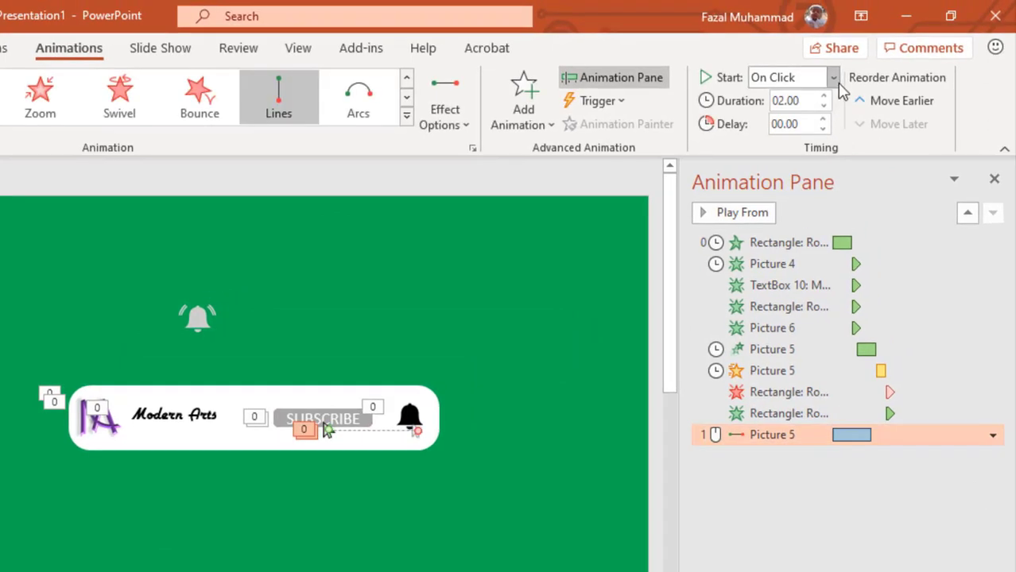
{"action": "left_click", "coordinate": [835, 79]}
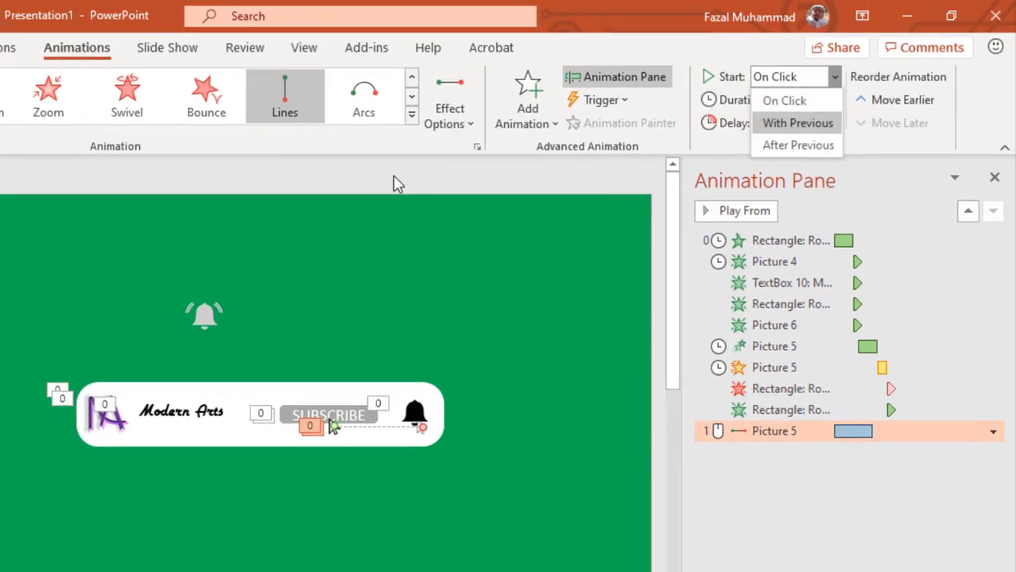
{"action": "key", "text": "Down"}
{"action": "key", "text": "Return"}
{"action": "left_click", "coordinate": [24, 71]}
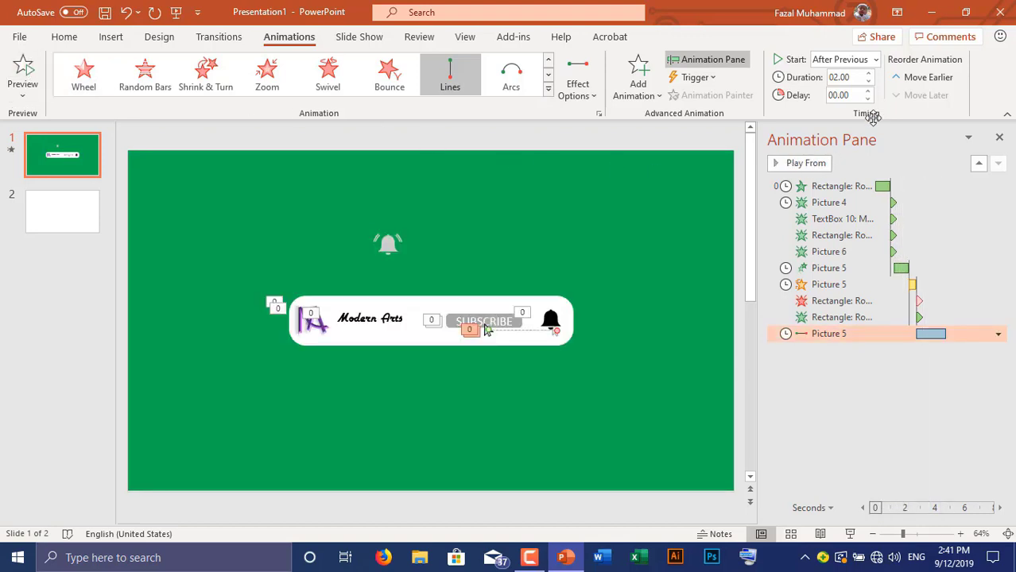
{"action": "left_click", "coordinate": [32, 70]}
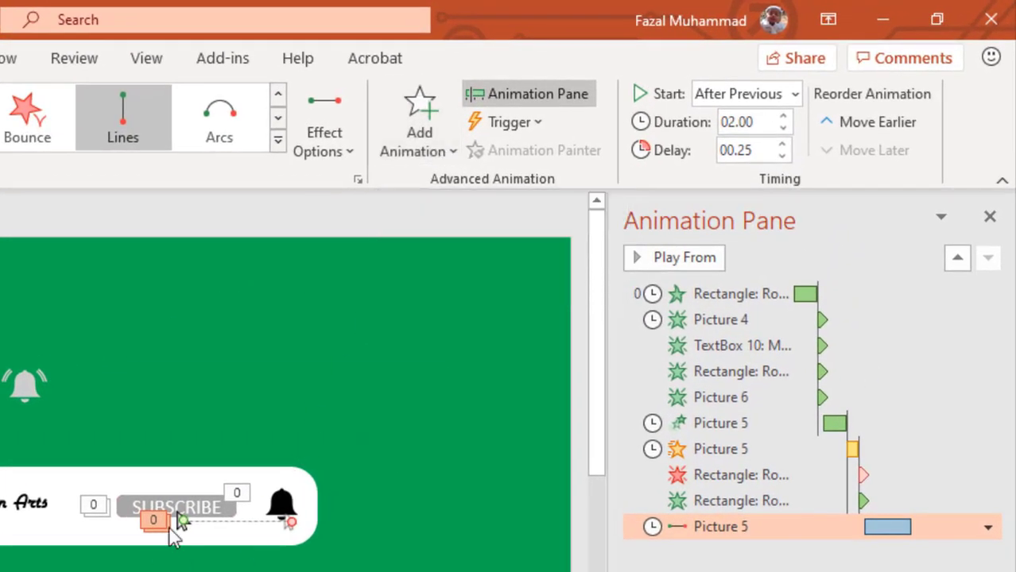
Add a second Pulse emphasis animation to the cursor after its motion path, starting After Previous, and preview the sequence.
{"action": "left_click", "coordinate": [182, 526]}
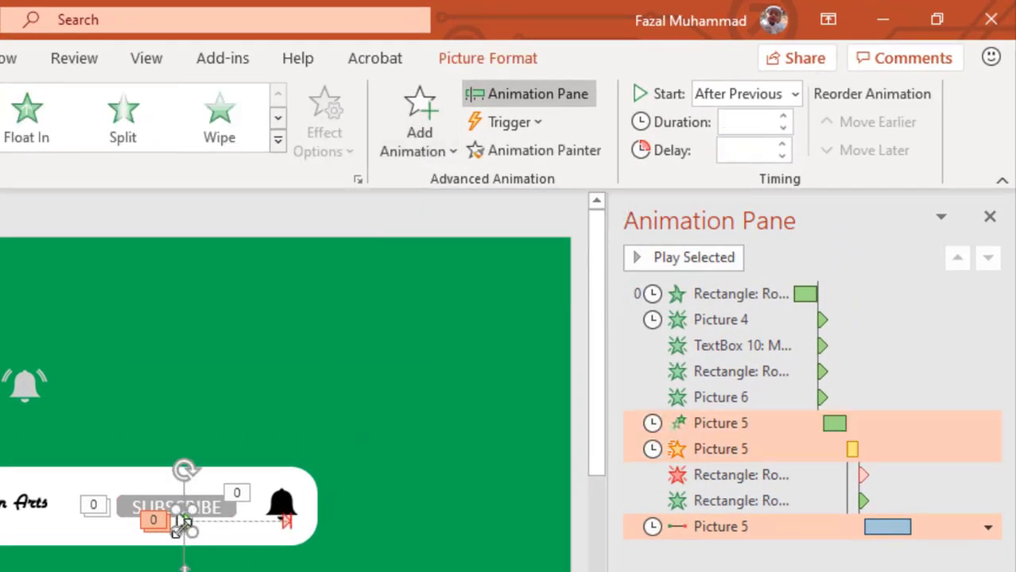
{"action": "left_click", "coordinate": [442, 149]}
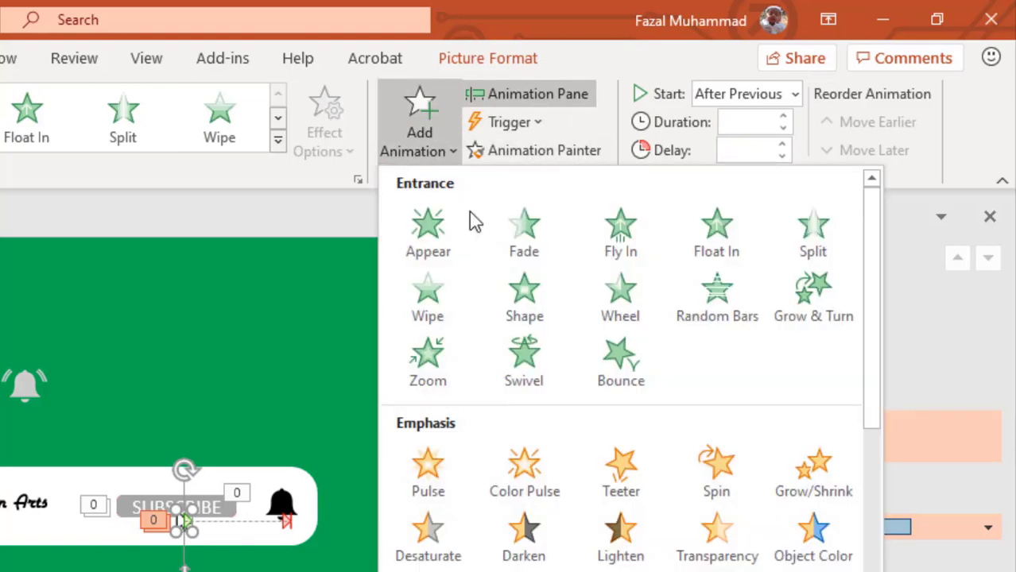
{"action": "left_click", "coordinate": [445, 489]}
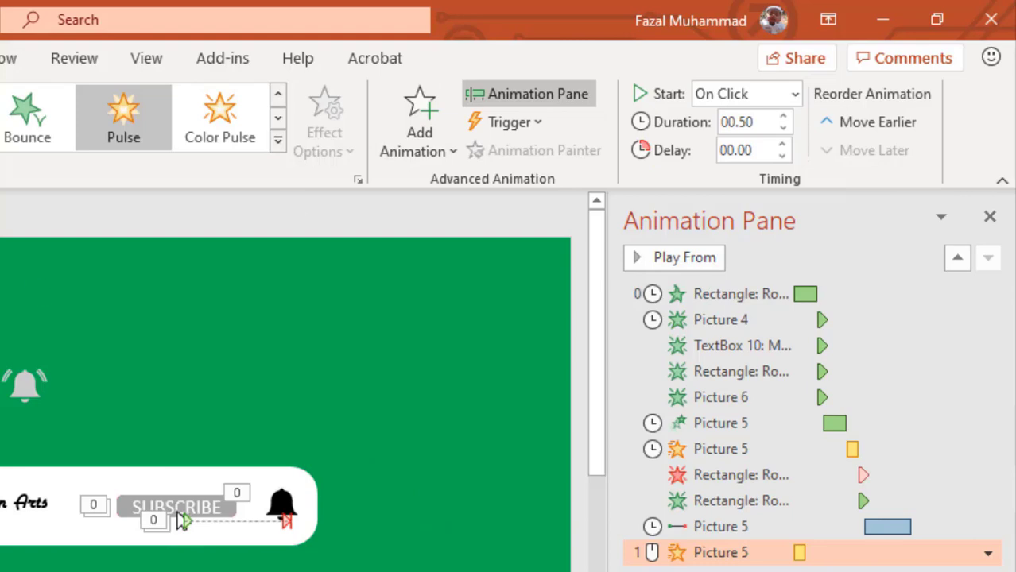
{"action": "left_click", "coordinate": [796, 96]}
{"action": "left_click", "coordinate": [772, 175]}
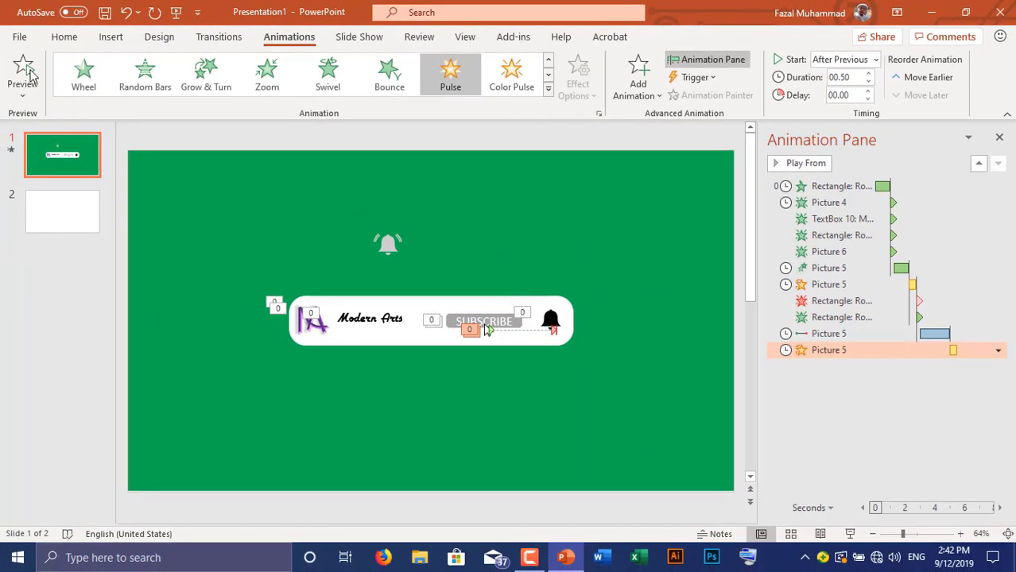
{"action": "left_click", "coordinate": [30, 74]}
Add a Disappear exit animation to the black bell, starting After Previous with a 0.25-second delay.
{"action": "left_click", "coordinate": [549, 319]}
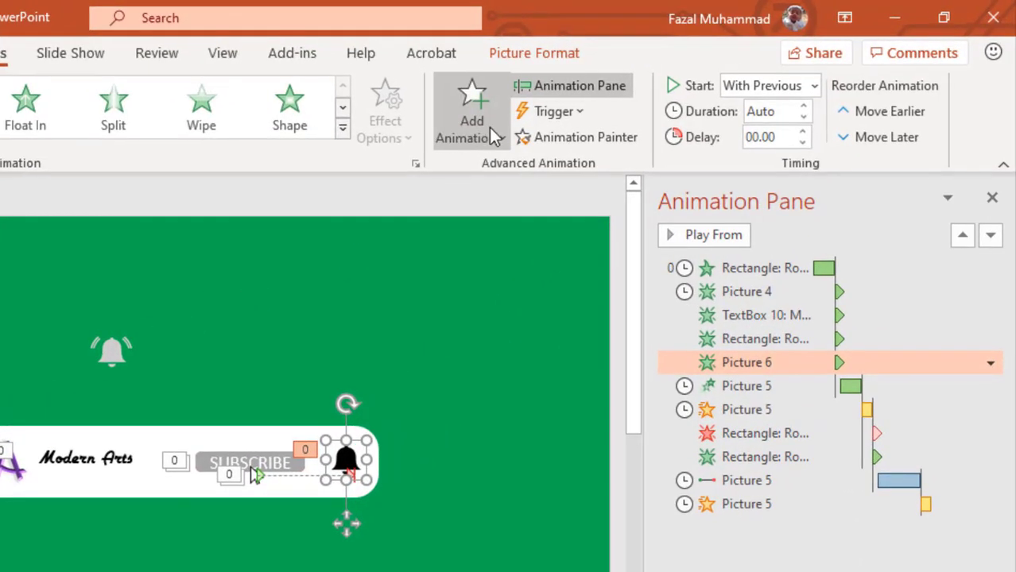
{"action": "left_click", "coordinate": [540, 120]}
{"action": "scroll", "coordinate": [575, 387], "scroll_direction": "down", "scroll_amount": 5}
{"action": "left_click", "coordinate": [655, 407]}
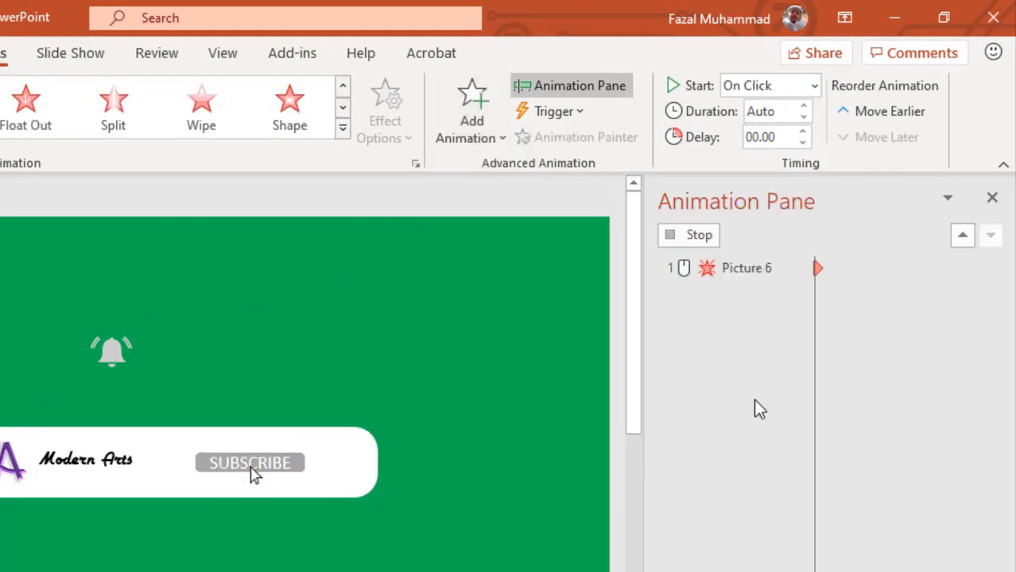
{"action": "left_click", "coordinate": [814, 85]}
{"action": "left_click", "coordinate": [792, 163]}
{"action": "left_click", "coordinate": [803, 131]}
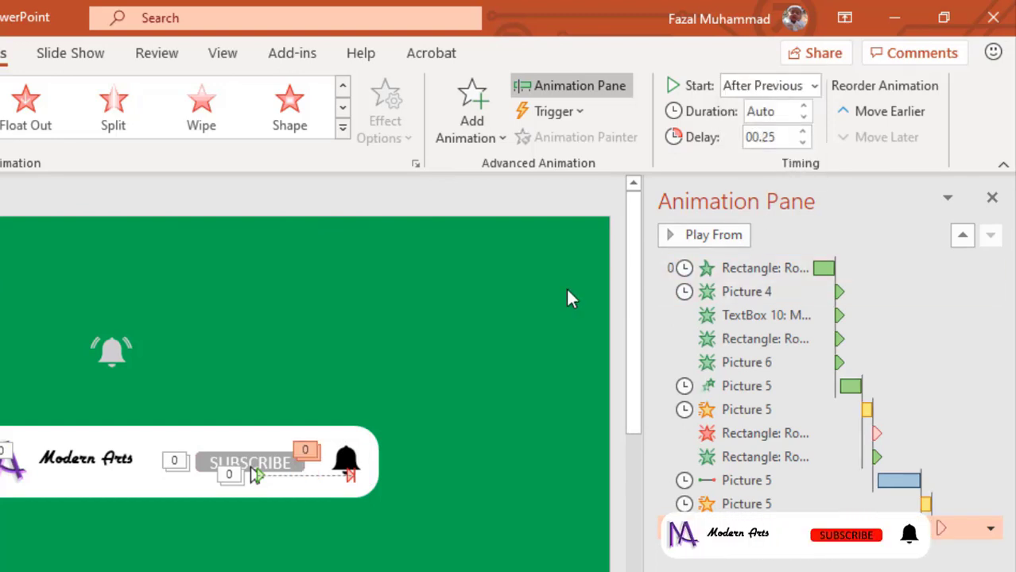
Move the gray ringing bell onto the white bar and align it over the black bell.
{"action": "left_click_drag", "start_coordinate": [109, 358], "coordinate": [344, 459]}
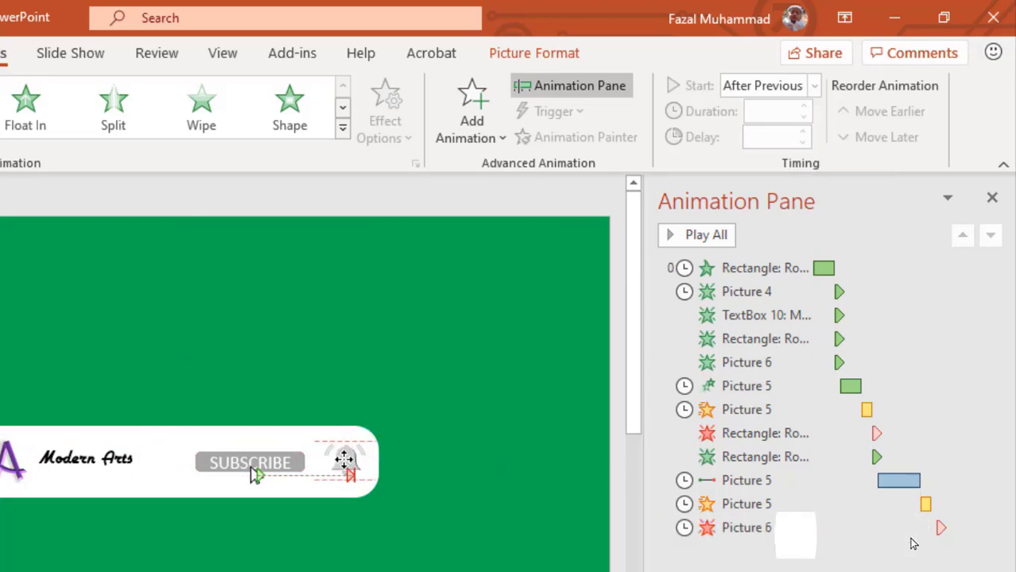
{"action": "left_click_drag", "start_coordinate": [345, 459], "coordinate": [346, 458]}
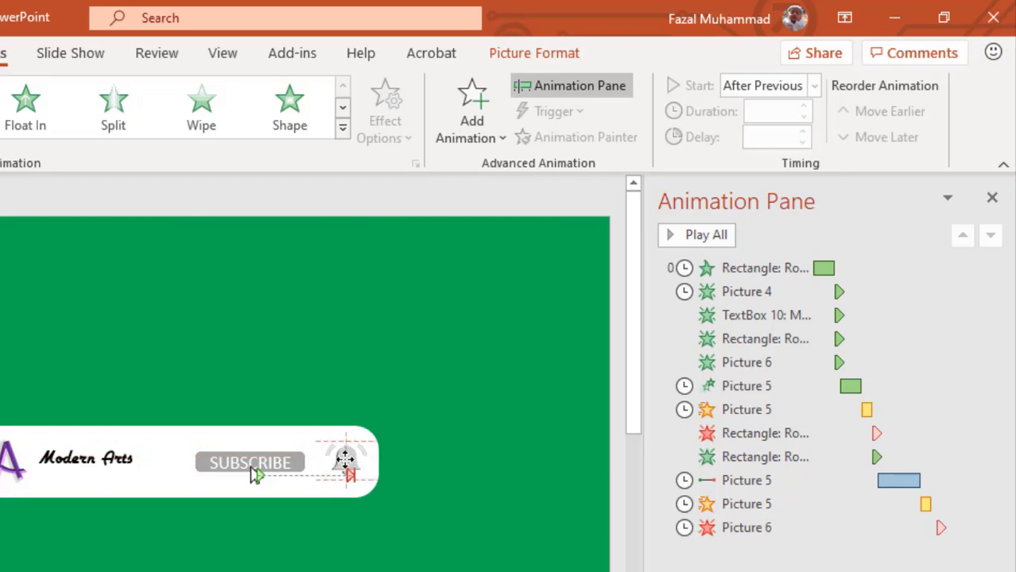
{"action": "left_click", "coordinate": [422, 489]}
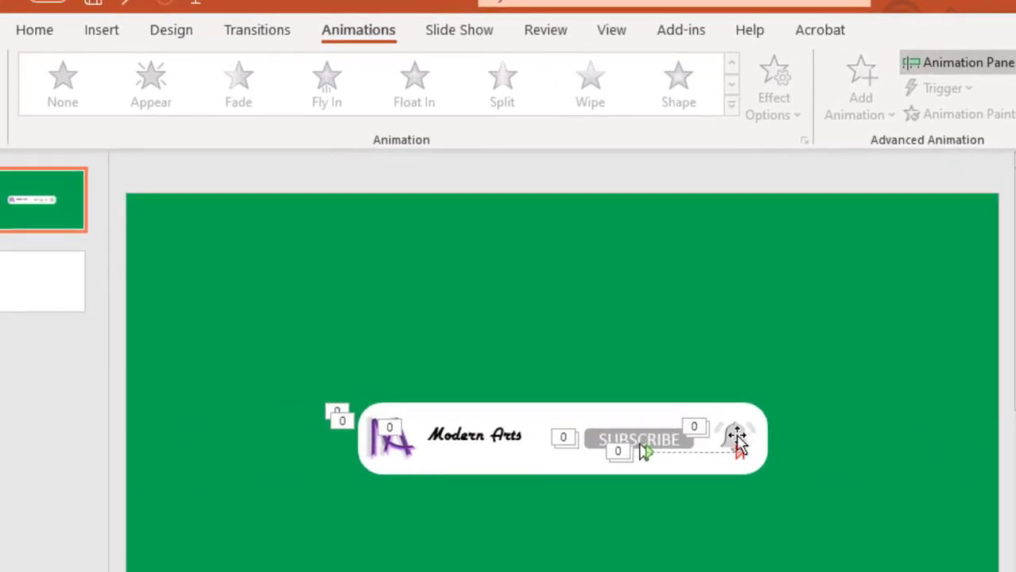
Add an Appear entrance animation to the gray ringing bell, starting With Previous with a 0.25-second delay, and preview the sequence.
{"action": "left_click", "coordinate": [346, 460]}
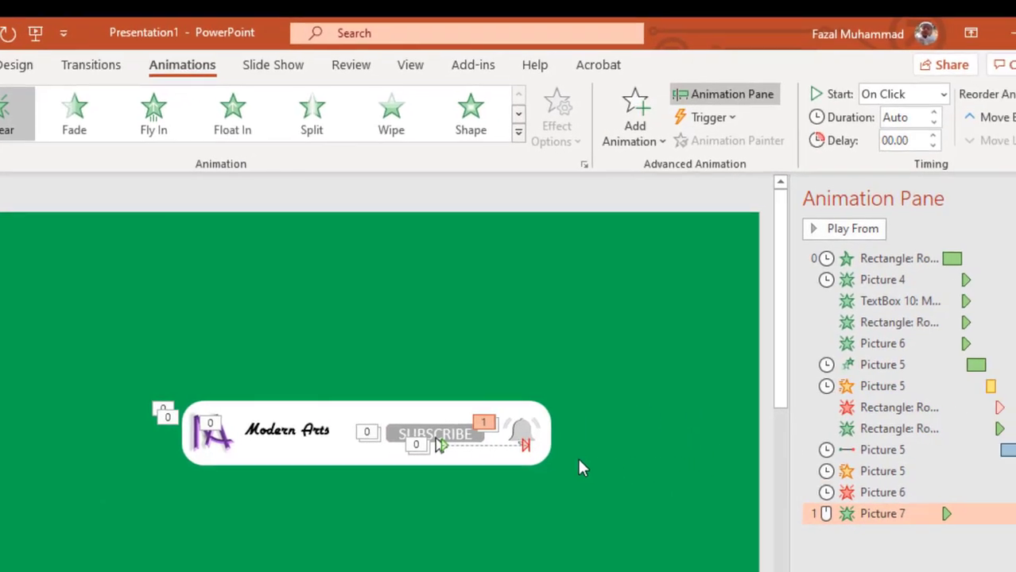
{"action": "left_click", "coordinate": [931, 96]}
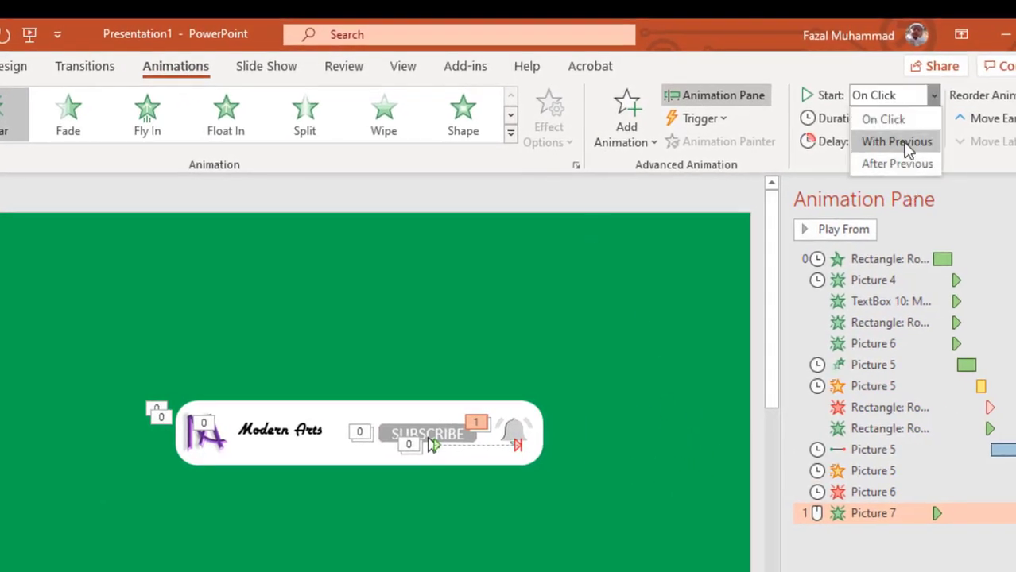
{"action": "left_click", "coordinate": [901, 141]}
{"action": "left_click", "coordinate": [24, 67]}
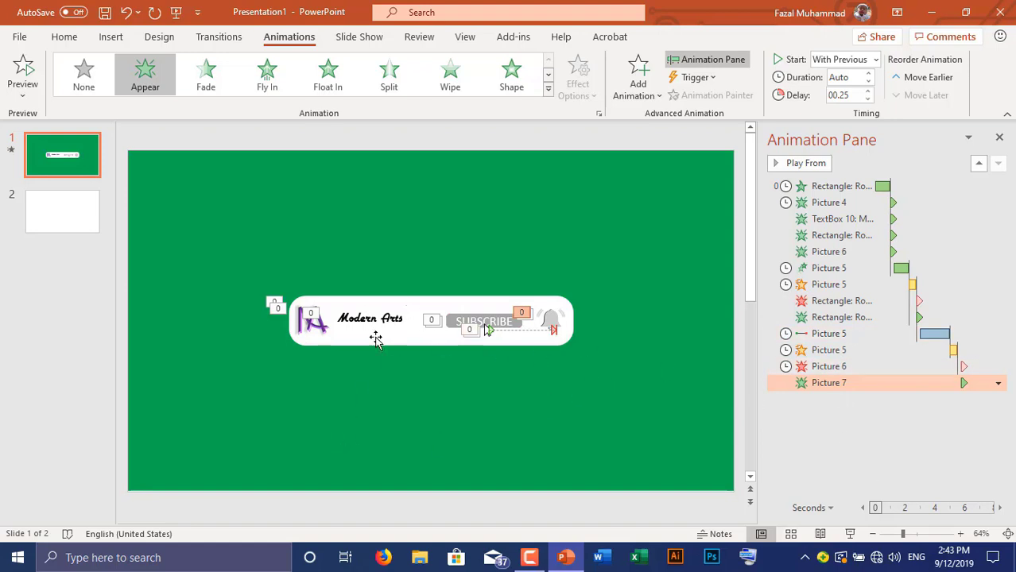
Add a Disappear exit animation to the logo picture on the white bar.
{"action": "left_click", "coordinate": [315, 327]}
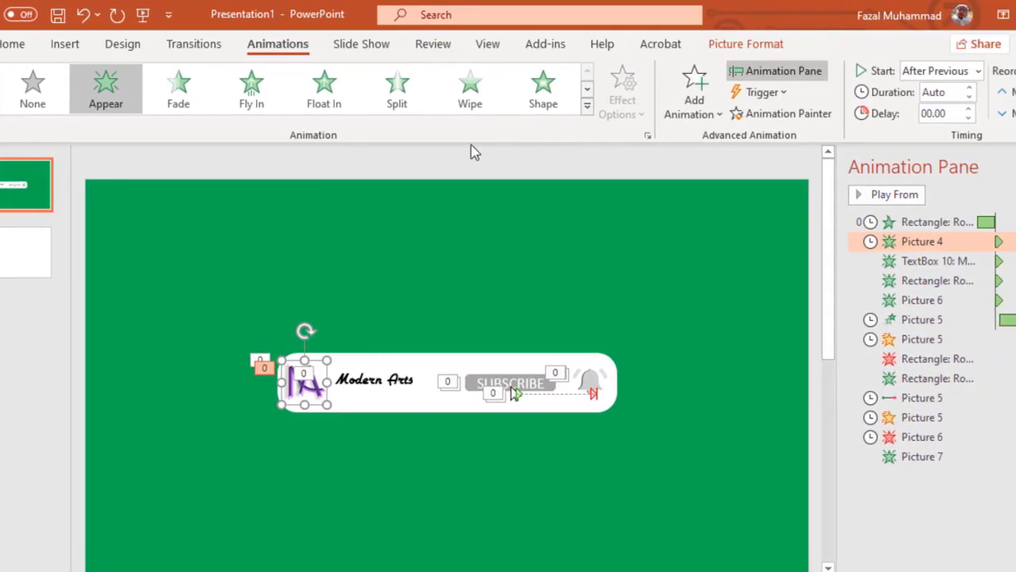
{"action": "left_click", "coordinate": [694, 97]}
{"action": "scroll", "coordinate": [755, 310], "scroll_direction": "down", "scroll_amount": 5}
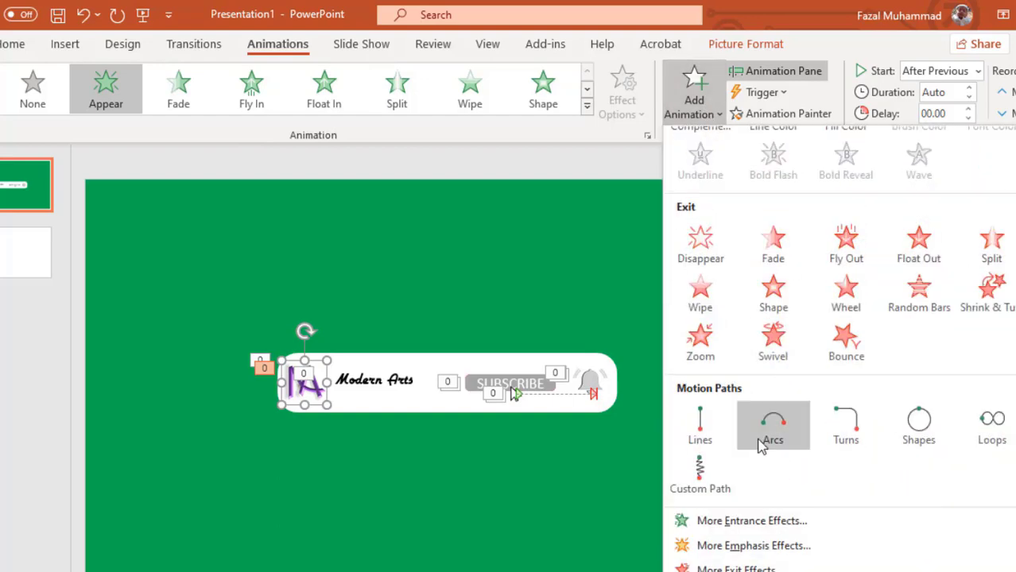
{"action": "left_click", "coordinate": [700, 241]}
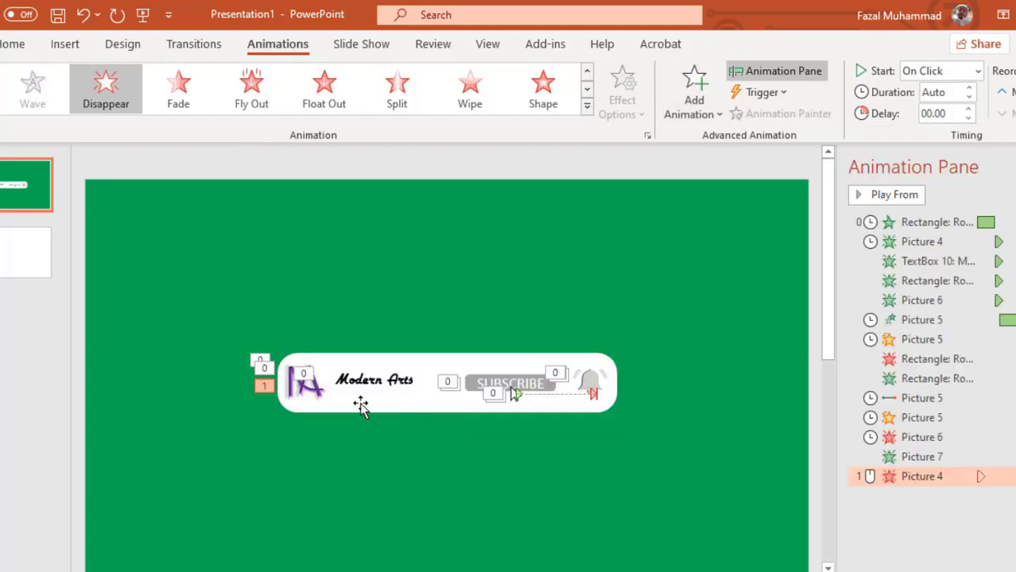
Set the logo picture's Disappear exit animation to start After Previous with a 0.75-second delay.
{"action": "left_click", "coordinate": [381, 381]}
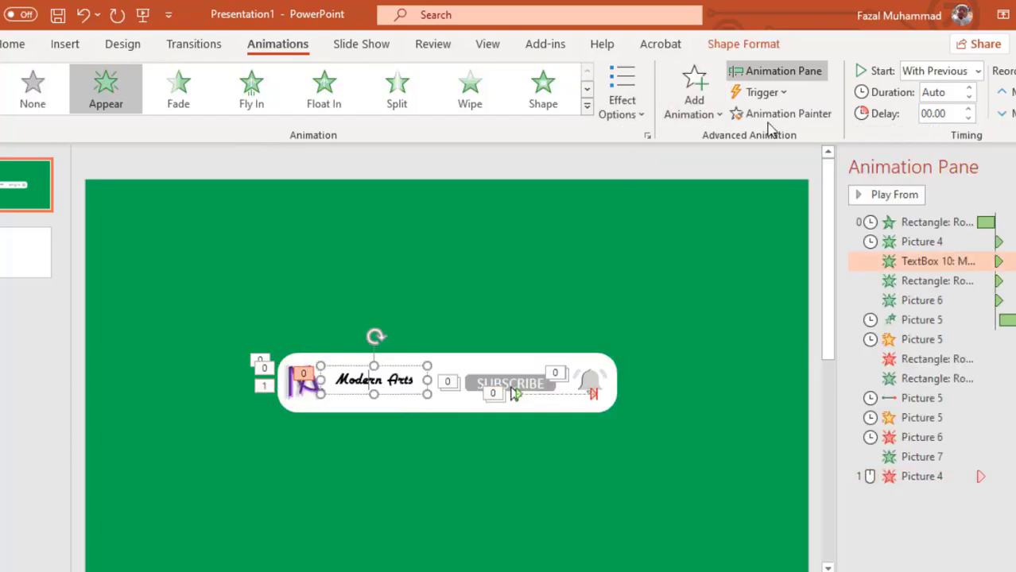
{"action": "left_click", "coordinate": [977, 71]}
{"action": "left_click", "coordinate": [306, 389]}
{"action": "left_click", "coordinate": [301, 389]}
{"action": "left_click", "coordinate": [922, 476]}
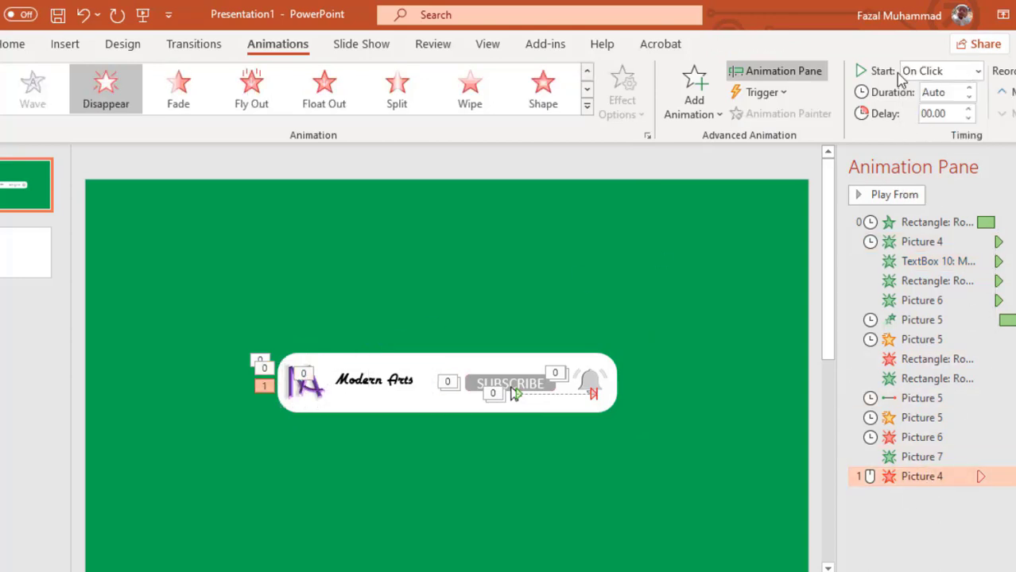
{"action": "left_click", "coordinate": [978, 70]}
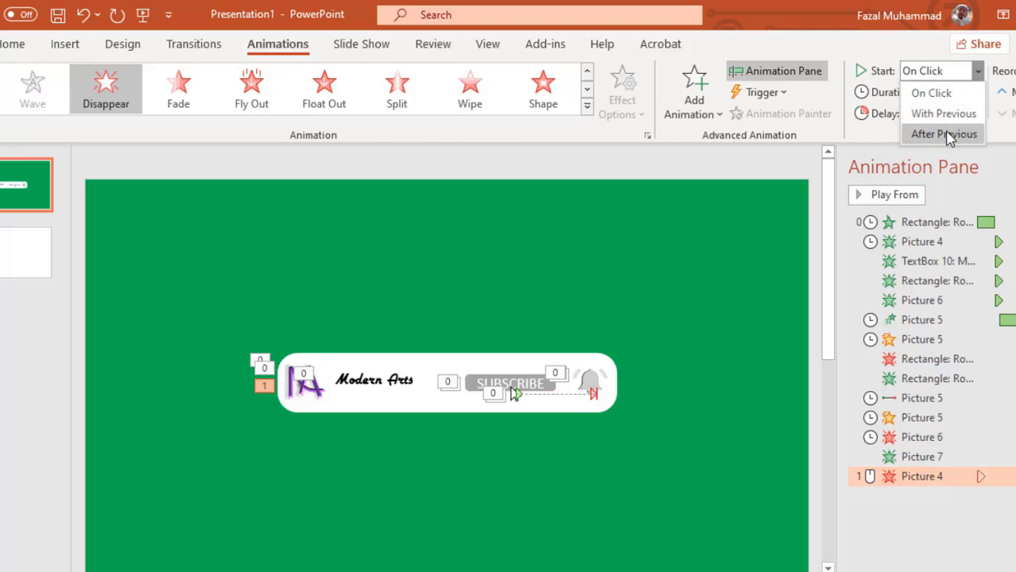
{"action": "left_click", "coordinate": [946, 133]}
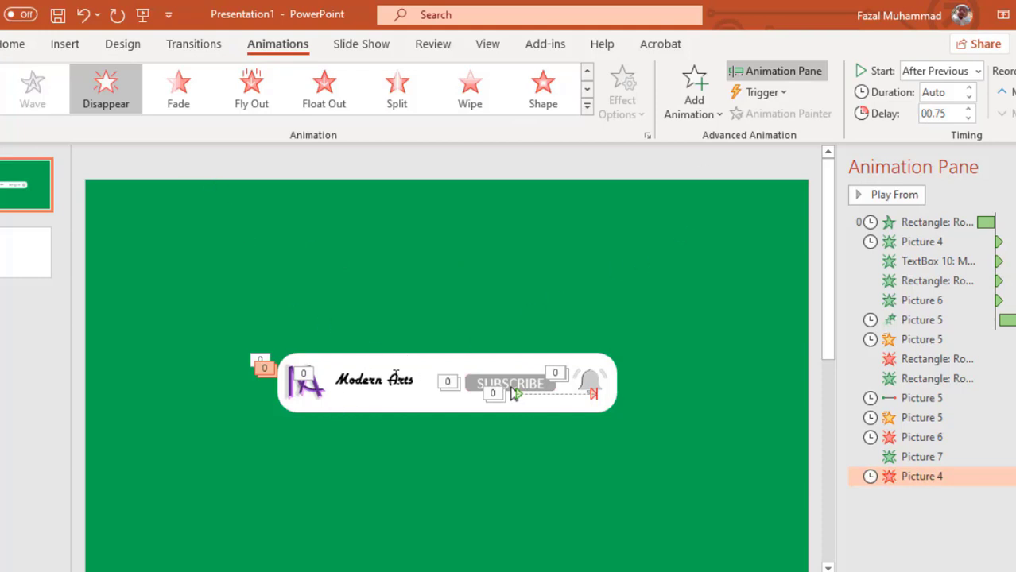
Add a Disappear exit animation to the Modern Arts text, starting With Previous with a 0.75-second delay.
{"action": "left_click", "coordinate": [398, 376]}
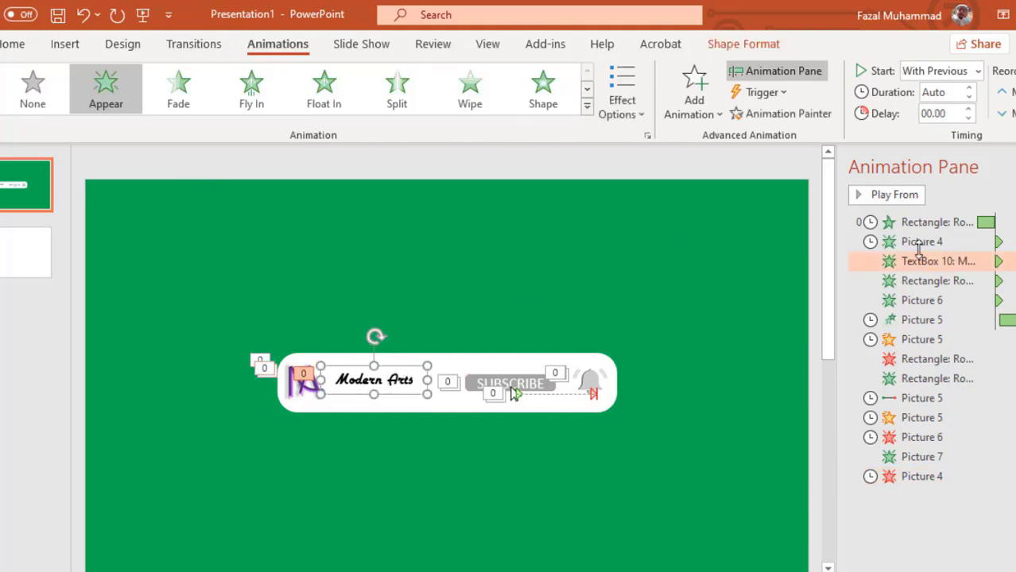
{"action": "left_click", "coordinate": [691, 104]}
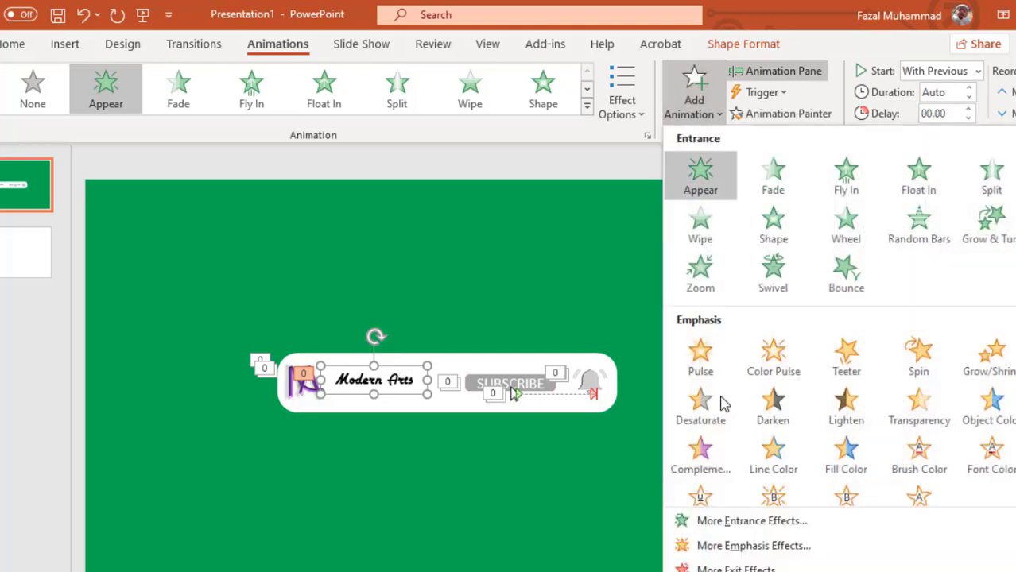
{"action": "scroll", "coordinate": [754, 318], "scroll_direction": "down", "scroll_amount": 5}
{"action": "left_click", "coordinate": [699, 257]}
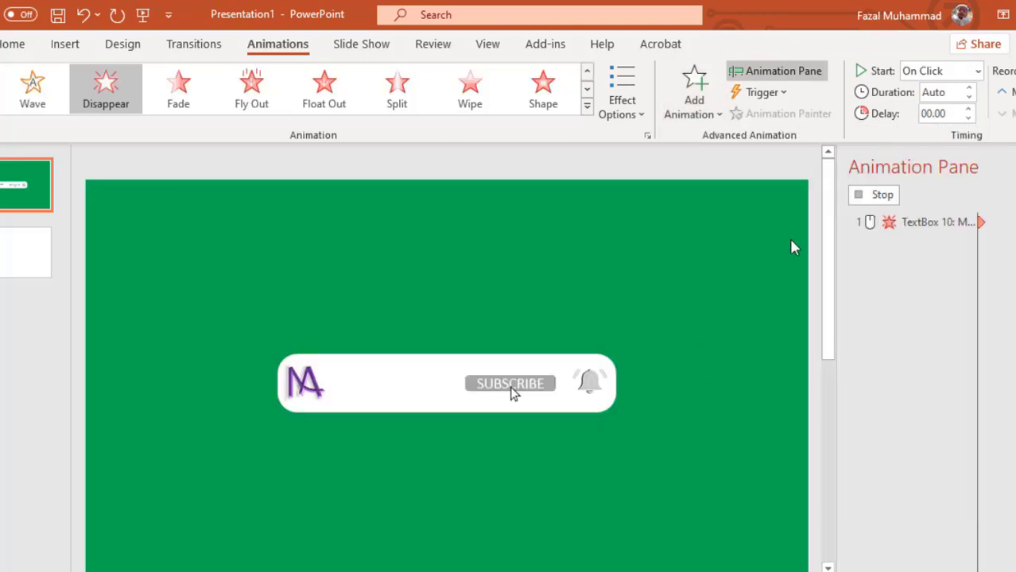
{"action": "left_click", "coordinate": [965, 70]}
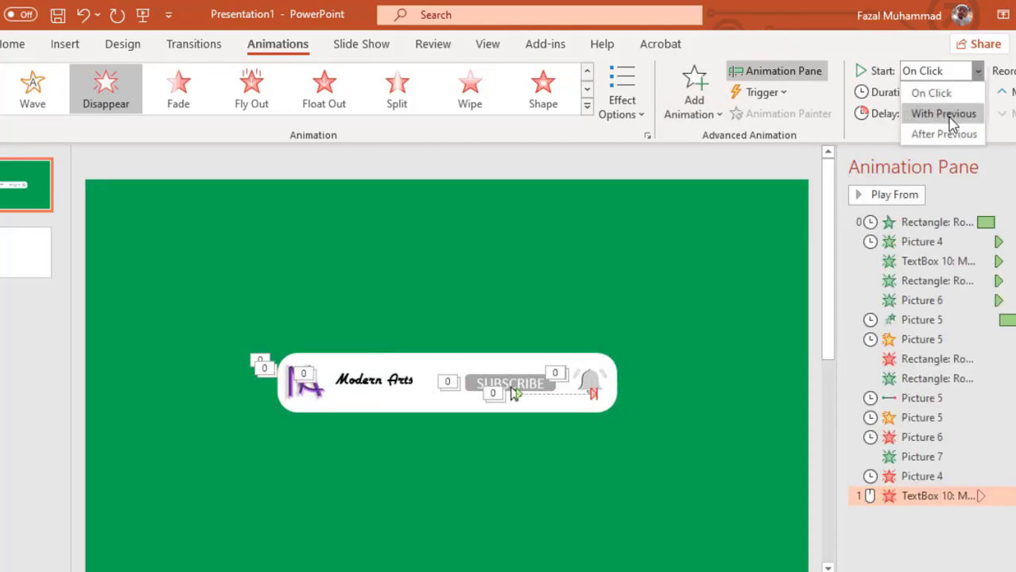
{"action": "key", "text": "Return"}
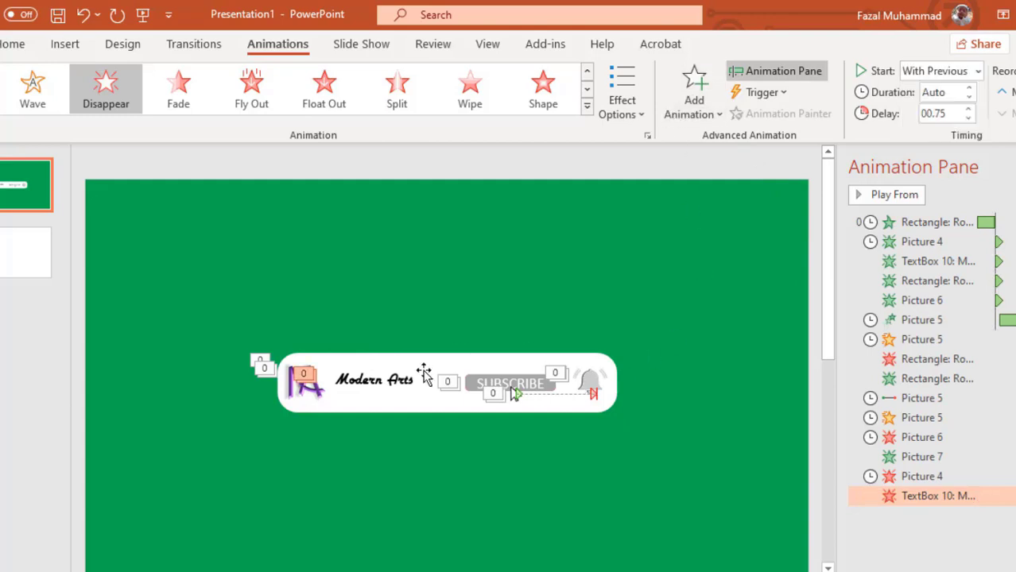
Add a Disappear exit animation to the gray SUBSCRIBE button, starting With Previous with the same delay as the text's exit.
{"action": "left_click", "coordinate": [476, 383]}
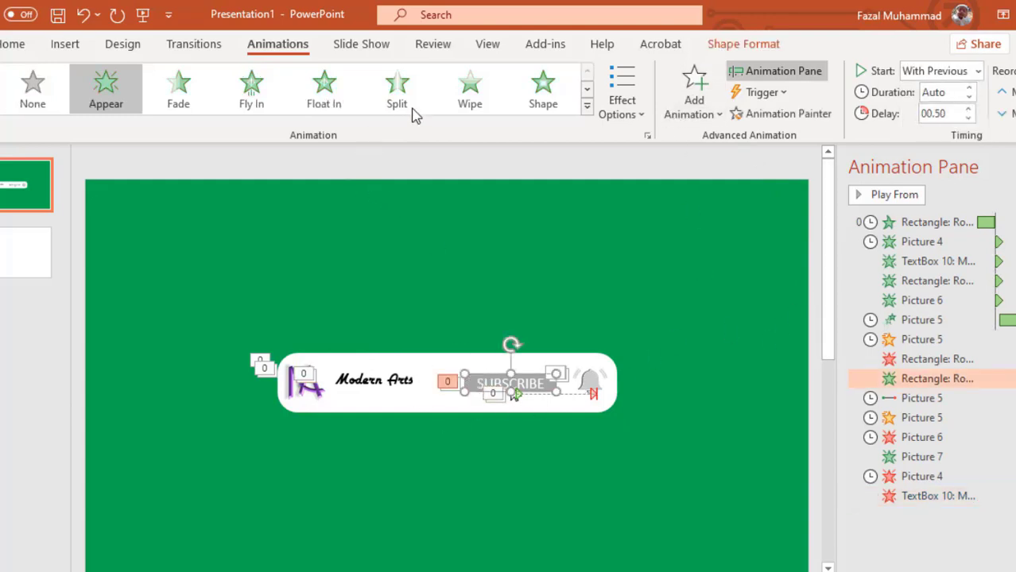
{"action": "left_click", "coordinate": [714, 117]}
{"action": "scroll", "coordinate": [716, 347], "scroll_direction": "down", "scroll_amount": 5}
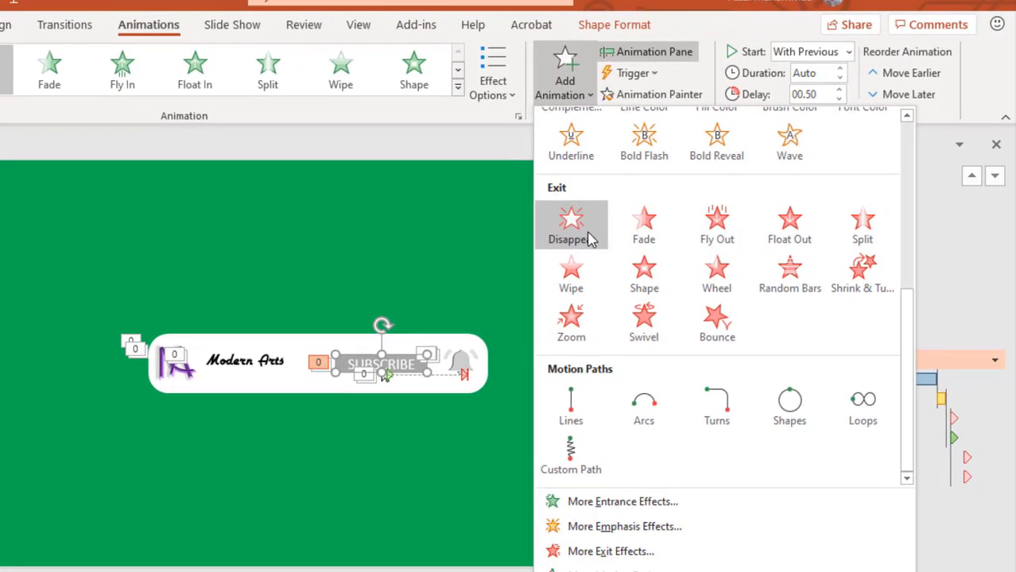
{"action": "left_click", "coordinate": [590, 238]}
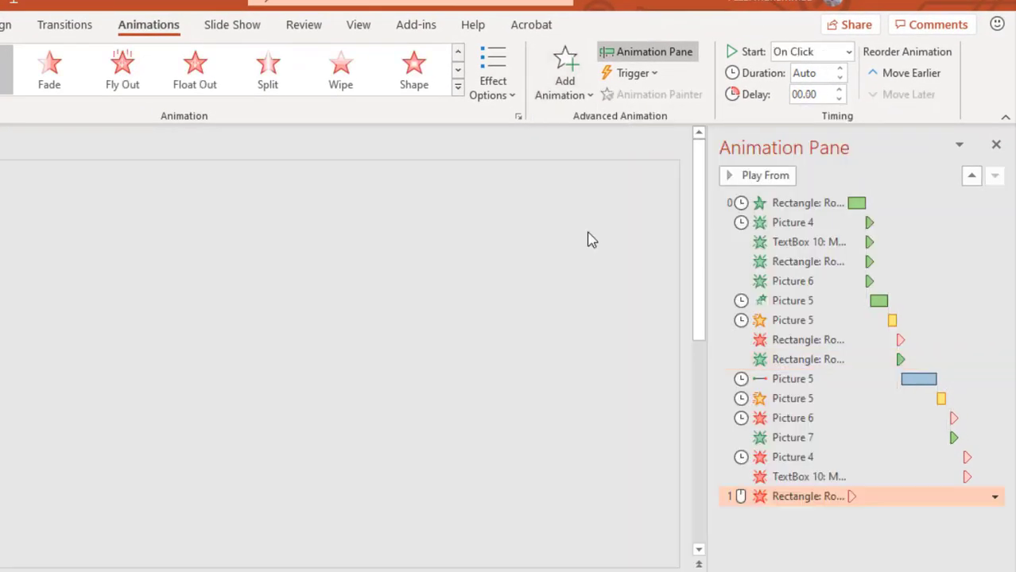
{"action": "left_click", "coordinate": [830, 54]}
{"action": "left_click", "coordinate": [805, 93]}
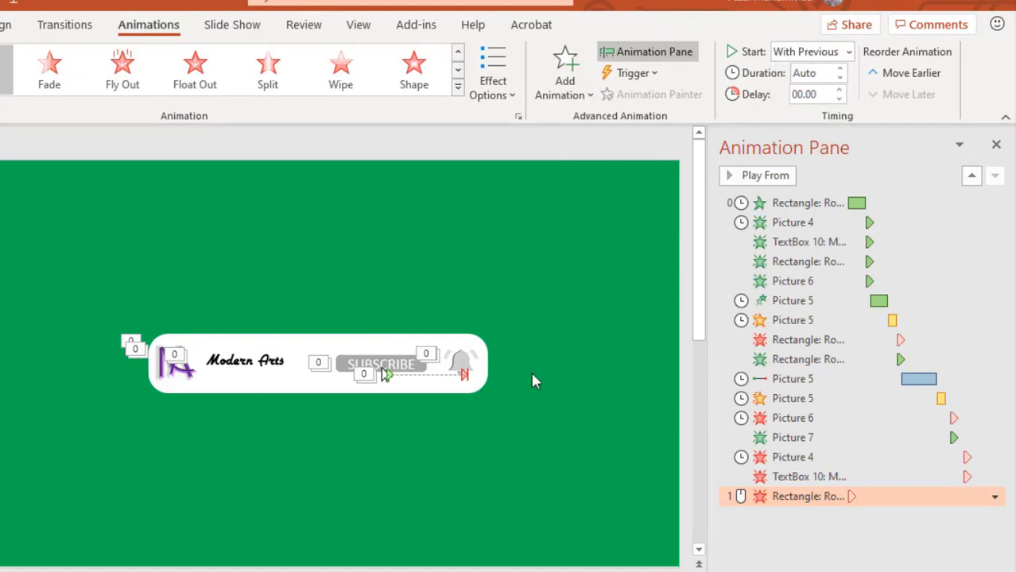
Add a Disappear exit animation to the gray ringing bell, starting With Previous with a 0.75-second delay, and preview the slide's animations.
{"action": "left_click", "coordinate": [465, 364]}
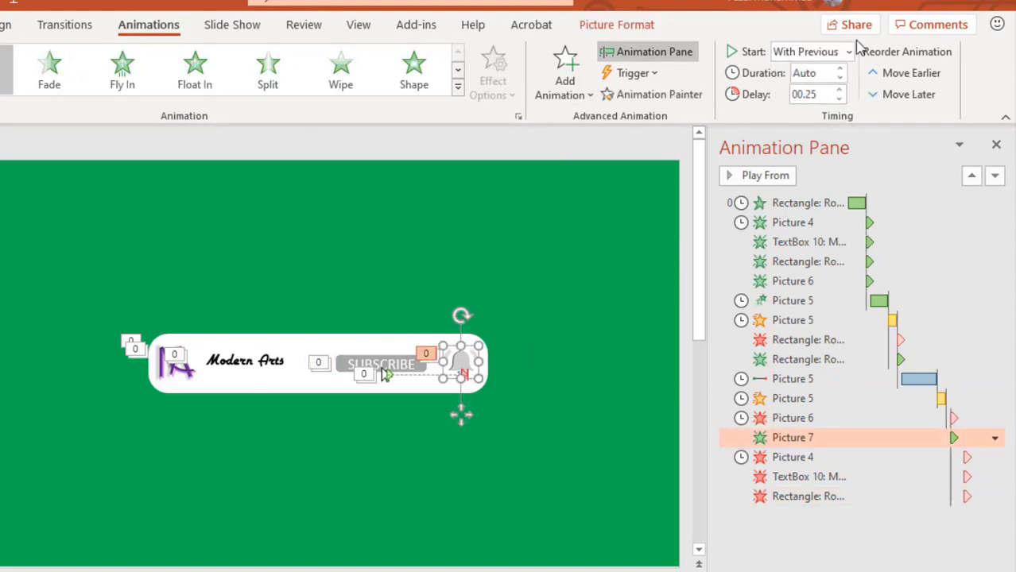
{"action": "left_click", "coordinate": [565, 75]}
{"action": "scroll", "coordinate": [590, 171], "scroll_direction": "down", "scroll_amount": 5}
{"action": "left_click", "coordinate": [598, 247]}
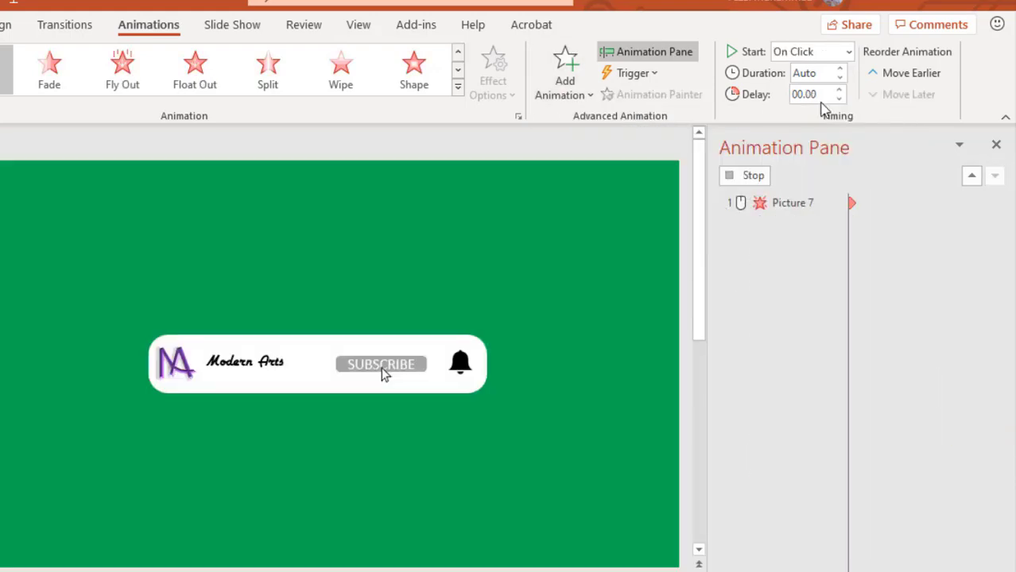
{"action": "left_click", "coordinate": [811, 52]}
{"action": "left_click", "coordinate": [812, 94]}
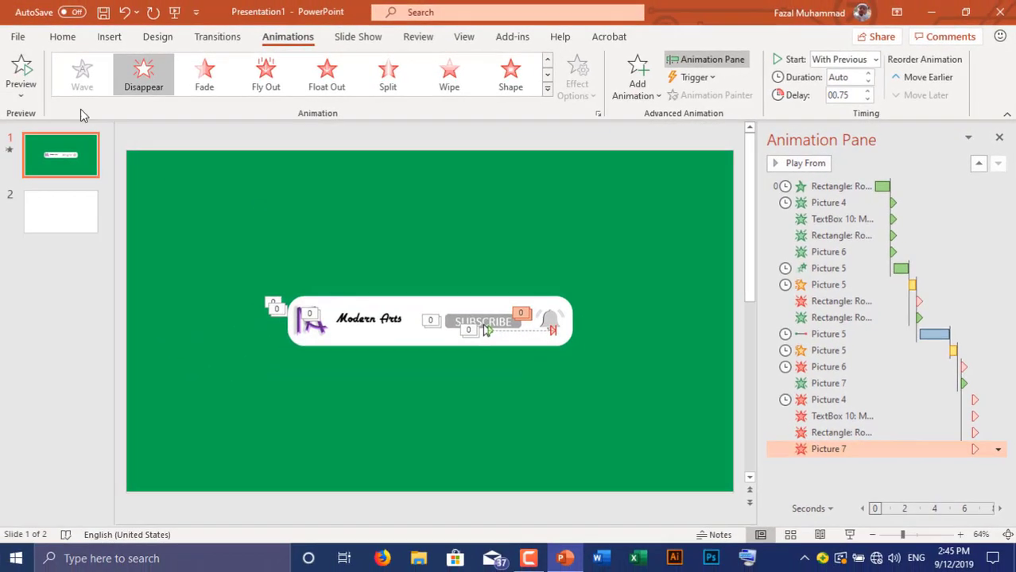
{"action": "left_click", "coordinate": [23, 69]}
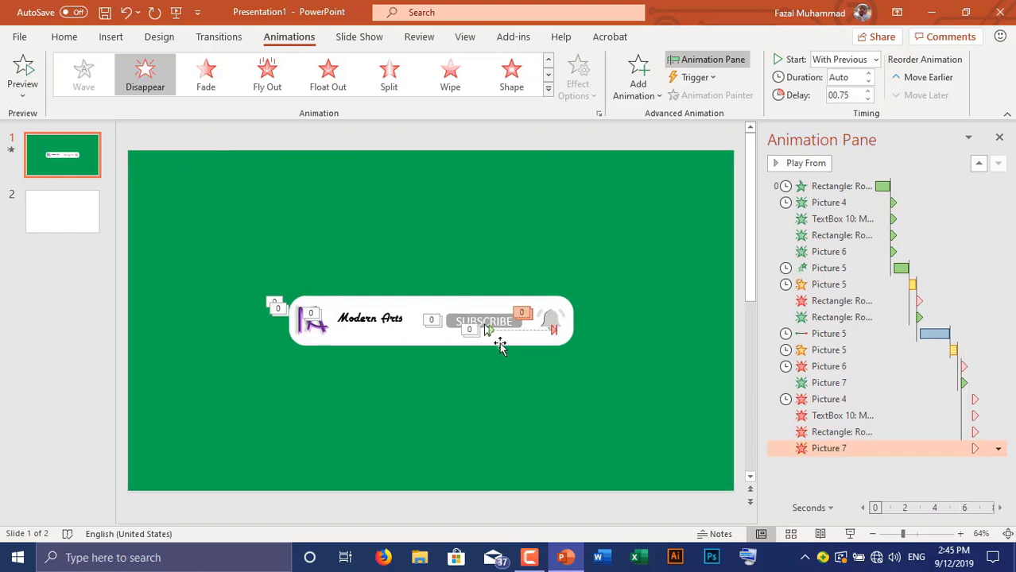
Add a Collapse exit animation to the white rounded bar, starting After Previous with a duration of 1.25 seconds.
{"action": "left_click", "coordinate": [404, 307]}
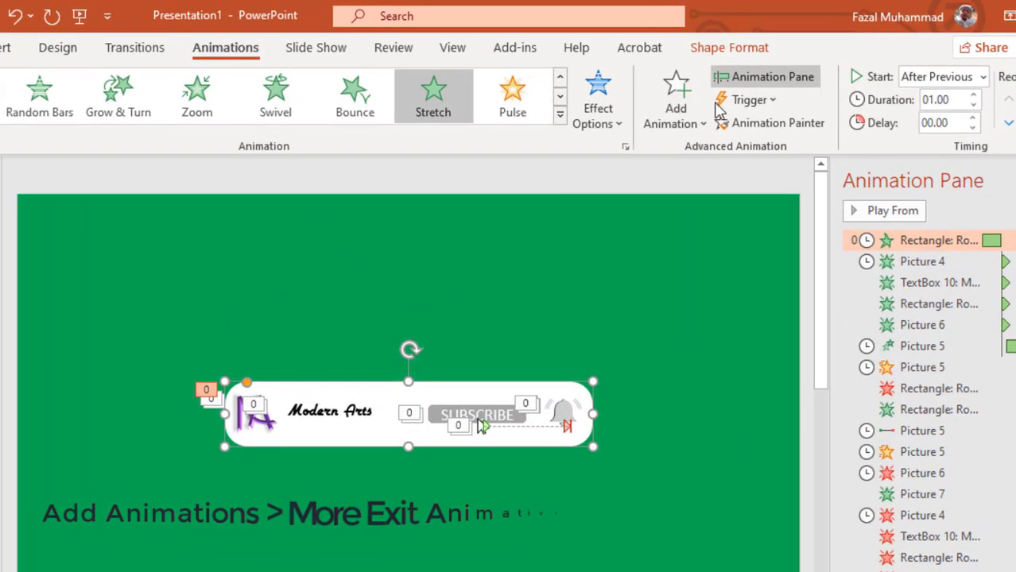
{"action": "left_click", "coordinate": [678, 111]}
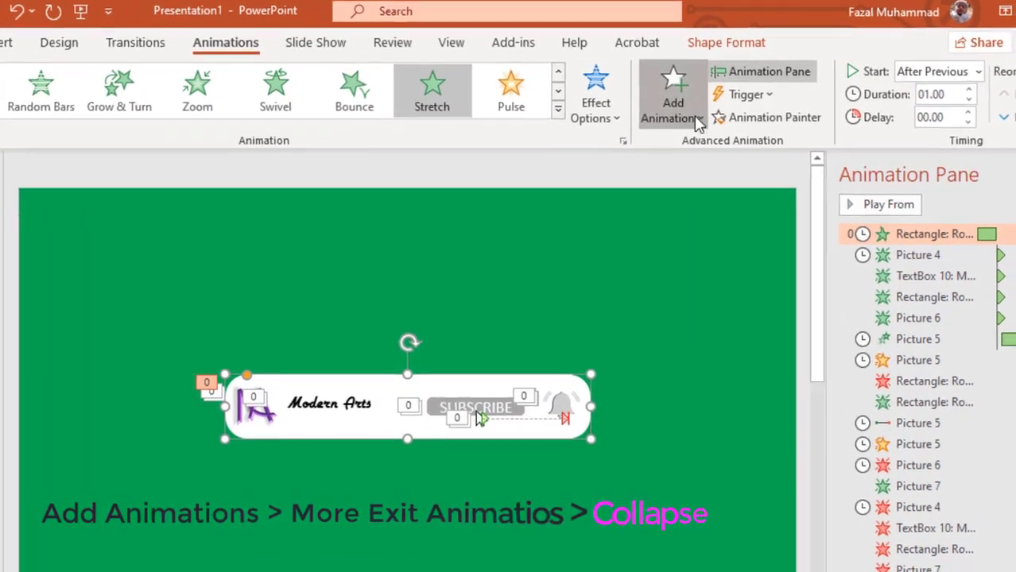
{"action": "scroll", "coordinate": [759, 461], "scroll_direction": "down", "scroll_amount": 1}
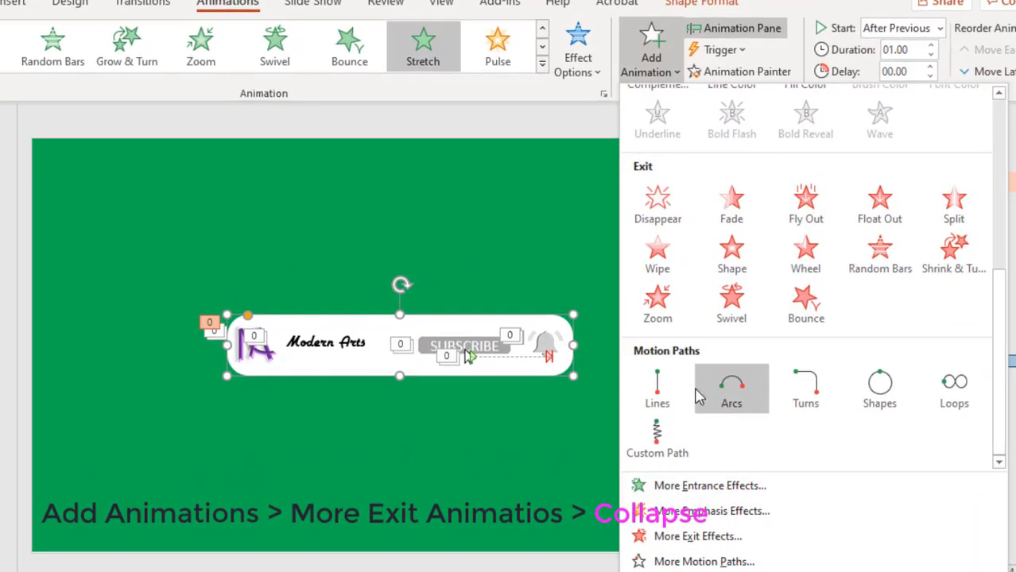
{"action": "left_click", "coordinate": [700, 537]}
{"action": "left_click", "coordinate": [419, 386]}
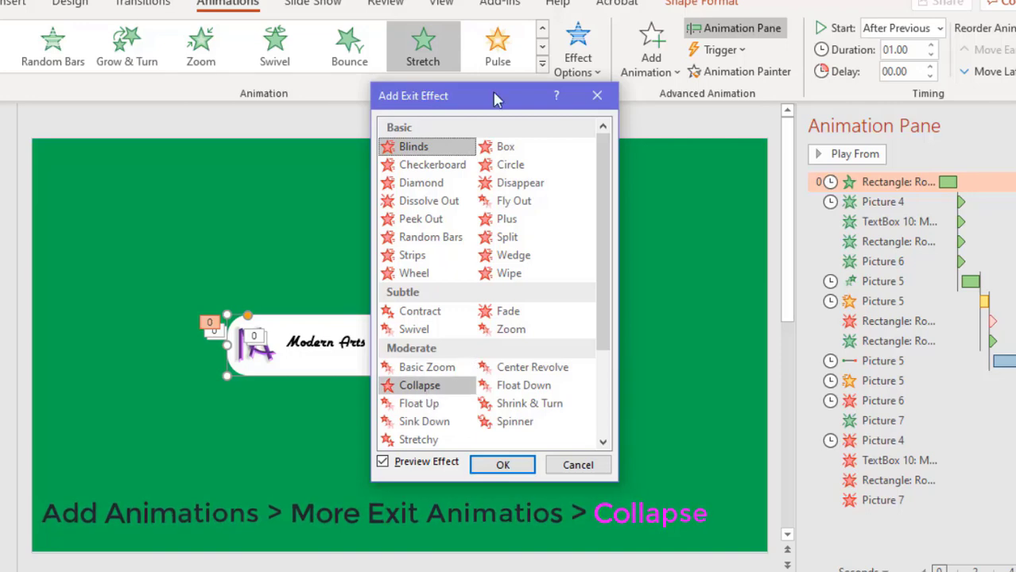
{"action": "left_click_drag", "start_coordinate": [495, 101], "coordinate": [735, 108]}
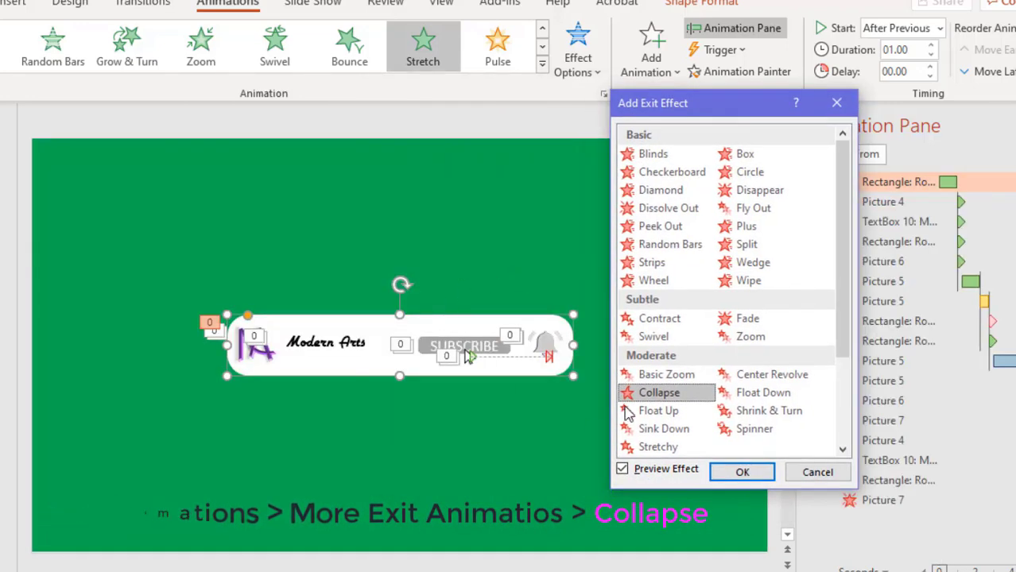
{"action": "left_click", "coordinate": [659, 381]}
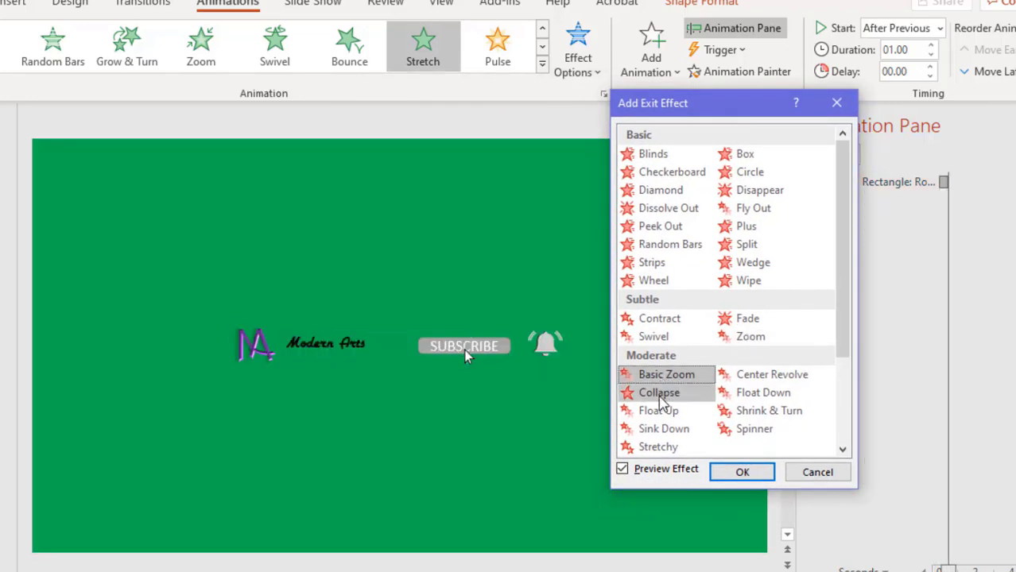
{"action": "left_click", "coordinate": [664, 392]}
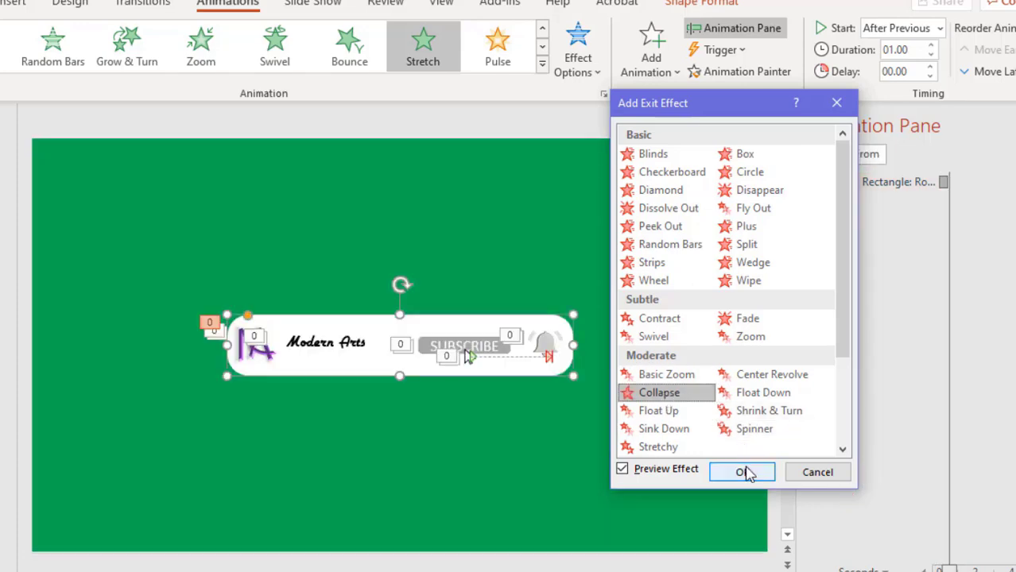
{"action": "left_click", "coordinate": [742, 472]}
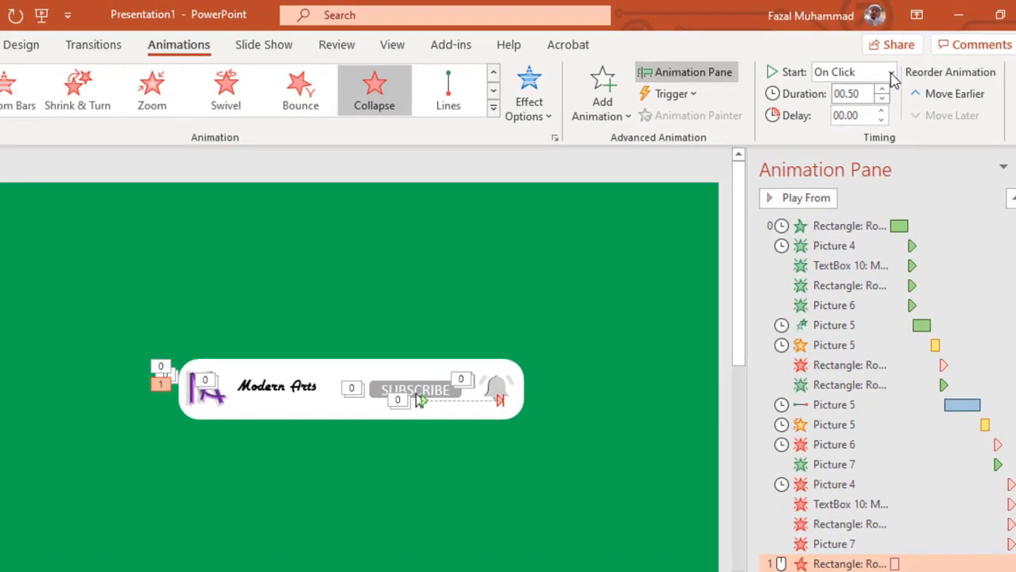
{"action": "left_click", "coordinate": [891, 73]}
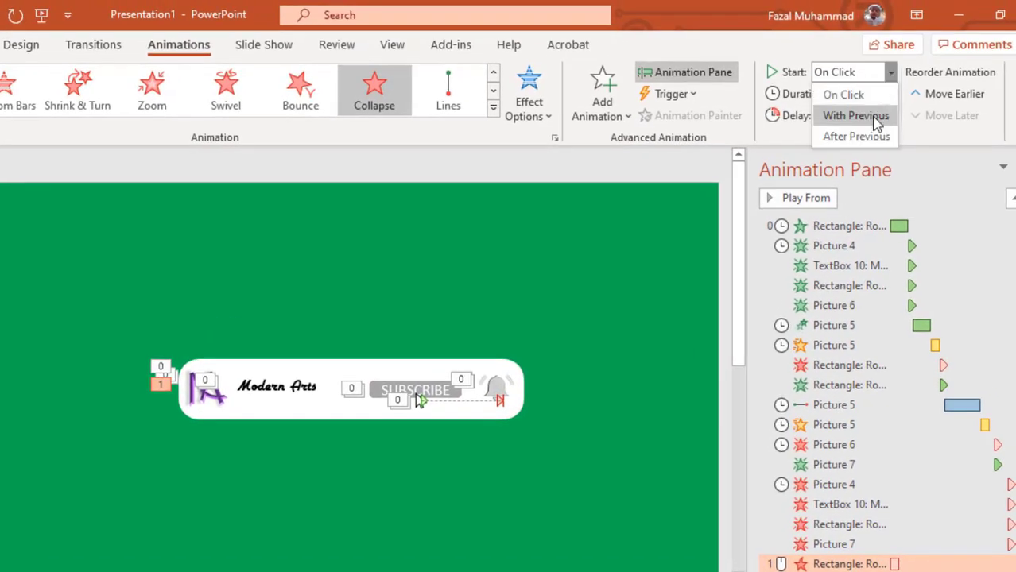
{"action": "left_click", "coordinate": [874, 136]}
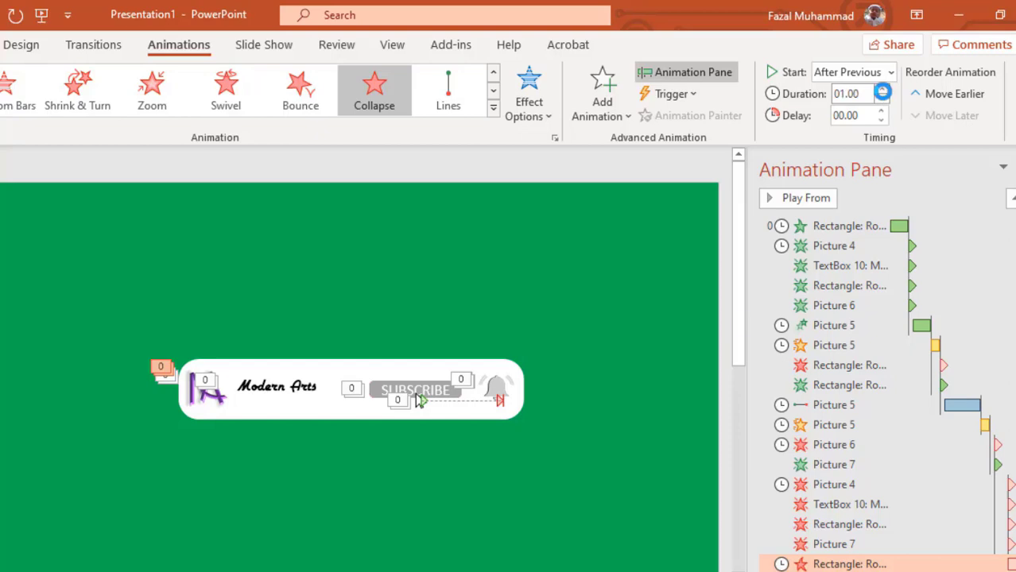
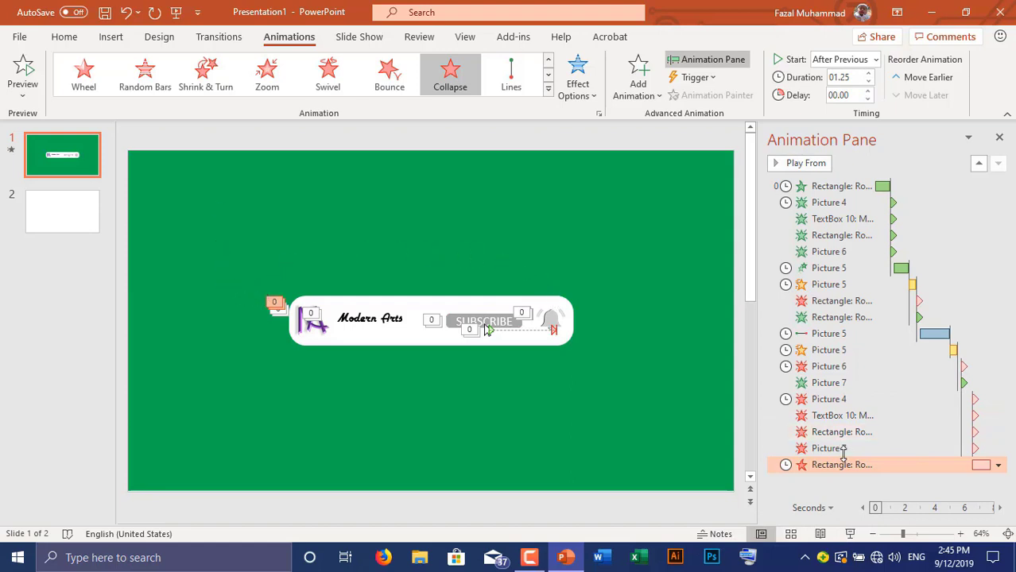
{"action": "left_click", "coordinate": [688, 381]}
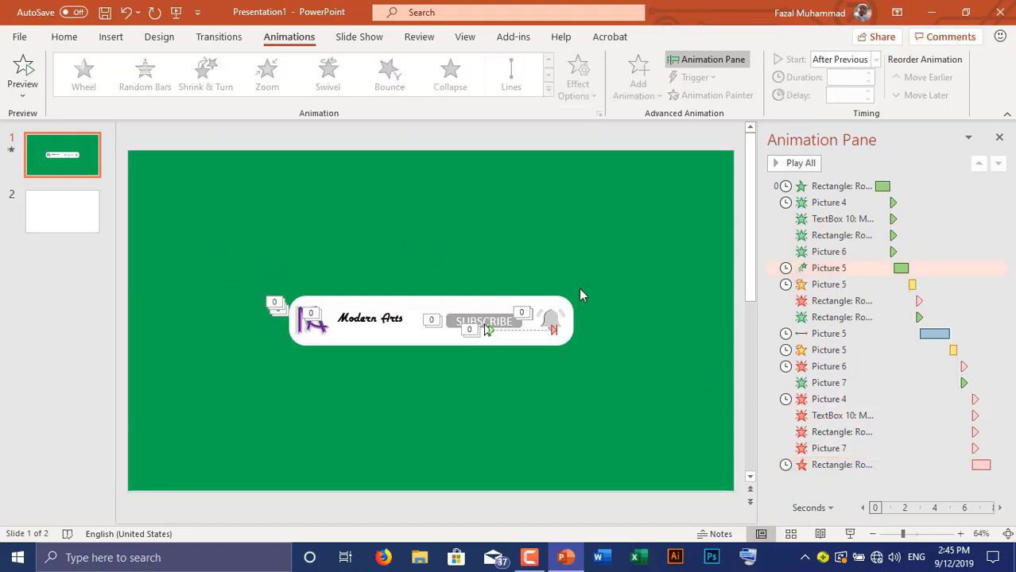
Open the effect options of the gray ringing bell's Appear entrance animation.
{"action": "left_click", "coordinate": [379, 320]}
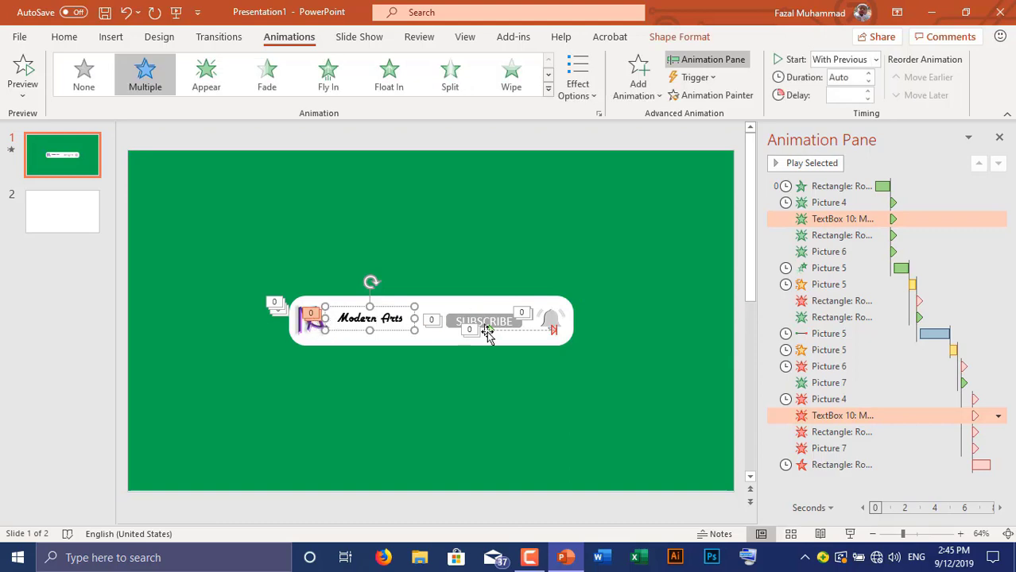
{"action": "left_click", "coordinate": [488, 334]}
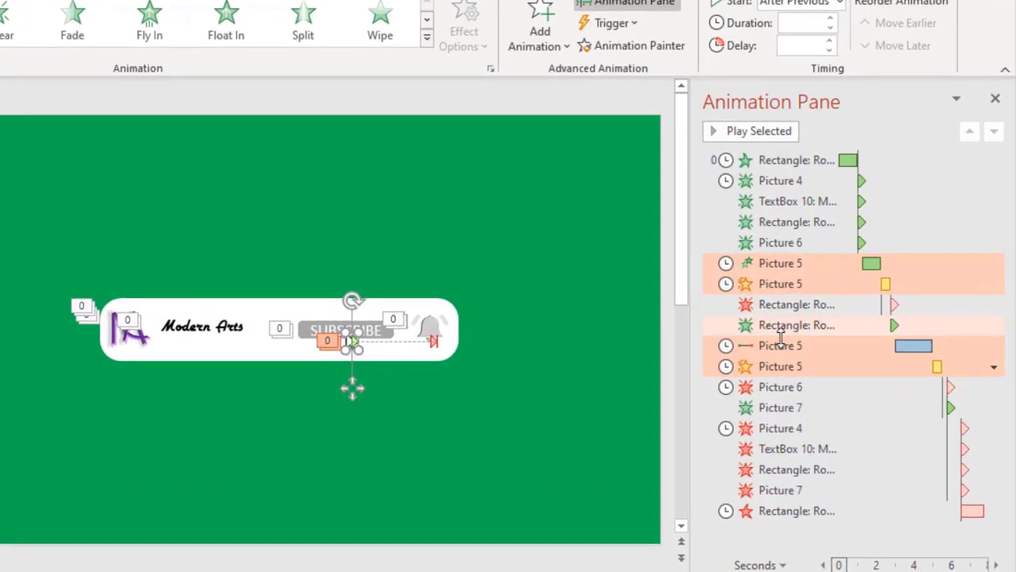
{"action": "left_click", "coordinate": [427, 331]}
{"action": "left_click", "coordinate": [839, 410]}
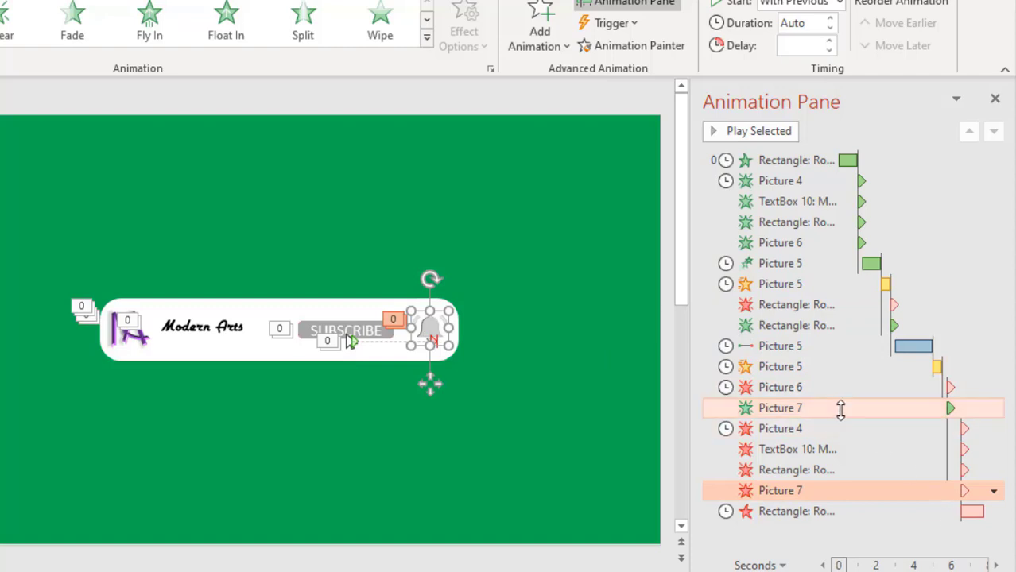
{"action": "left_click", "coordinate": [866, 409]}
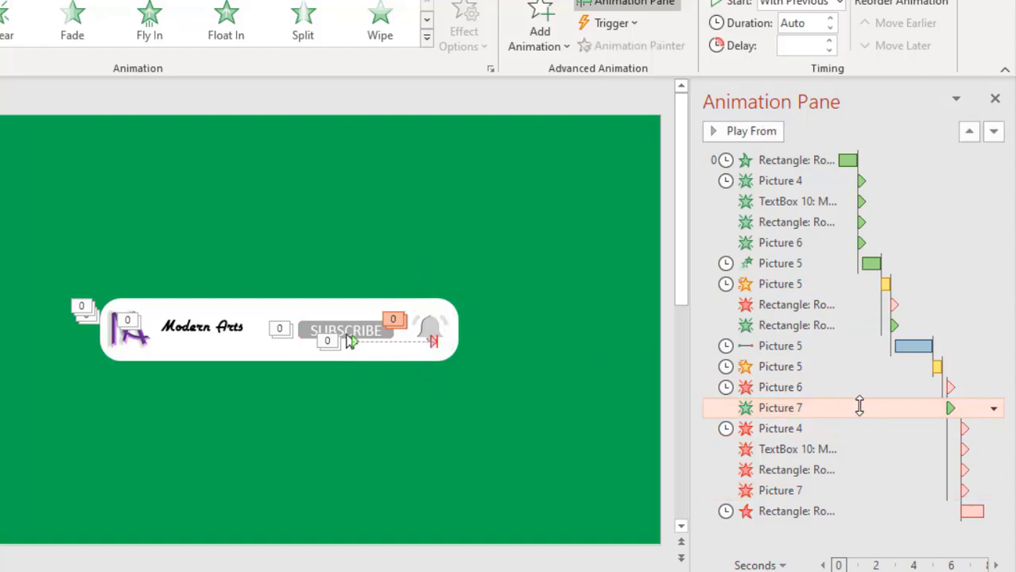
{"action": "left_click", "coordinate": [993, 410]}
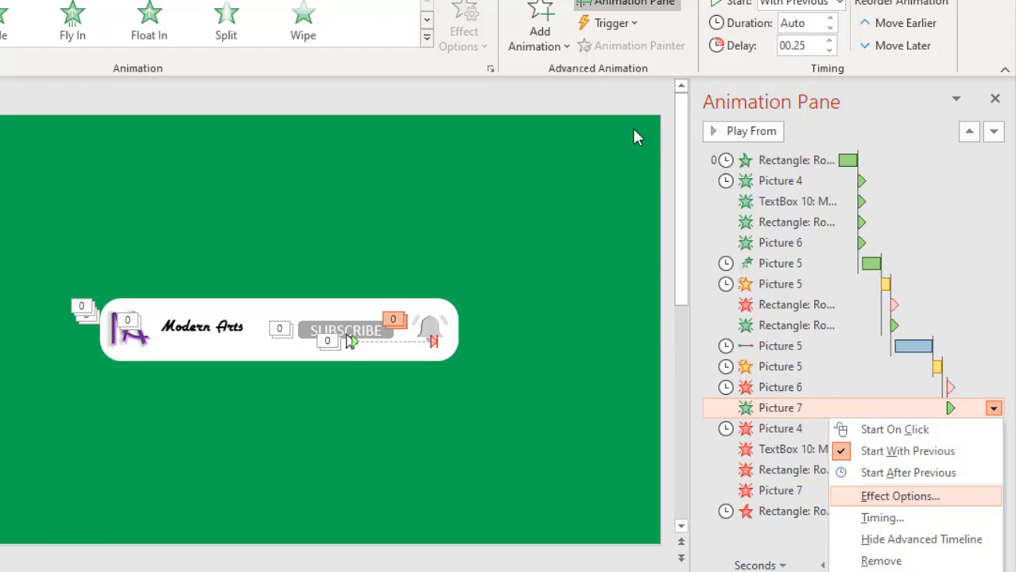
{"action": "key", "text": "Return"}
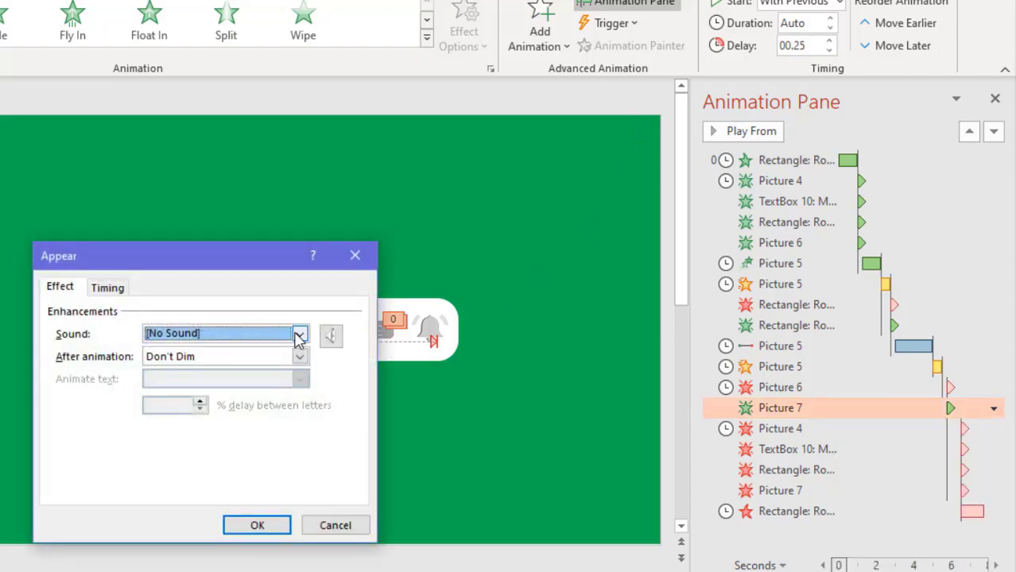
Set the bell's Appear sound to the Bell Sound file from the Desktop's Suscribe Button folder and preview the slide's animations.
{"action": "left_click", "coordinate": [299, 336]}
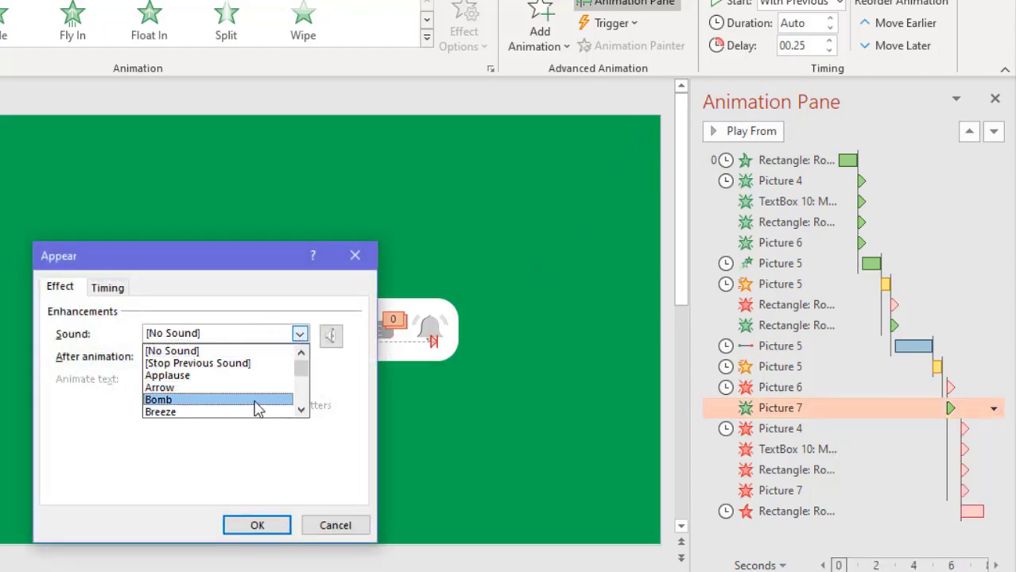
{"action": "scroll", "coordinate": [266, 397], "scroll_direction": "down", "scroll_amount": 6}
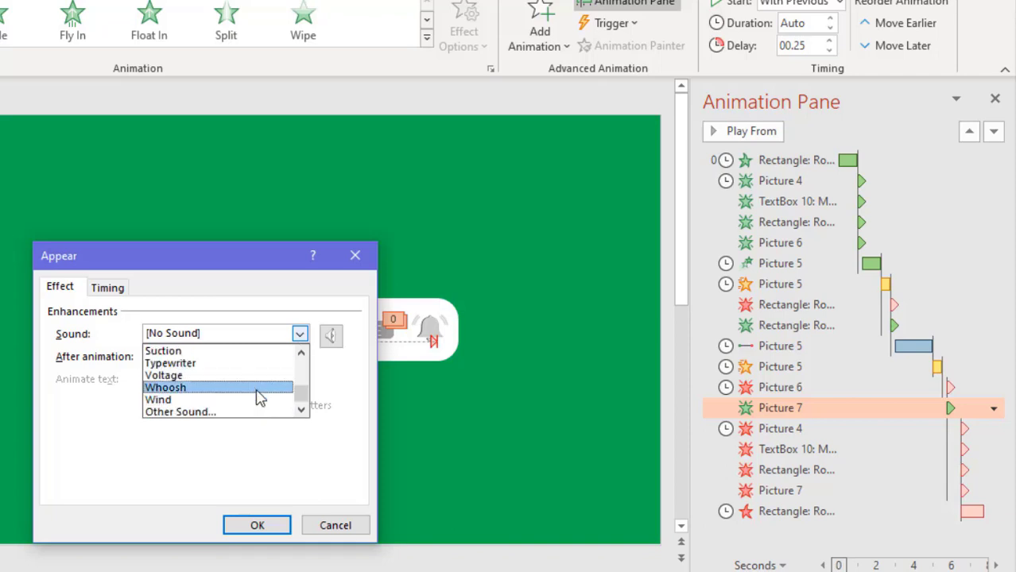
{"action": "left_click", "coordinate": [251, 412]}
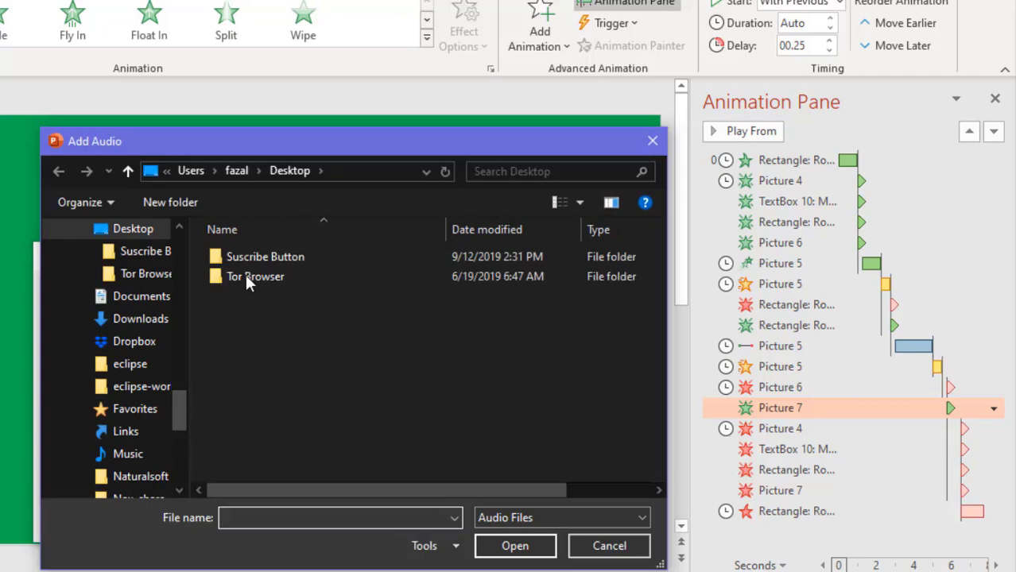
{"action": "double_click", "coordinate": [251, 256]}
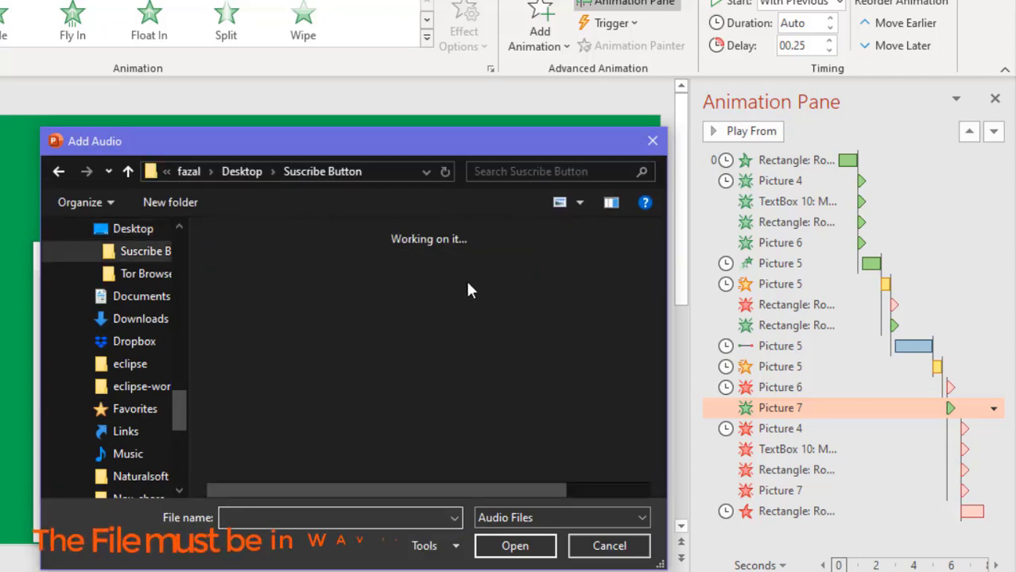
{"action": "left_click", "coordinate": [271, 257]}
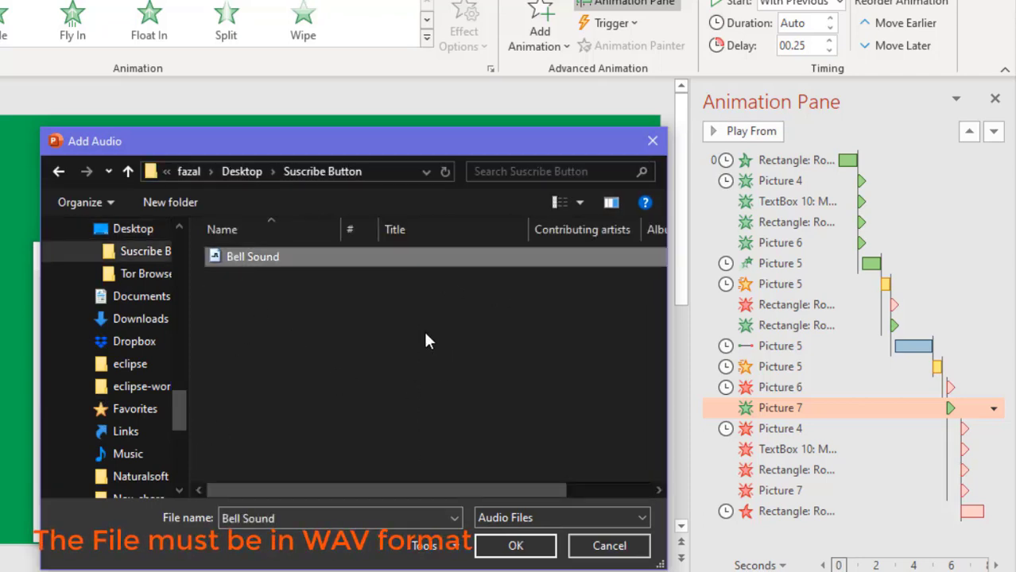
{"action": "key", "text": "Return"}
{"action": "left_click", "coordinate": [285, 527]}
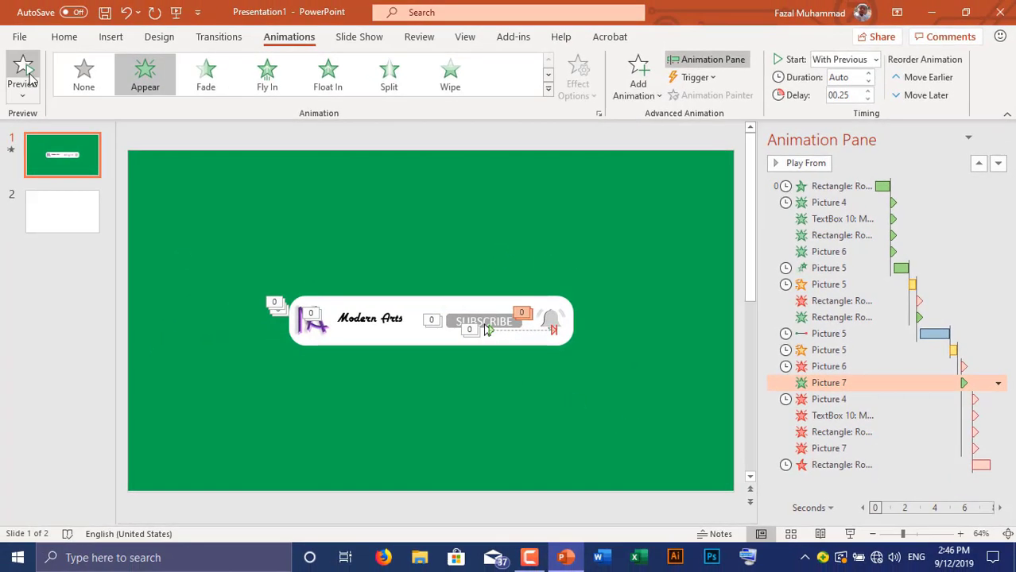
{"action": "left_click", "coordinate": [22, 78]}
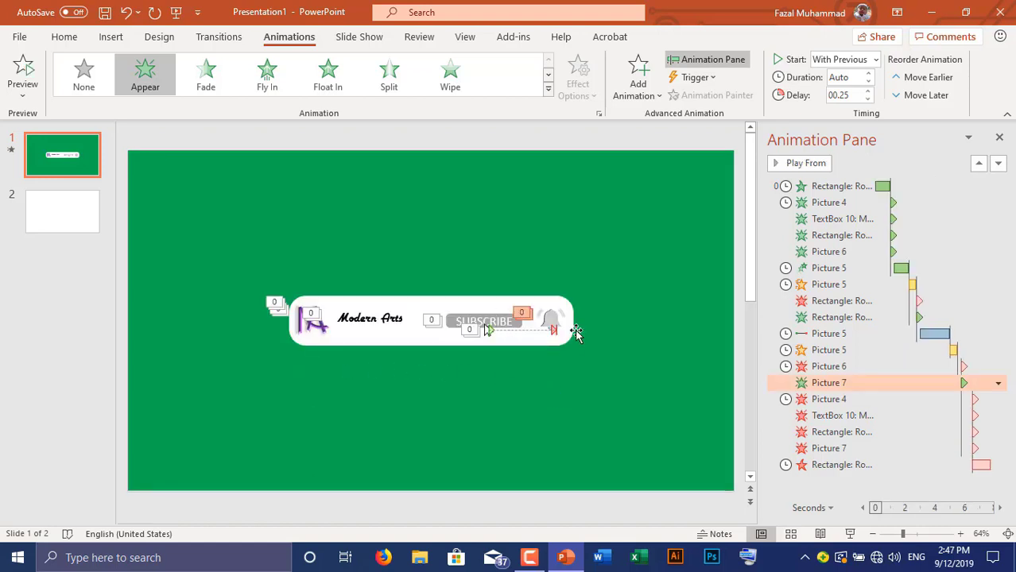
Add the Click sound to the cursor picture's first Pulse animation, which precedes its motion path.
{"action": "left_click", "coordinate": [488, 332]}
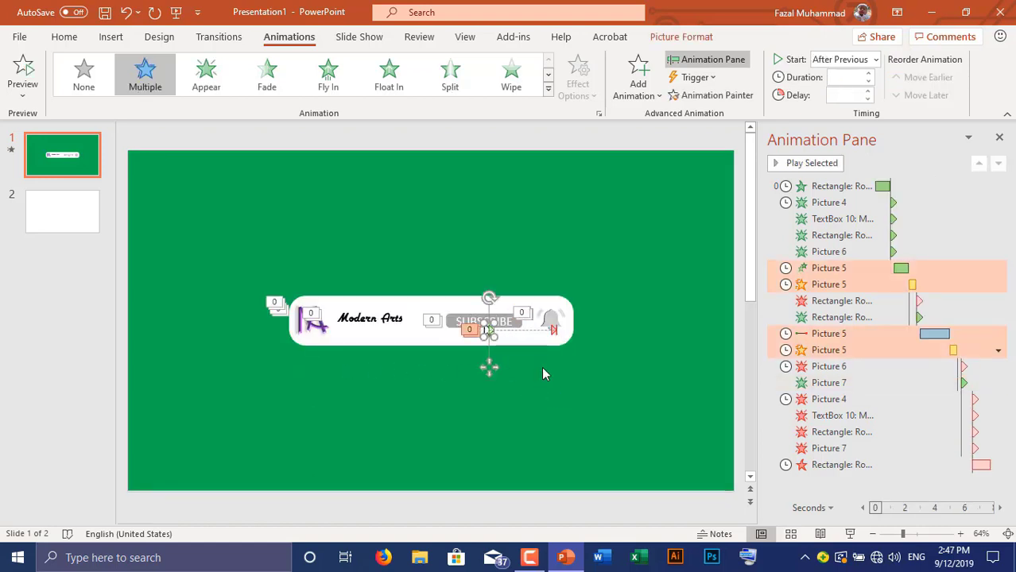
{"action": "left_click", "coordinate": [970, 272]}
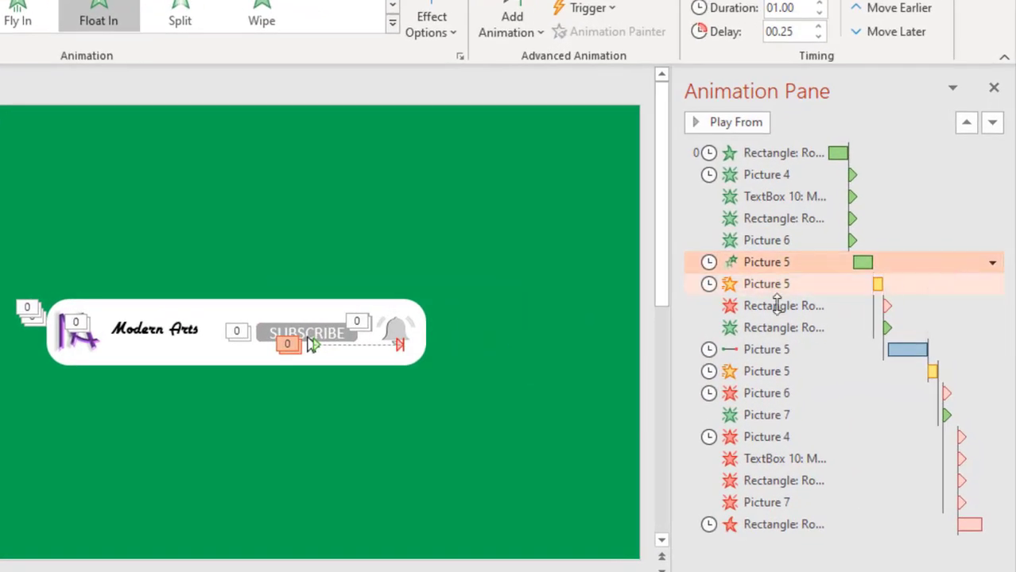
{"action": "left_click", "coordinate": [905, 287]}
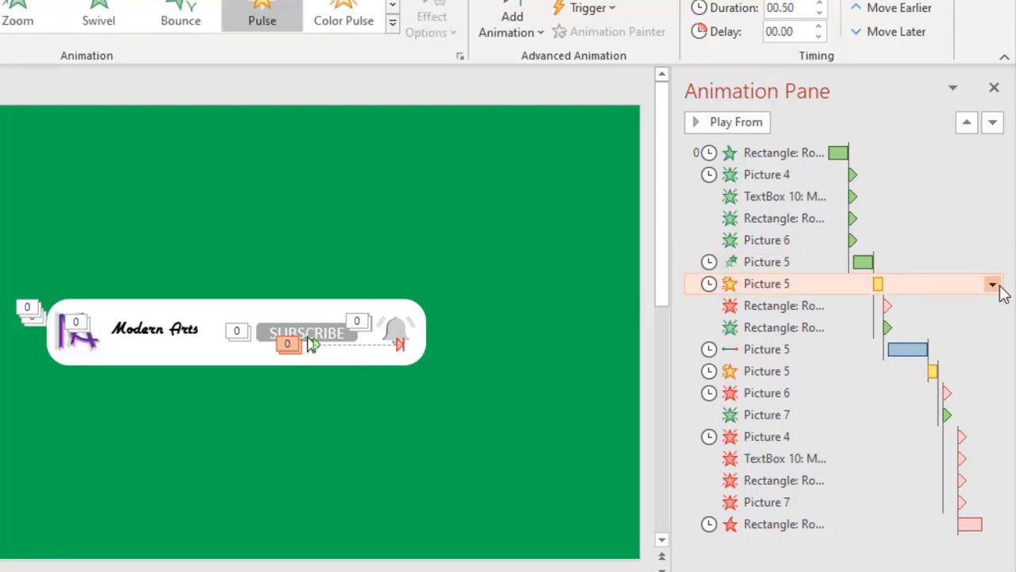
{"action": "left_click", "coordinate": [992, 284]}
{"action": "left_click", "coordinate": [922, 378]}
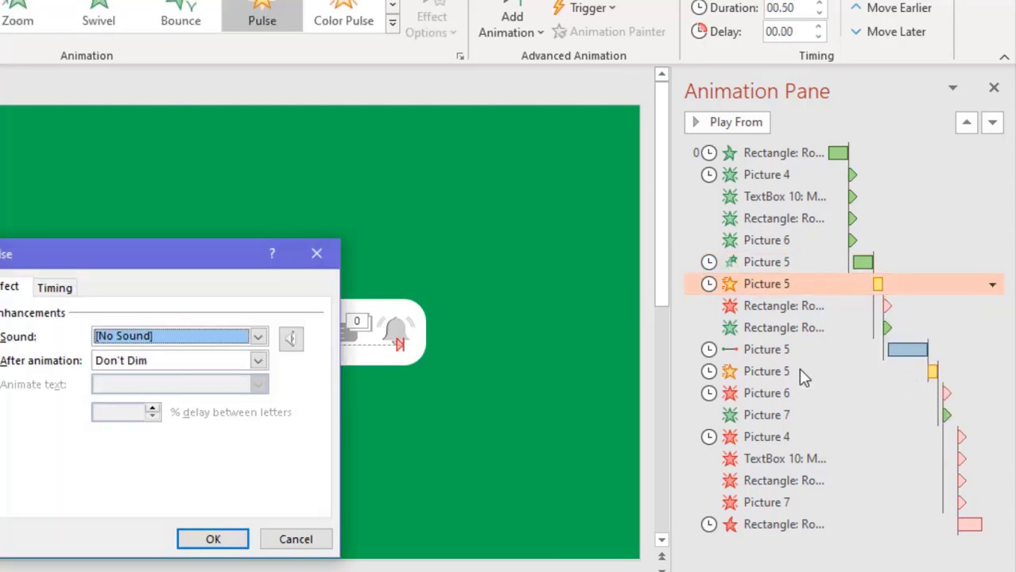
{"action": "left_click", "coordinate": [245, 341]}
{"action": "scroll", "coordinate": [170, 398], "scroll_direction": "down", "scroll_amount": 2}
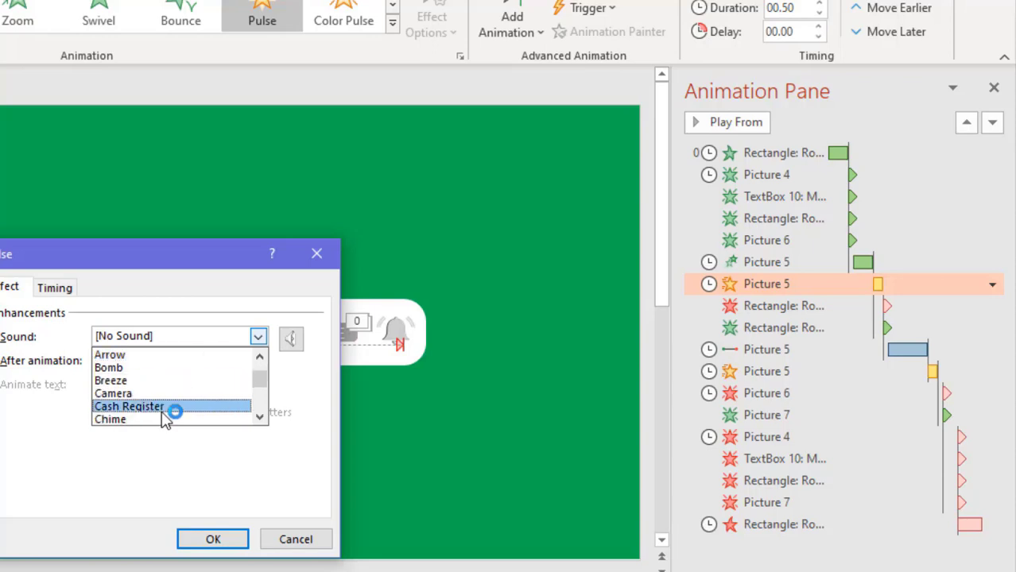
{"action": "scroll", "coordinate": [151, 408], "scroll_direction": "down", "scroll_amount": 1}
{"action": "left_click", "coordinate": [140, 408]}
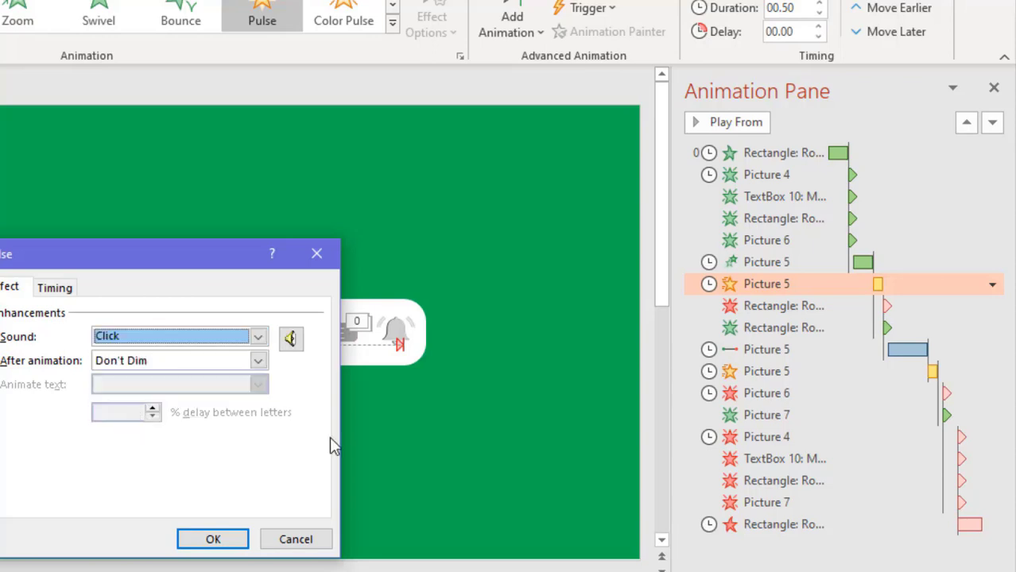
{"action": "left_click", "coordinate": [228, 538]}
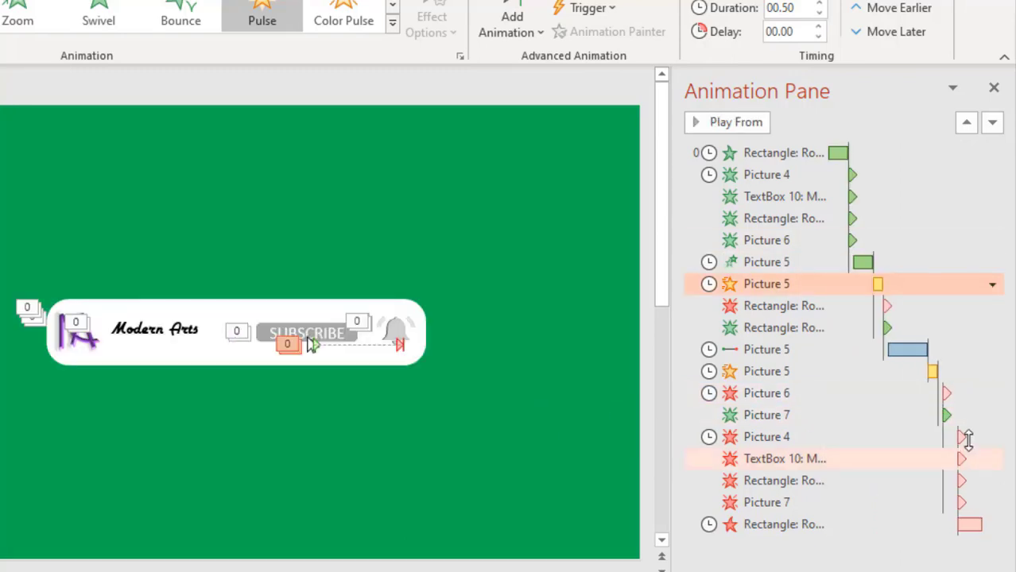
Add the Click sound to the cursor picture's second Pulse animation, which follows its motion path.
{"action": "left_click", "coordinate": [949, 372]}
{"action": "left_click", "coordinate": [993, 373]}
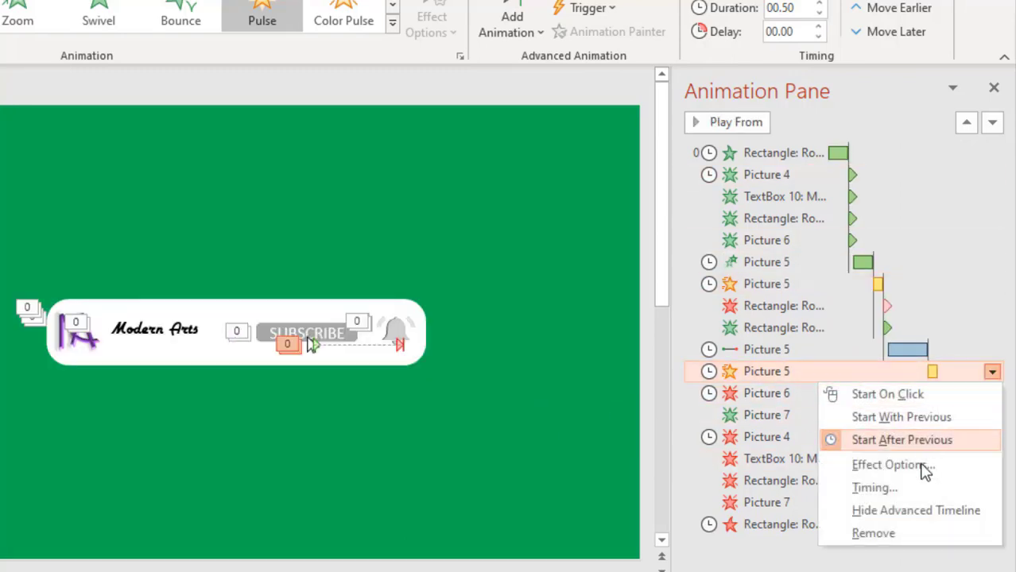
{"action": "left_click", "coordinate": [920, 473]}
{"action": "left_click", "coordinate": [257, 337]}
{"action": "scroll", "coordinate": [184, 413], "scroll_direction": "down", "scroll_amount": 1}
{"action": "scroll", "coordinate": [146, 401], "scroll_direction": "down", "scroll_amount": 1}
{"action": "left_click", "coordinate": [143, 406]}
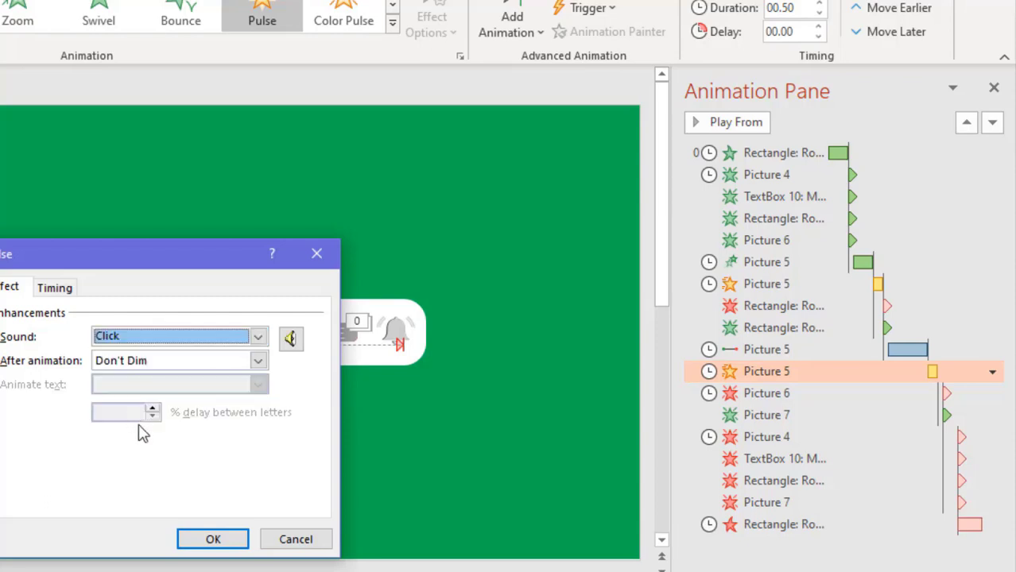
{"action": "left_click", "coordinate": [214, 540]}
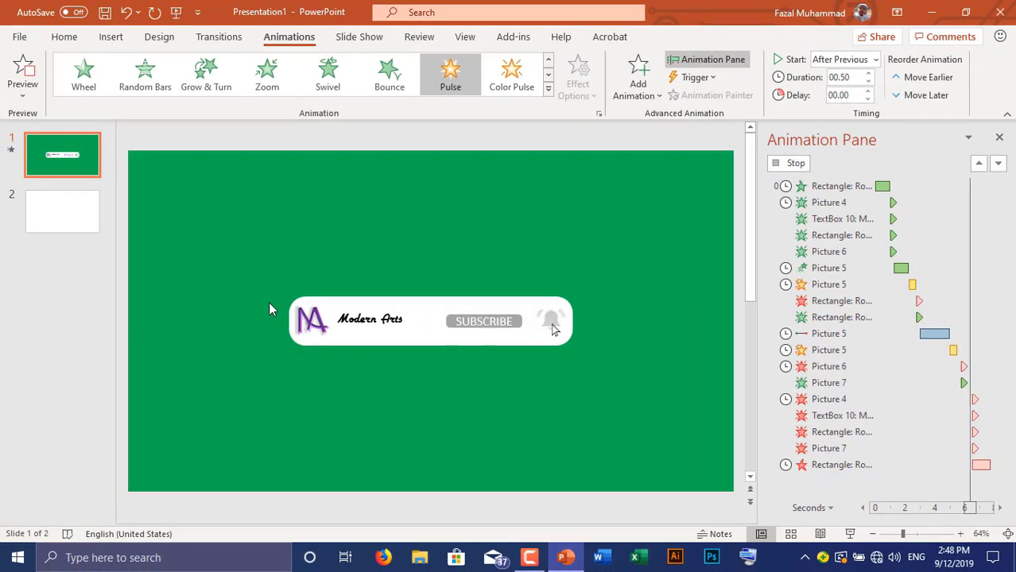
Delete the blank second slide from the presentation.
{"action": "left_click", "coordinate": [20, 39]}
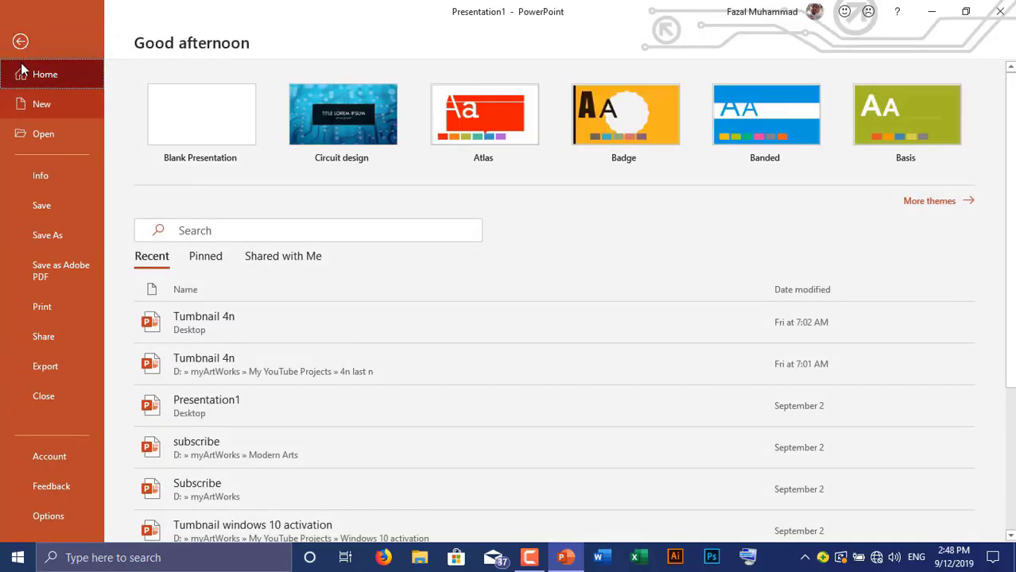
{"action": "key", "text": "Escape"}
{"action": "left_click", "coordinate": [71, 213]}
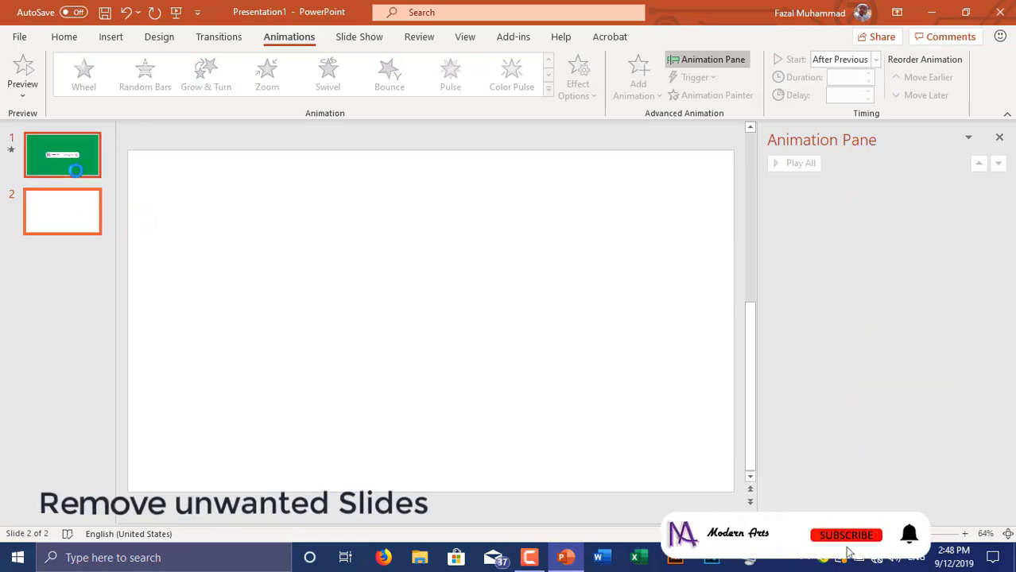
{"action": "key", "text": "Delete"}
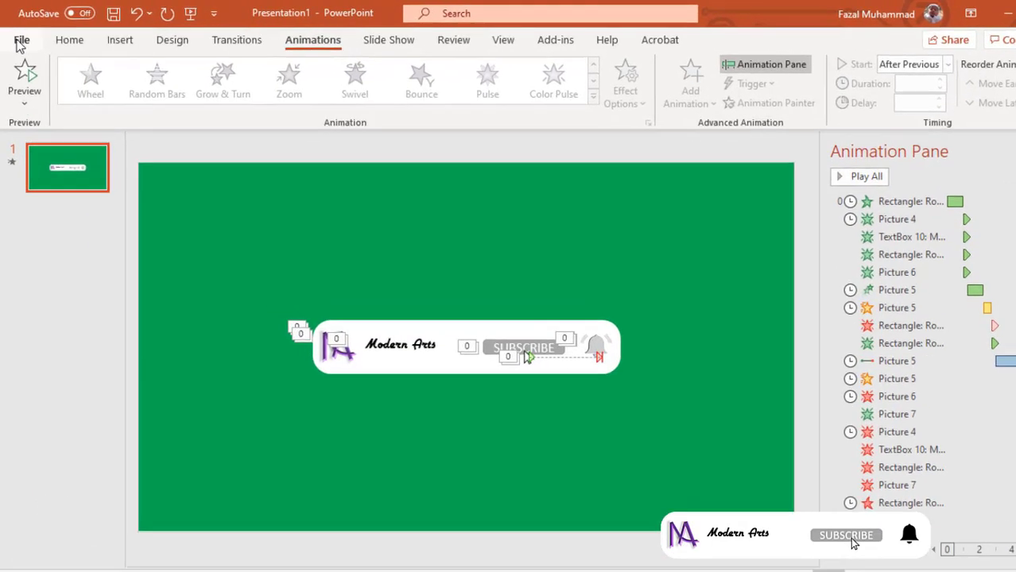
{"action": "left_click", "coordinate": [19, 36]}
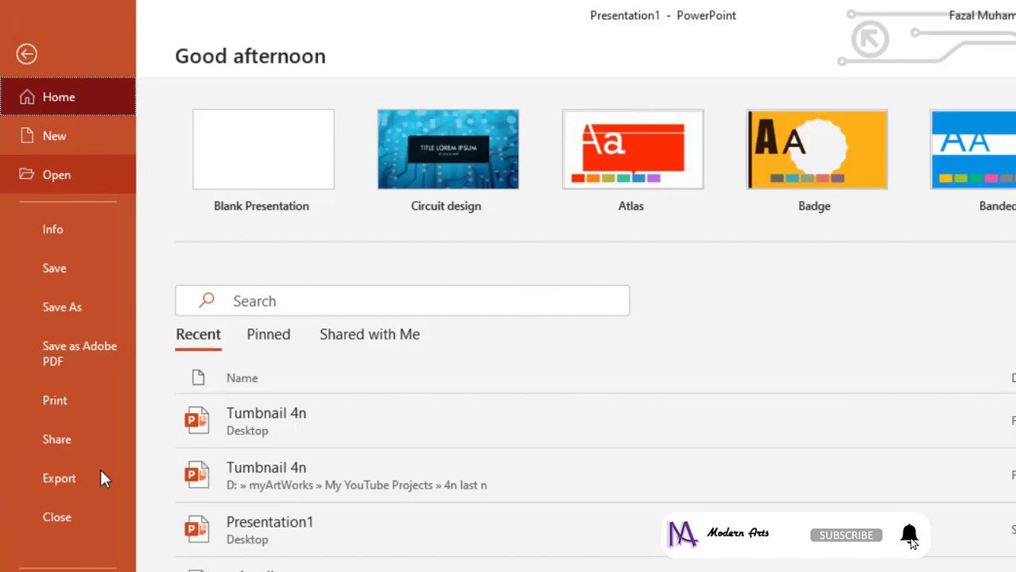
{"action": "left_click", "coordinate": [103, 479]}
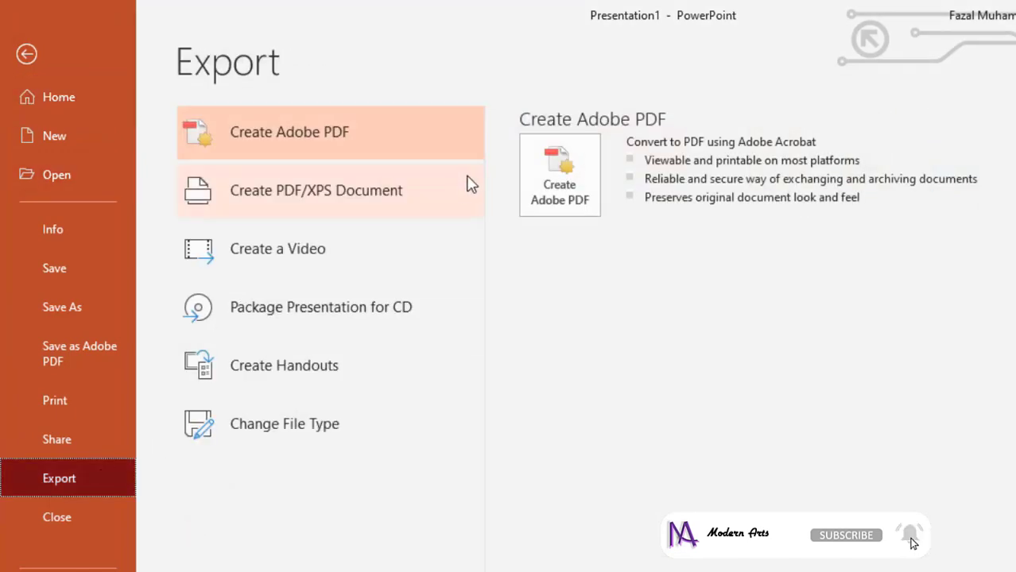
{"action": "left_click", "coordinate": [322, 261]}
{"action": "left_click", "coordinate": [449, 326]}
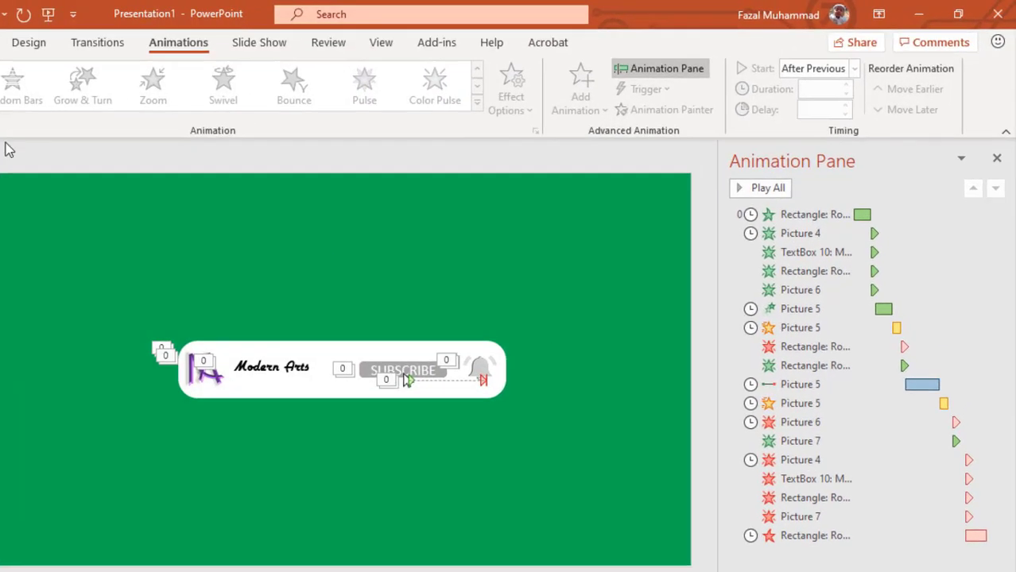
Set the slide to advance automatically after 00:02.00 in its transition timing.
{"action": "left_click", "coordinate": [90, 42]}
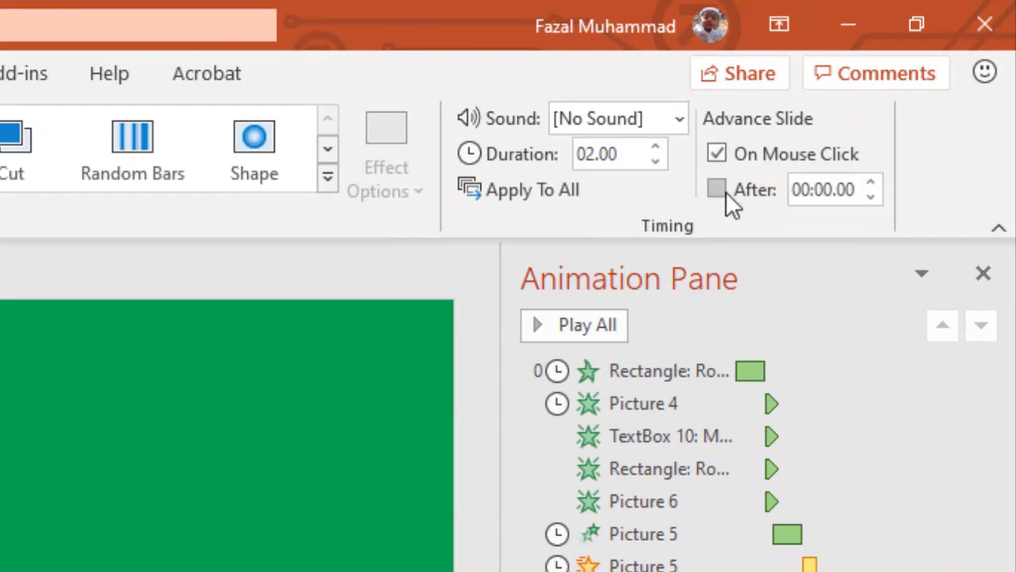
{"action": "left_click", "coordinate": [870, 184]}
{"action": "left_click", "coordinate": [870, 184]}
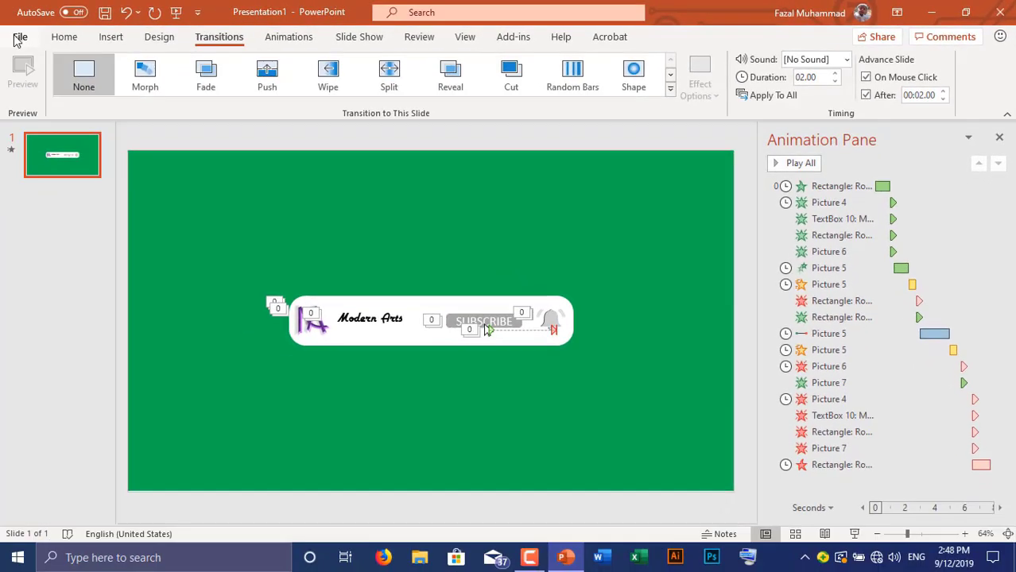
Export the presentation as an MPEG-4 video named Presentation1 to the Desktop.
{"action": "left_click", "coordinate": [20, 36]}
{"action": "left_click", "coordinate": [80, 507]}
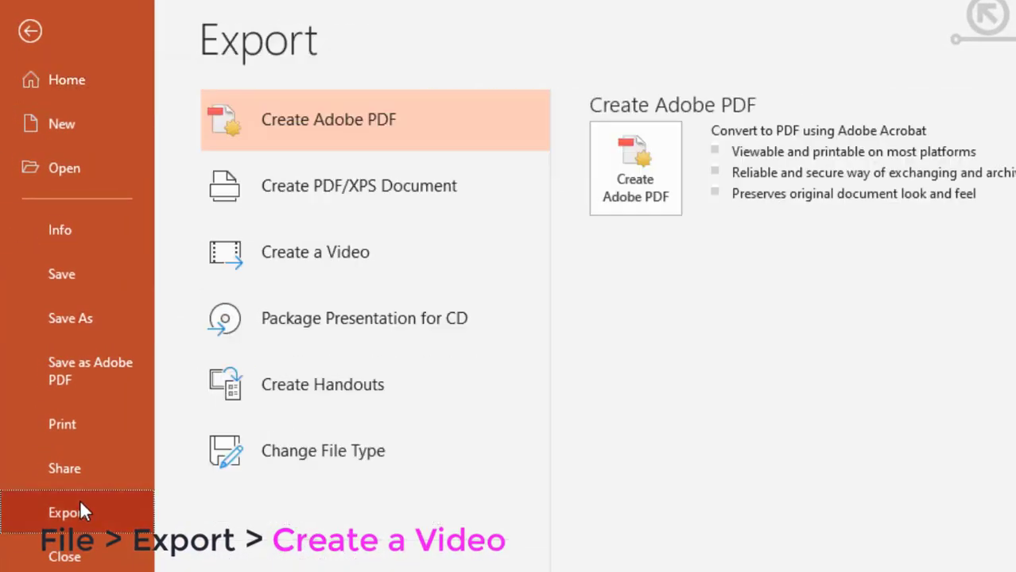
{"action": "left_click", "coordinate": [377, 266]}
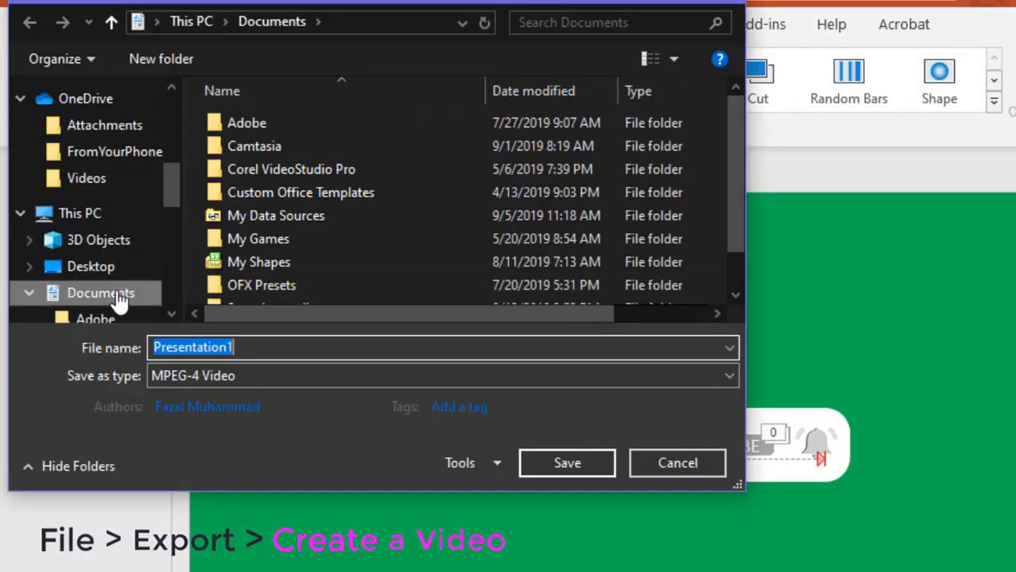
{"action": "left_click", "coordinate": [90, 267]}
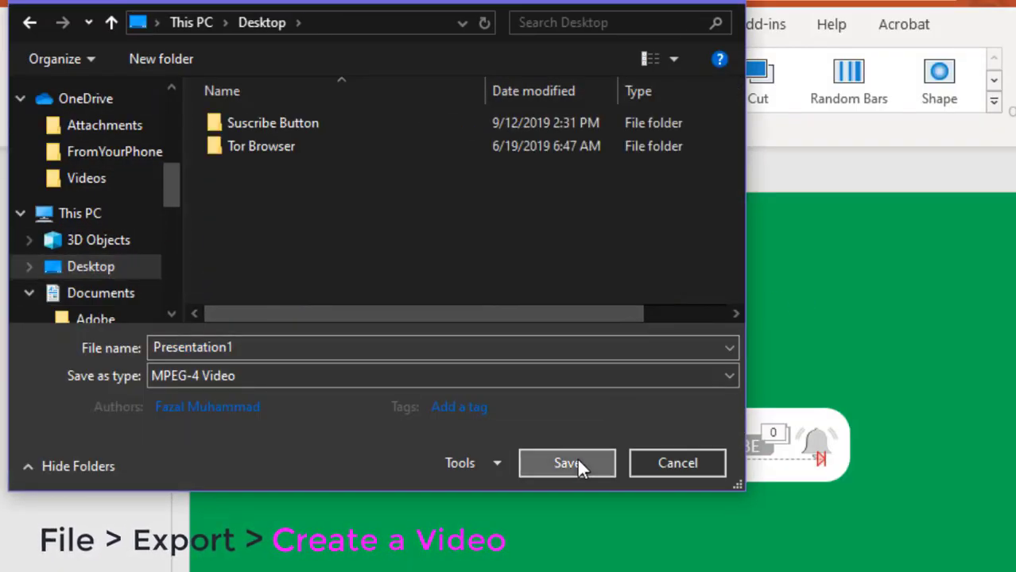
{"action": "left_click", "coordinate": [576, 463]}
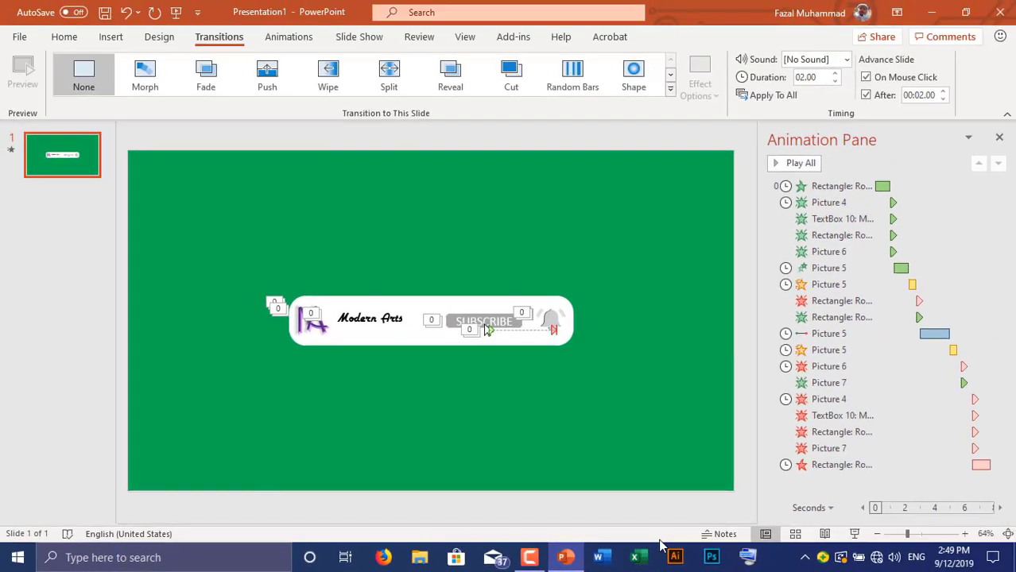
Play the exported Presentation1 video from the Desktop in VLC media player, then close the player.
{"action": "left_click", "coordinate": [931, 12]}
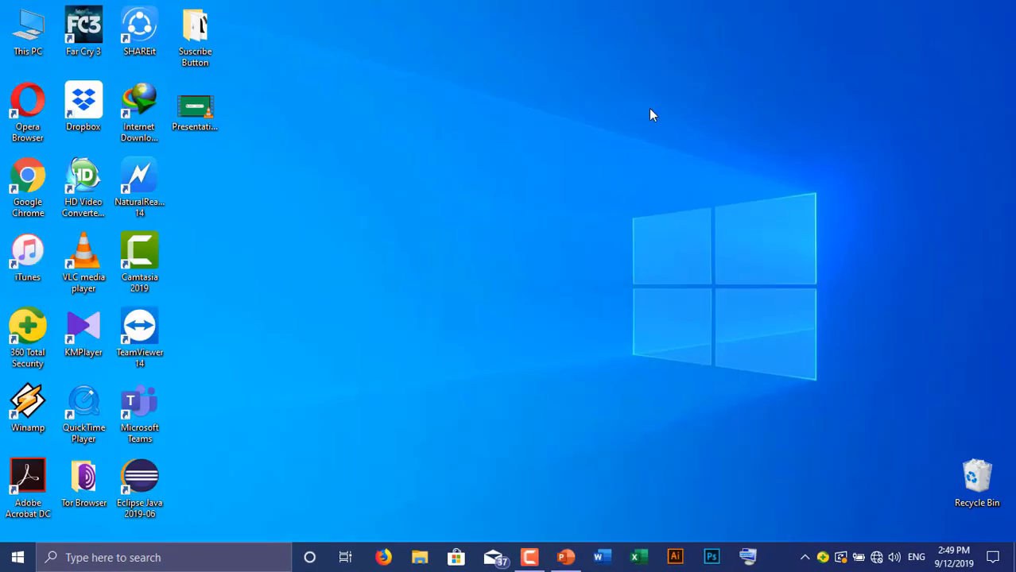
{"action": "right_click", "coordinate": [649, 108]}
{"action": "left_click", "coordinate": [466, 160]}
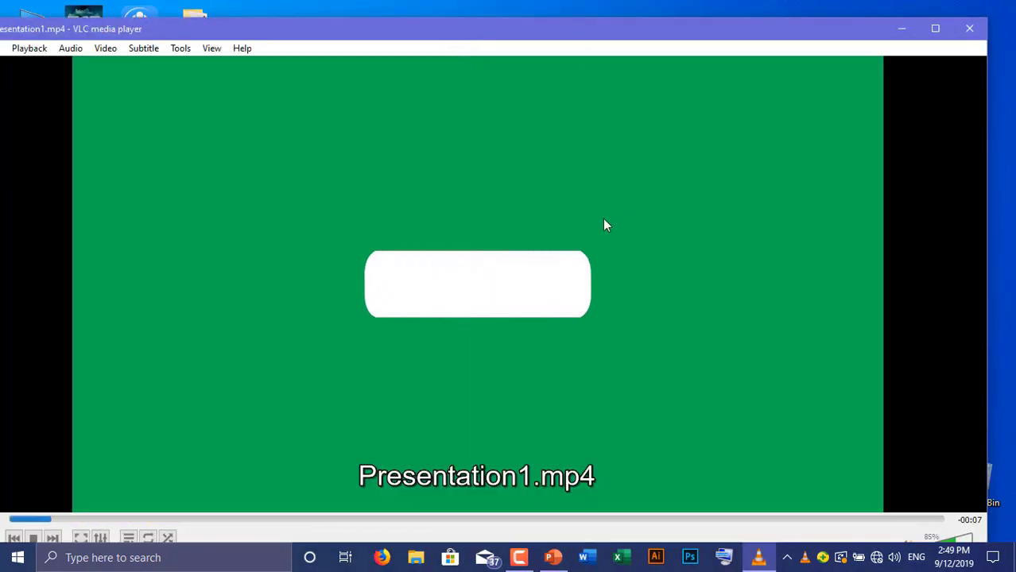
{"action": "double_click", "coordinate": [600, 229]}
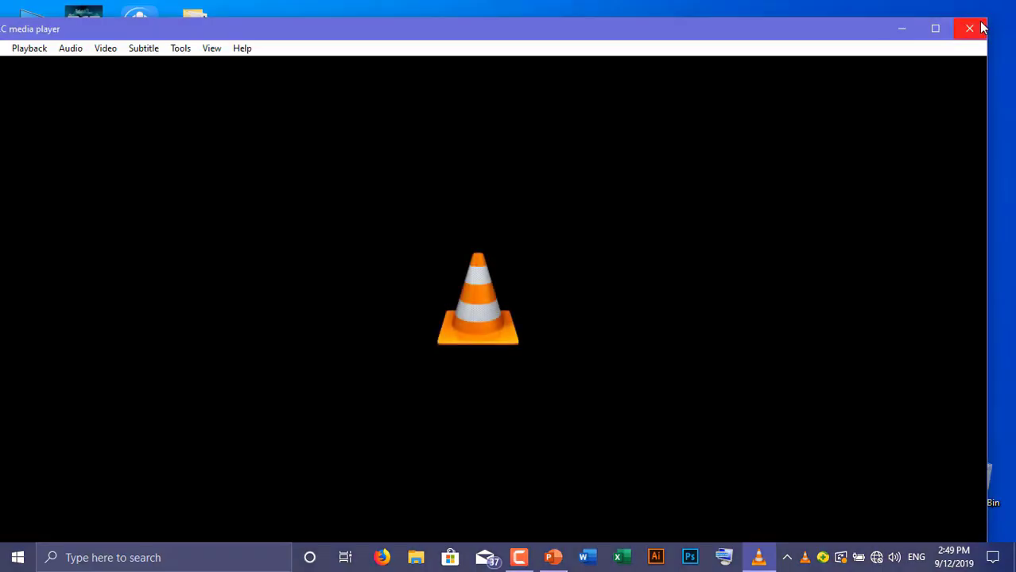
{"action": "left_click", "coordinate": [970, 27]}
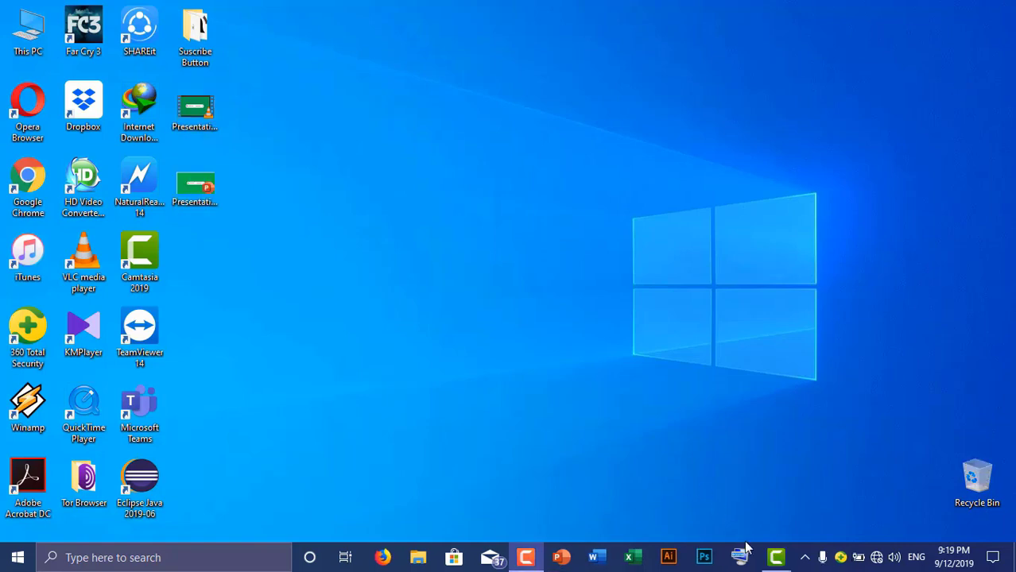
Switch to Camtasia and import the Presentation1 MP4 video from the Desktop into the media bin.
{"action": "left_click", "coordinate": [776, 558]}
{"action": "left_click", "coordinate": [112, 331]}
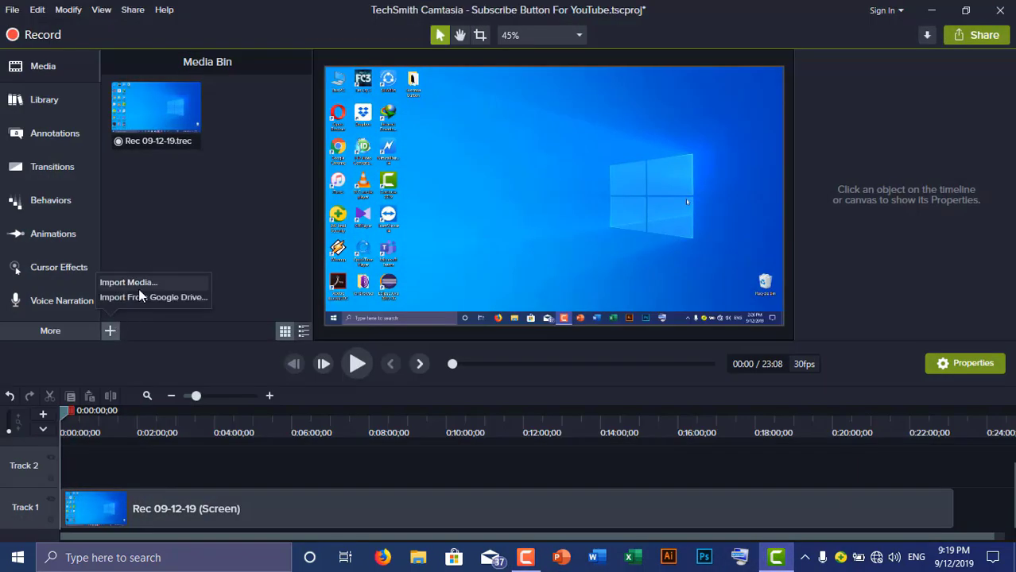
{"action": "left_click", "coordinate": [141, 282]}
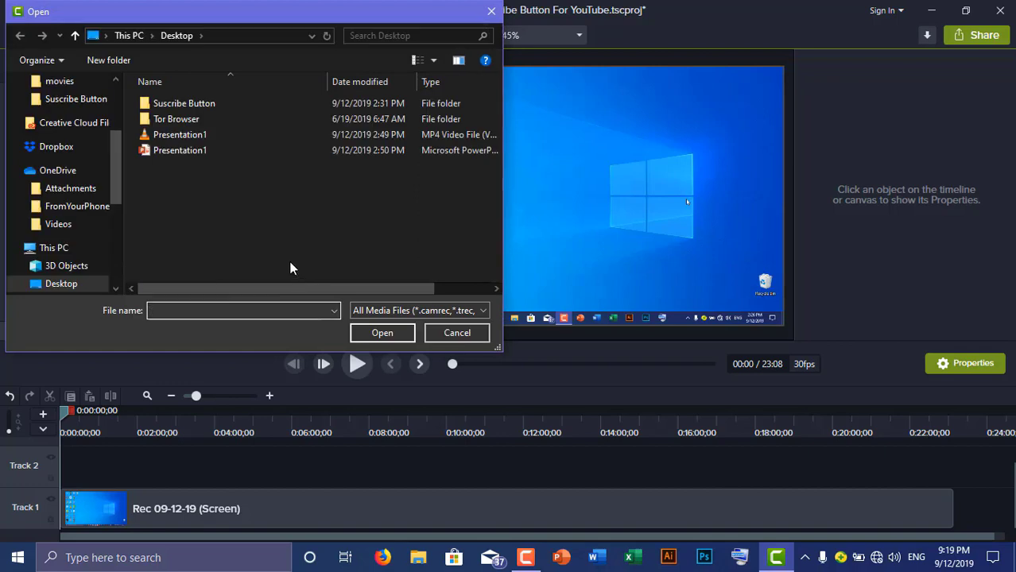
{"action": "left_click", "coordinate": [371, 332]}
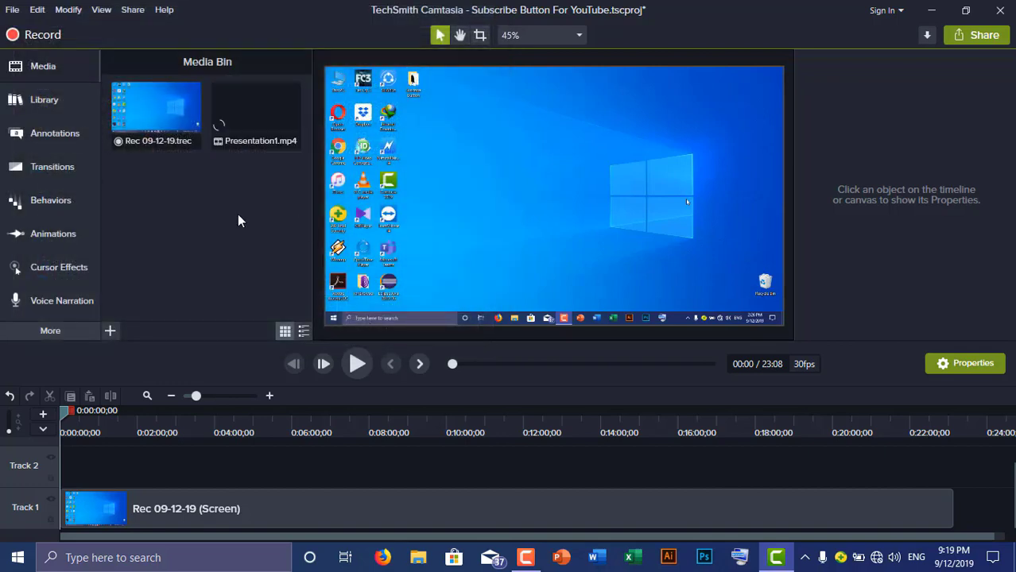
Place the Presentation1 clip on Track 2 just after the three-minute mark and set the playhead within it at 0:03:17;25.
{"action": "left_click_drag", "start_coordinate": [278, 88], "coordinate": [186, 475]}
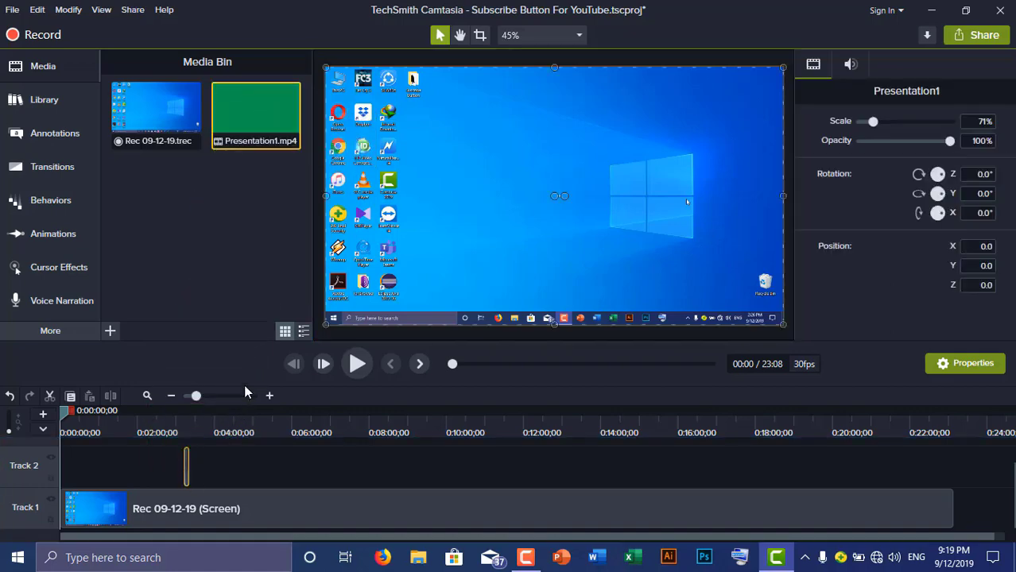
{"action": "left_click", "coordinate": [224, 464]}
{"action": "left_click", "coordinate": [269, 395]}
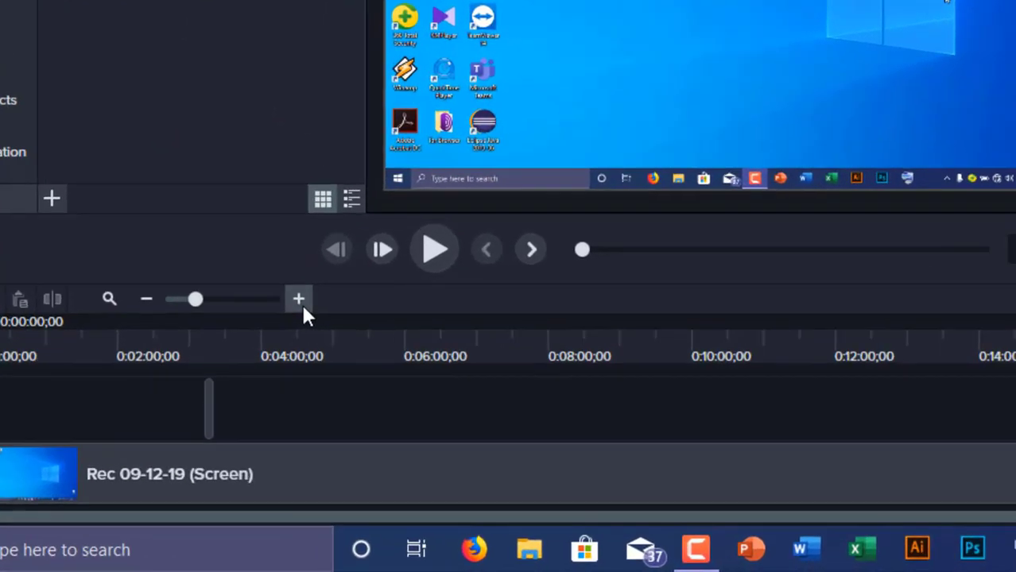
{"action": "left_click", "coordinate": [397, 328]}
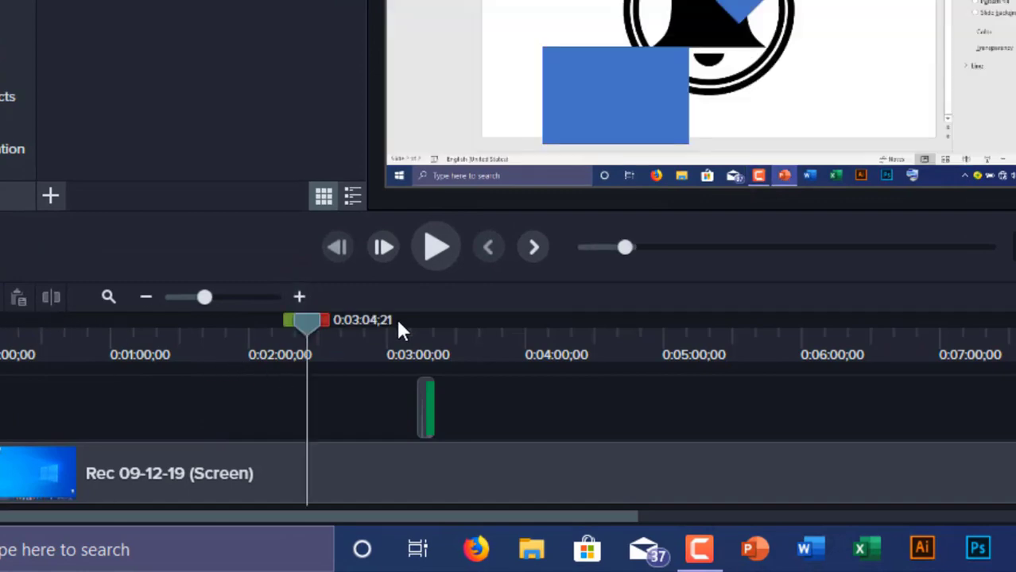
{"action": "left_click_drag", "start_coordinate": [396, 322], "coordinate": [425, 320]}
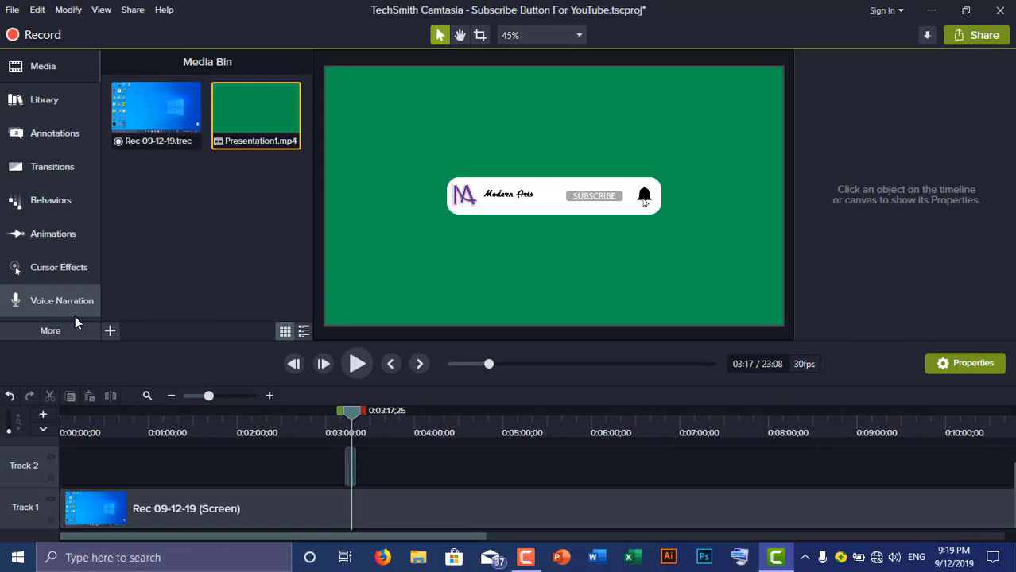
Apply the Remove a Color visual effect to the Presentation1 clip.
{"action": "left_click", "coordinate": [77, 333]}
{"action": "left_click", "coordinate": [151, 365]}
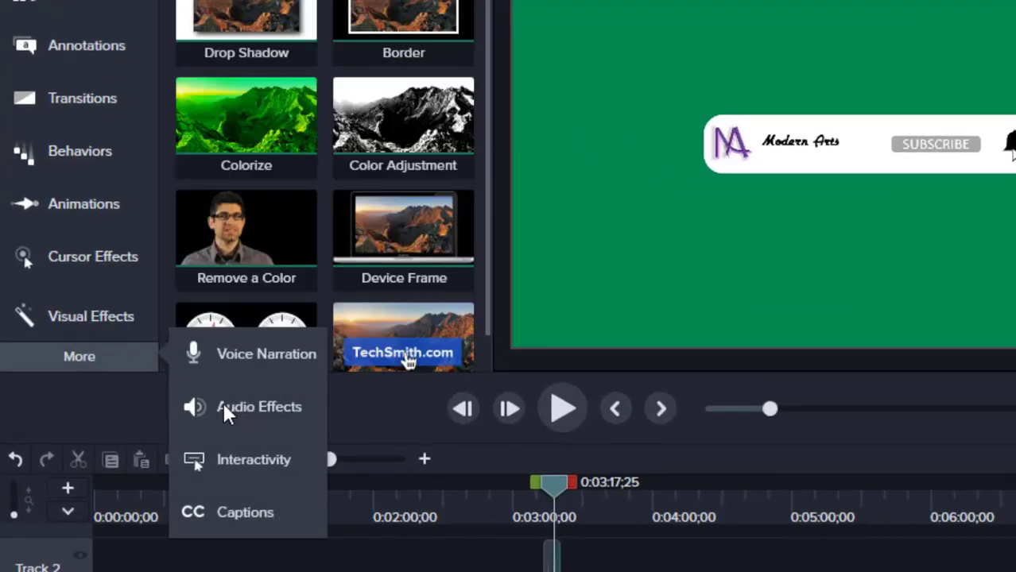
{"action": "left_click_drag", "start_coordinate": [218, 231], "coordinate": [493, 236]}
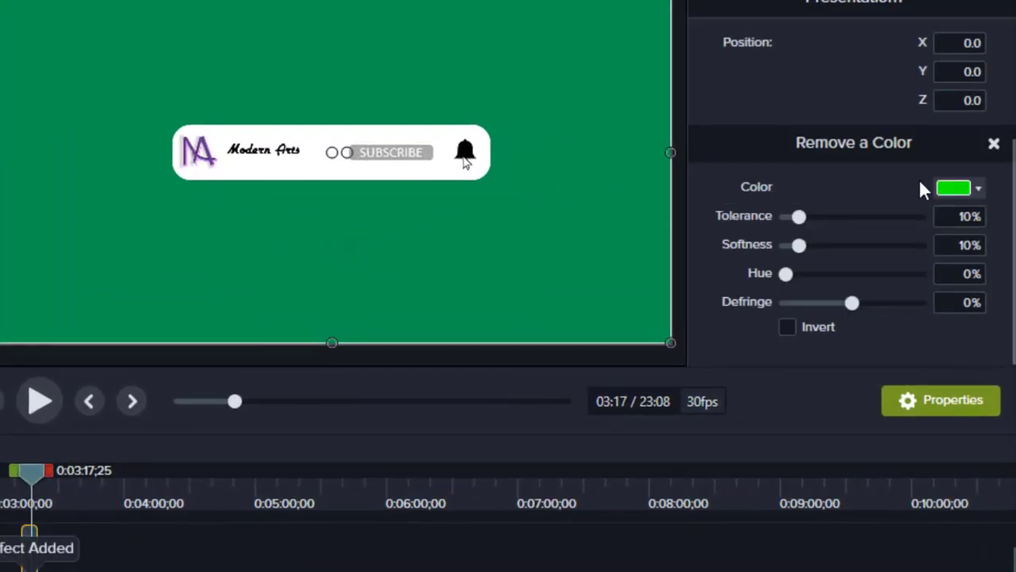
Sample the clip's green background as the color to remove, with tolerance 23% and softness 16%.
{"action": "left_click", "coordinate": [965, 189]}
{"action": "left_click", "coordinate": [980, 261]}
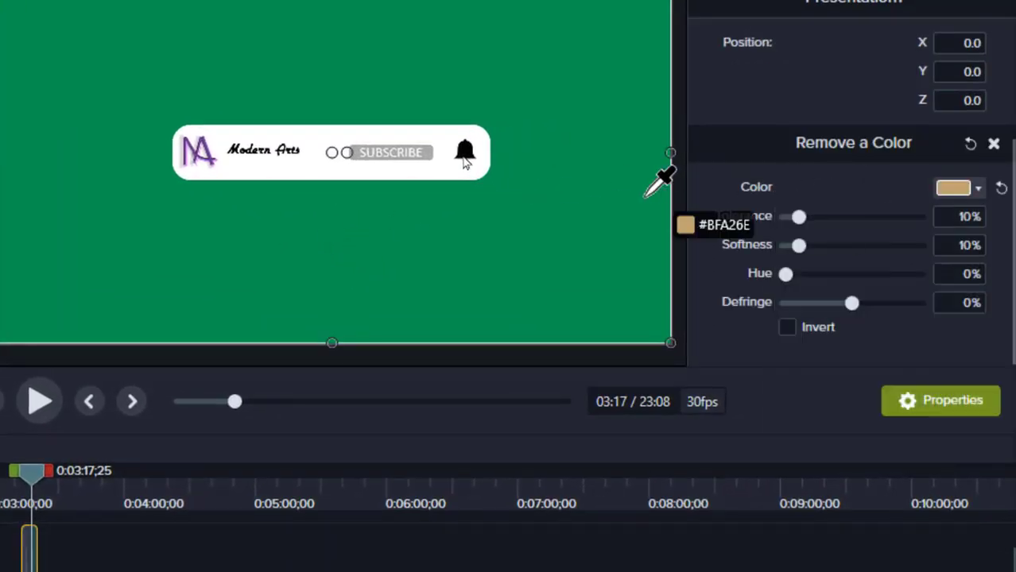
{"action": "left_click", "coordinate": [603, 204]}
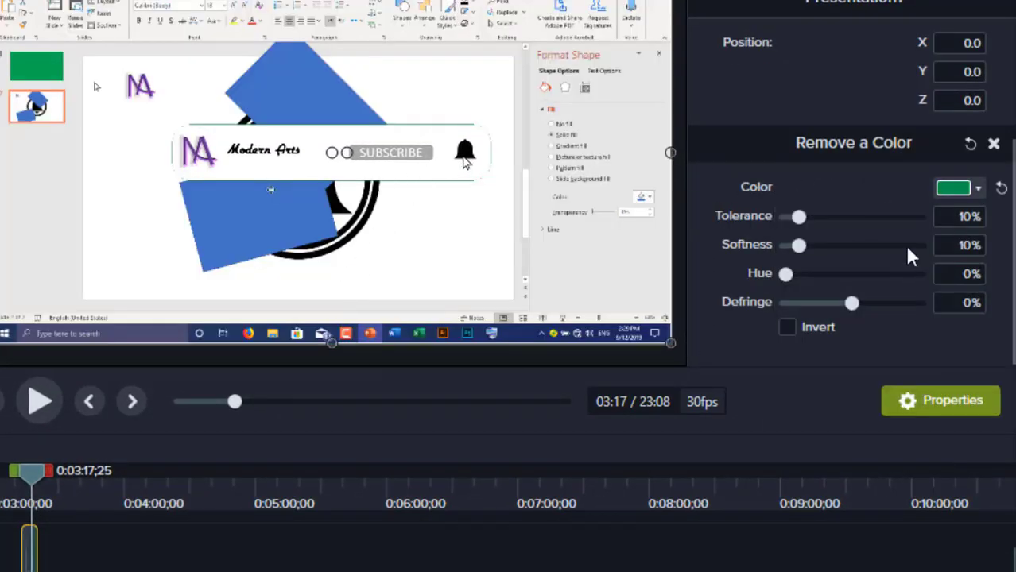
{"action": "left_click_drag", "start_coordinate": [803, 221], "coordinate": [809, 247]}
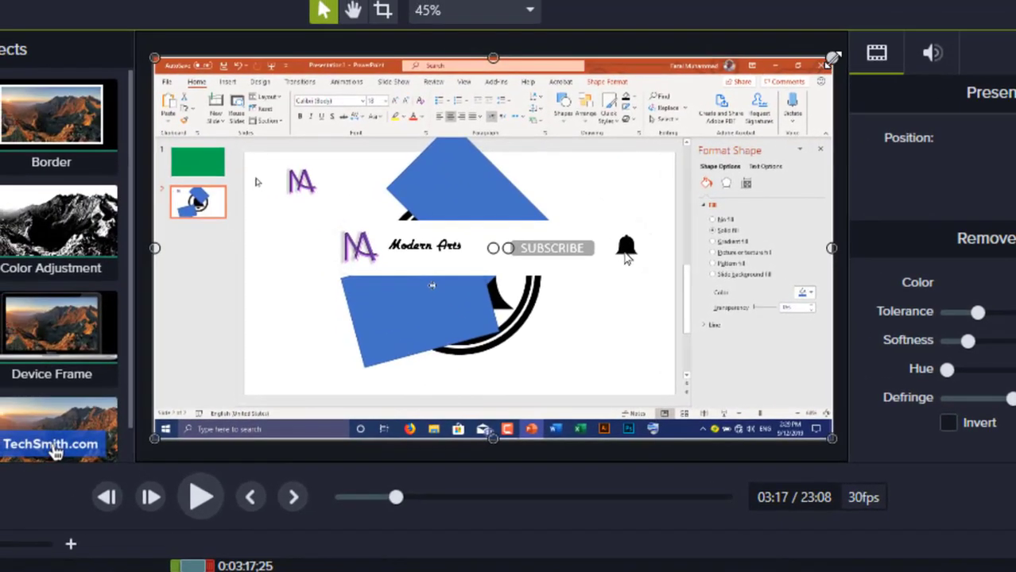
Shrink the banner clip to about half size, position it at X 365.7, Y -347.4 in the canvas's lower-right corner, and rewind to 0:03:04;21.
{"action": "left_click_drag", "start_coordinate": [833, 58], "coordinate": [493, 248]}
{"action": "left_click_drag", "start_coordinate": [462, 339], "coordinate": [796, 413]}
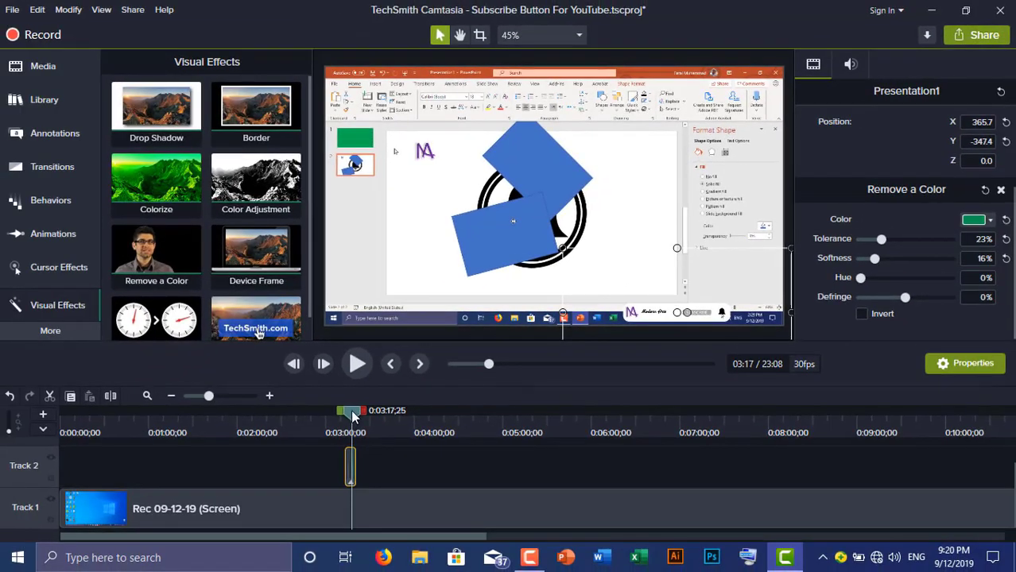
{"action": "left_click_drag", "start_coordinate": [354, 416], "coordinate": [334, 418]}
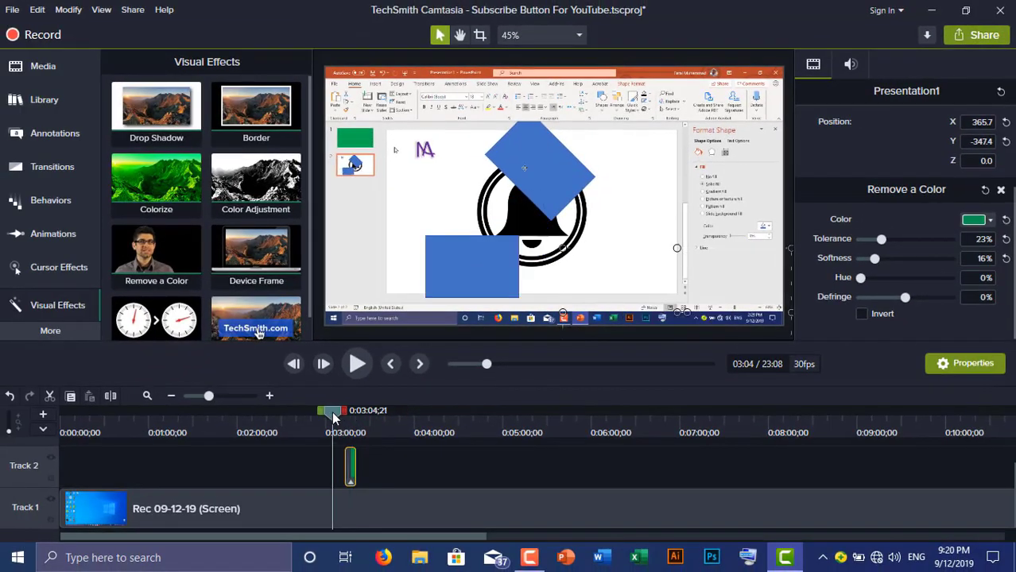